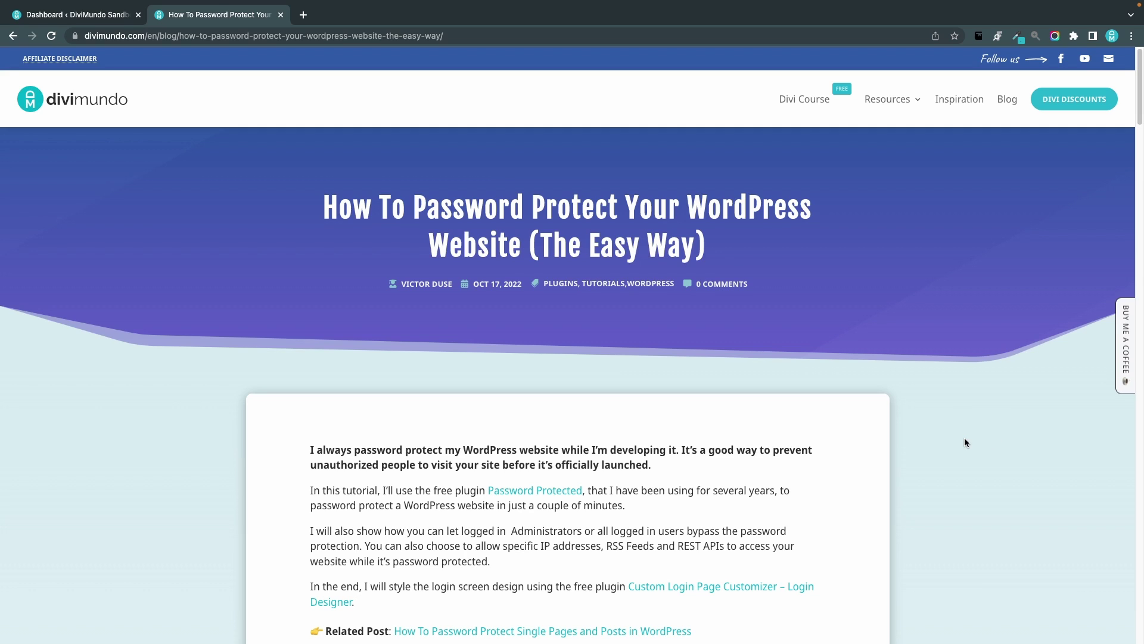
- Go to Plugins > Add New and search the directory for 'password protected'
click(111, 18)
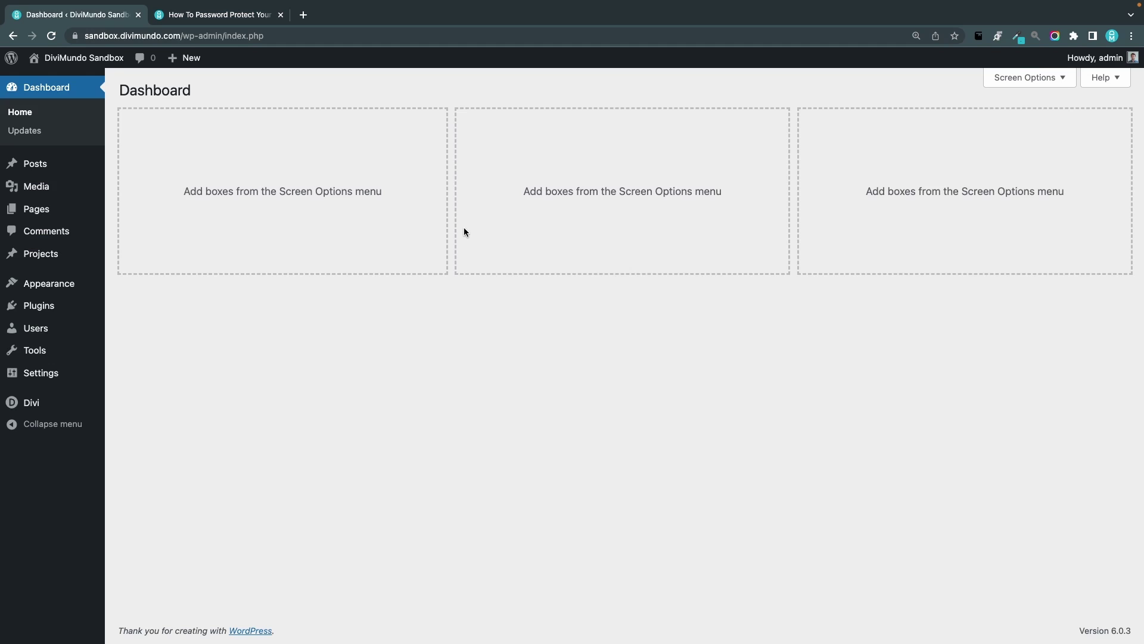
mouse_move(67, 305)
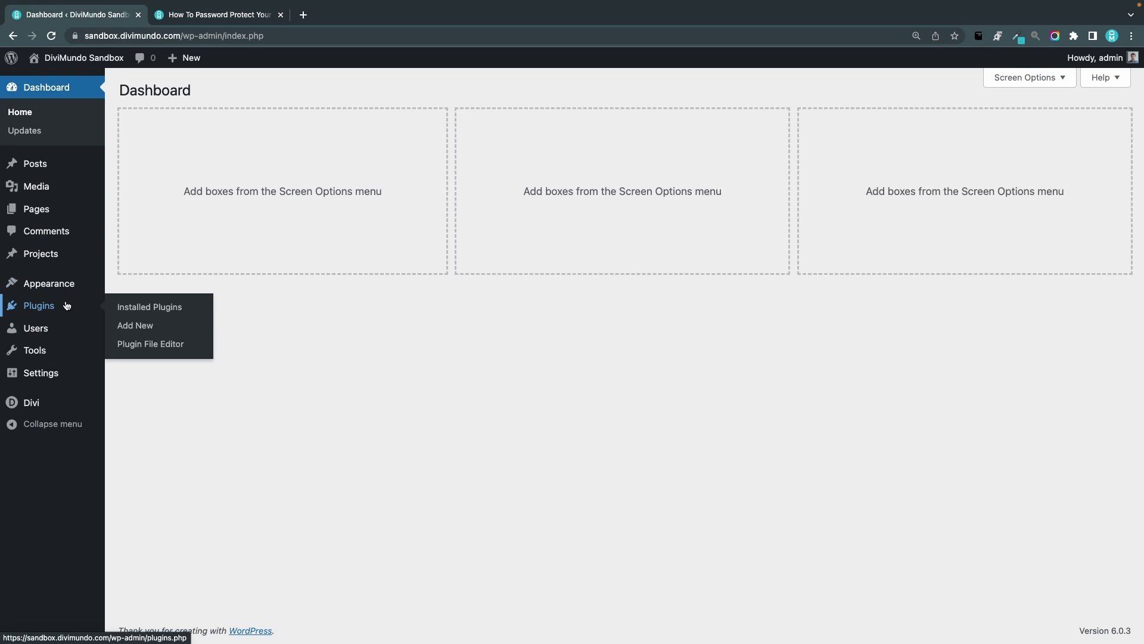
click(135, 325)
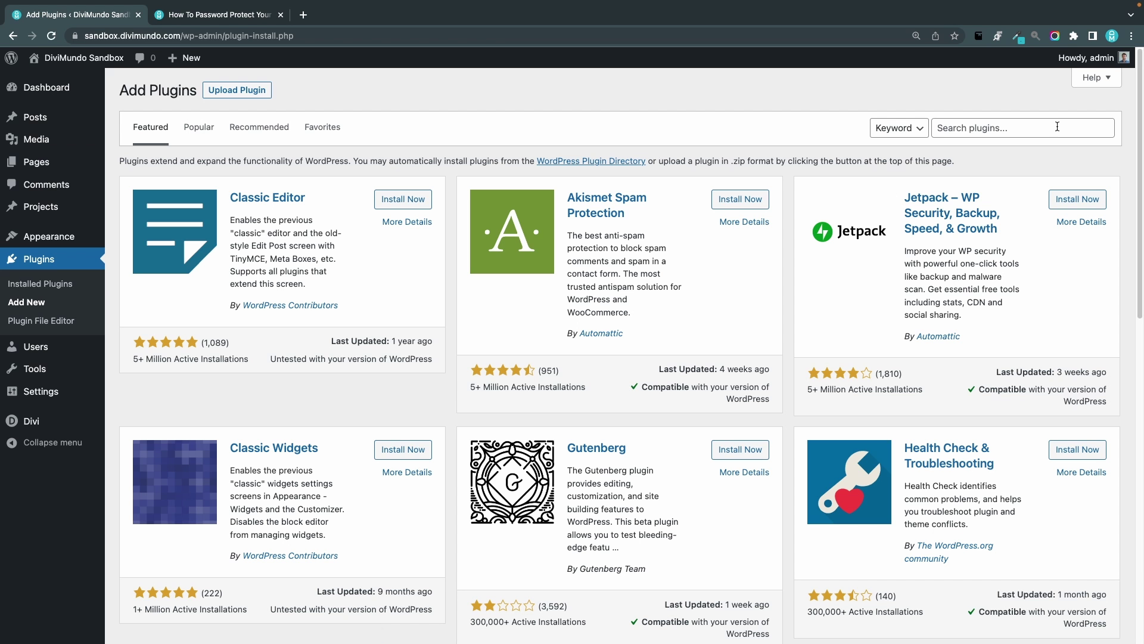
click(1053, 128)
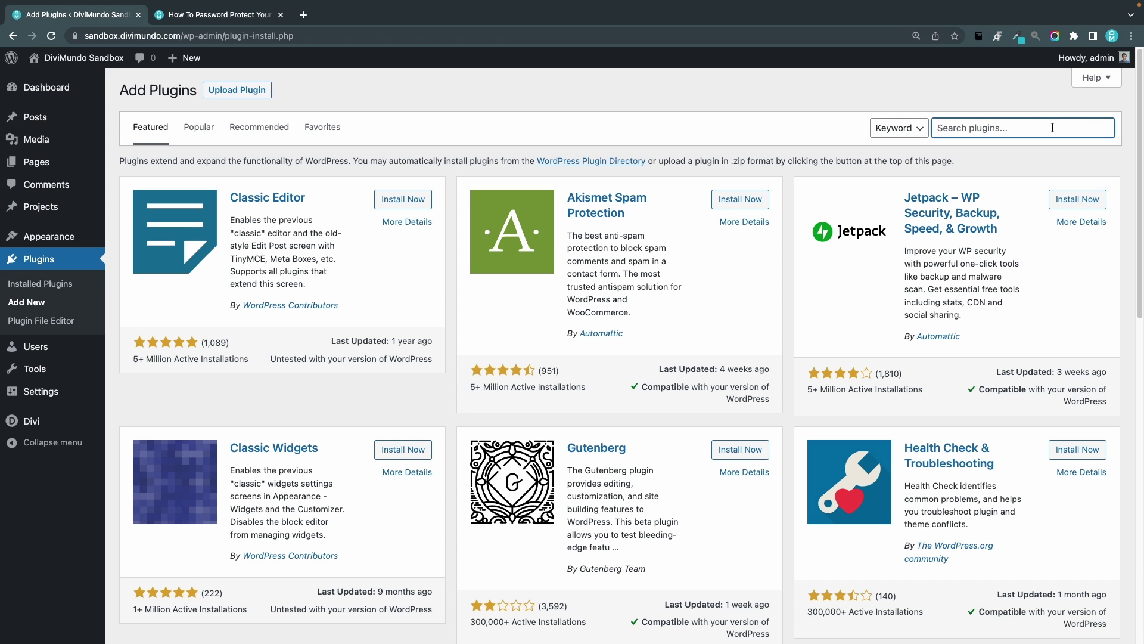
text(password protected)
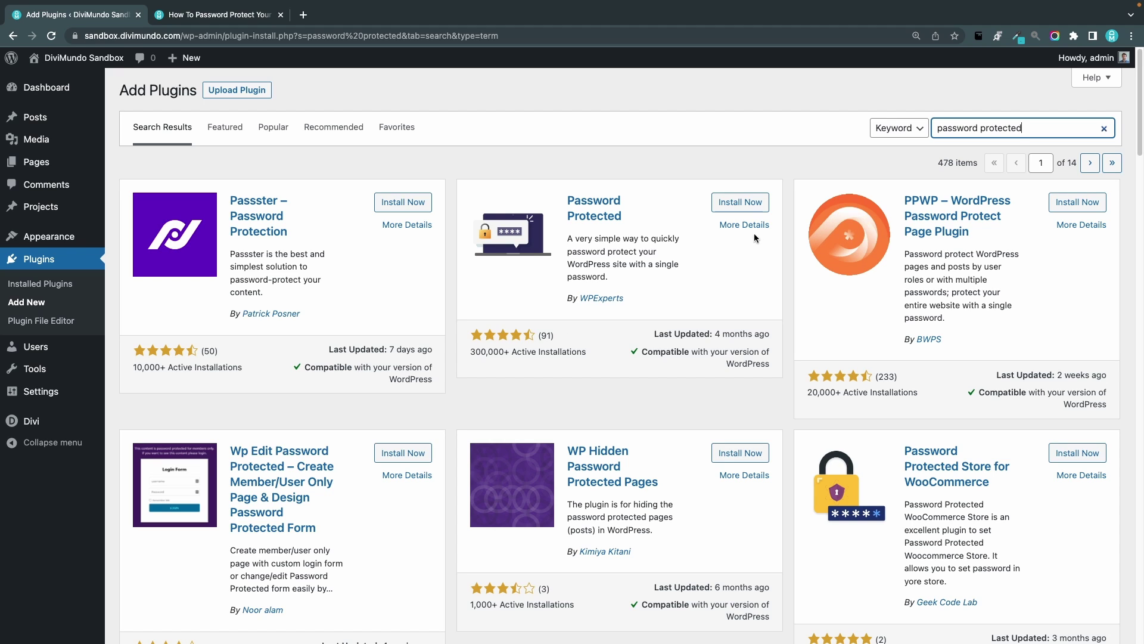
- Install the Password Protected plugin by WPExperts and activate it
click(767, 205)
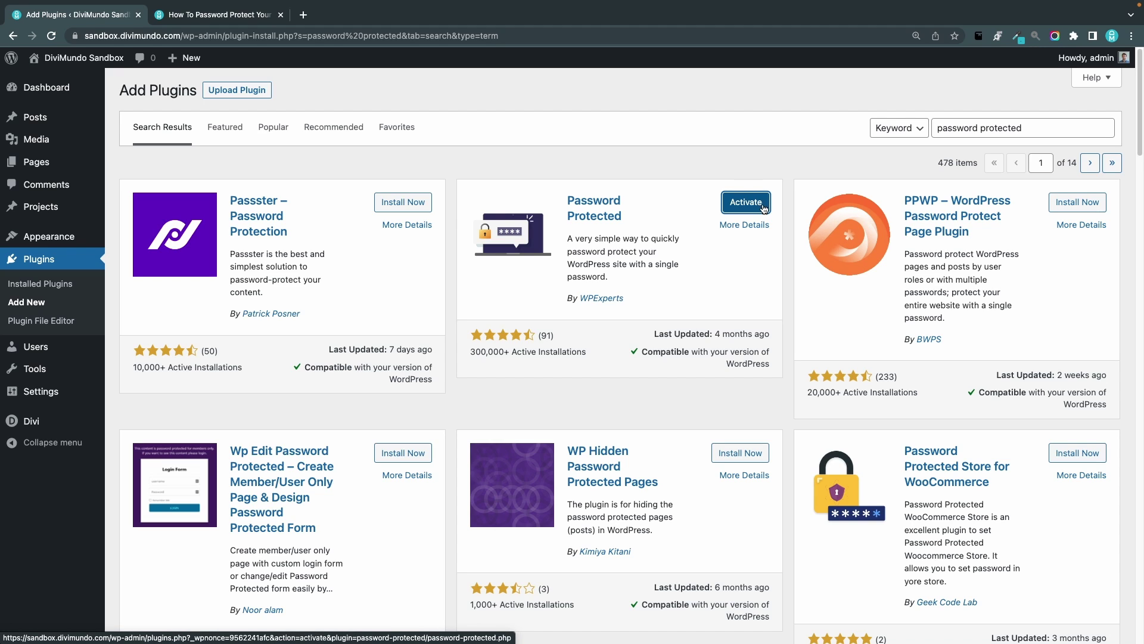
click(746, 202)
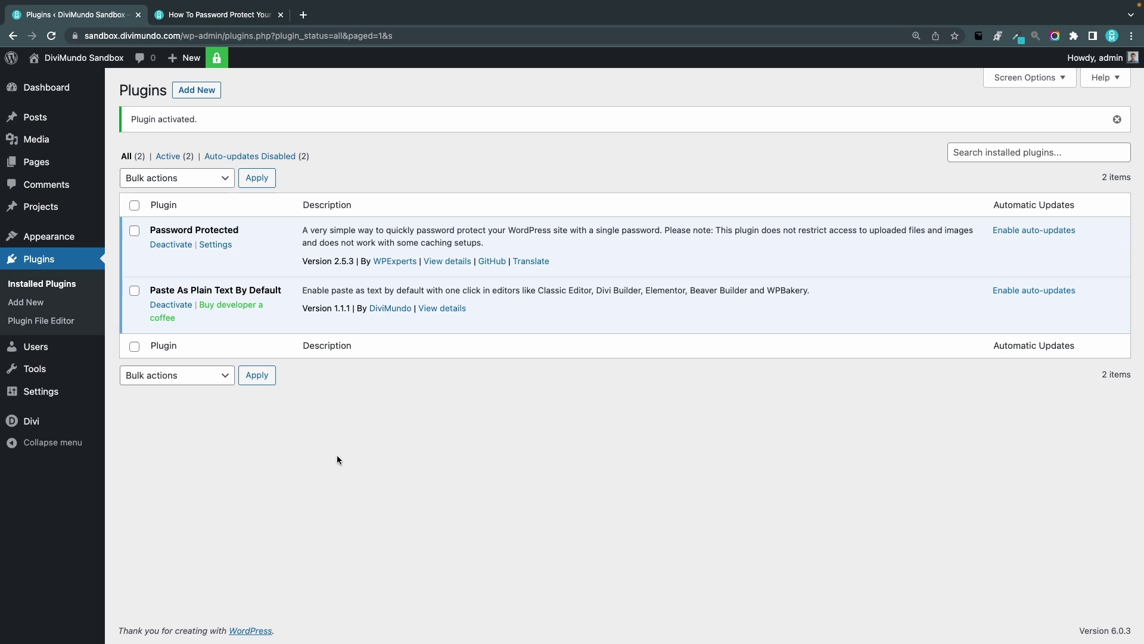
mouse_move(49, 393)
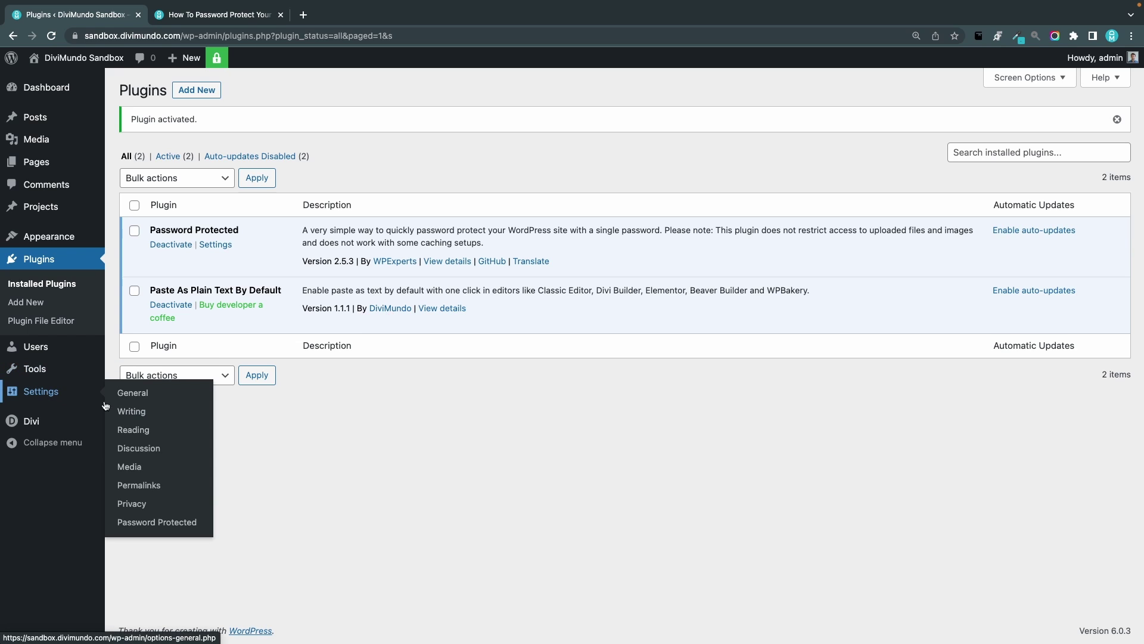
- Enable Password Protected protection, enter the new site password twice, and save
click(156, 523)
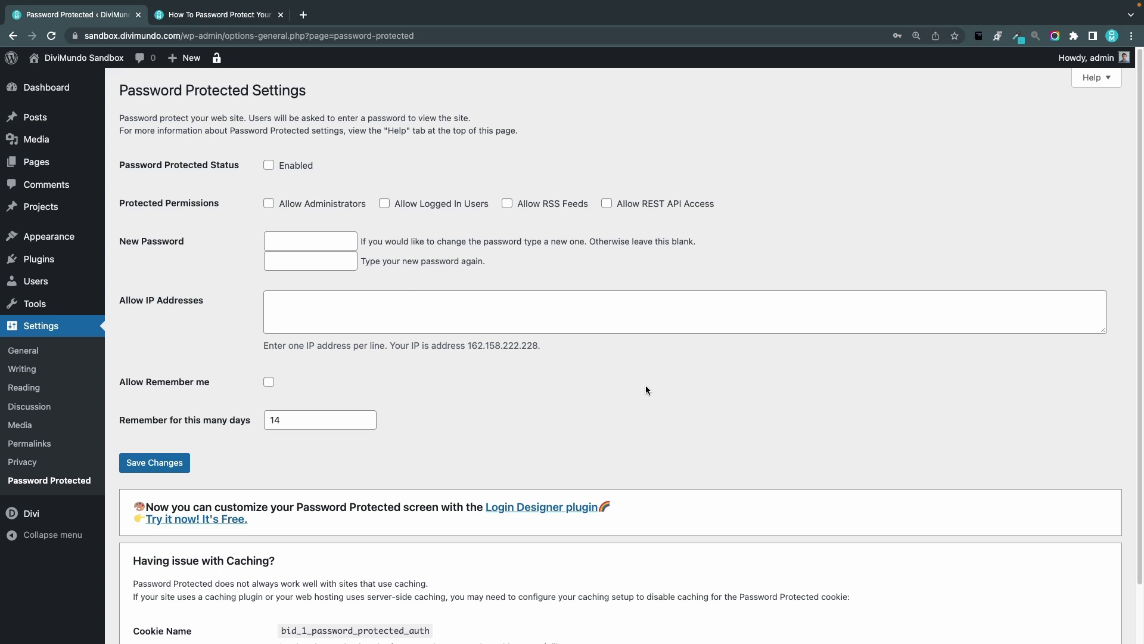
click(269, 168)
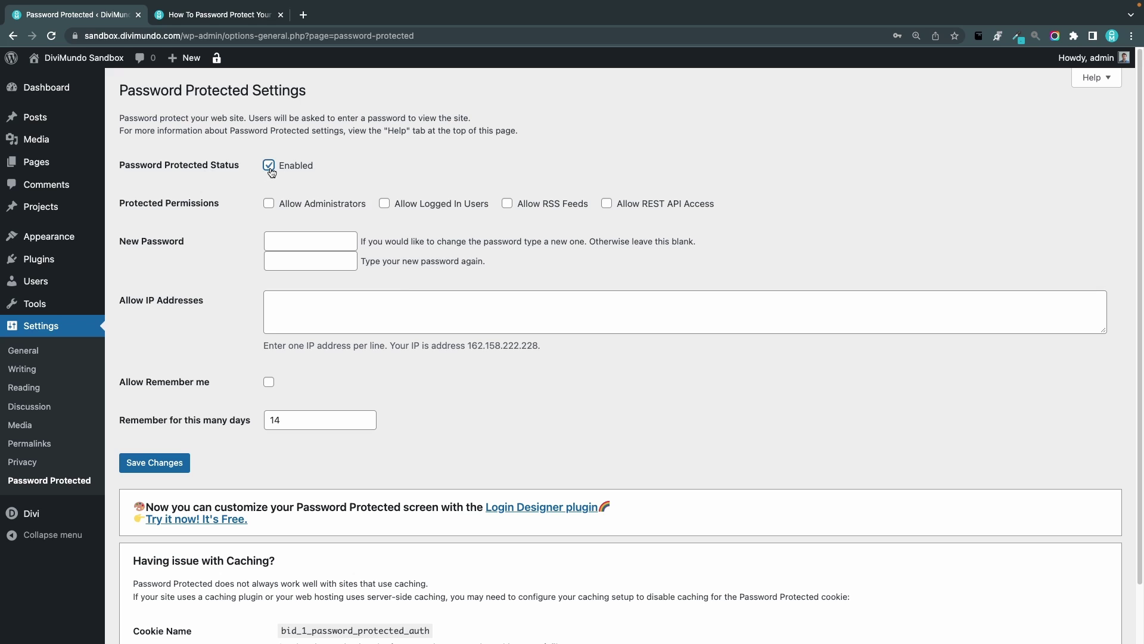
click(188, 239)
text(••••••••)
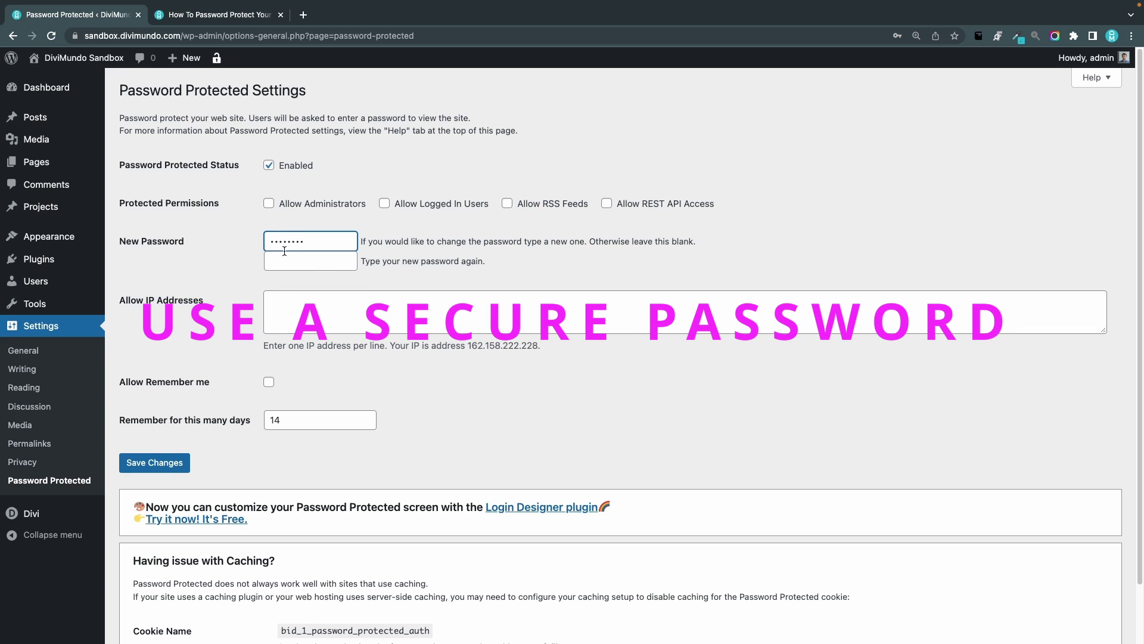
click(286, 256)
text(•••••)
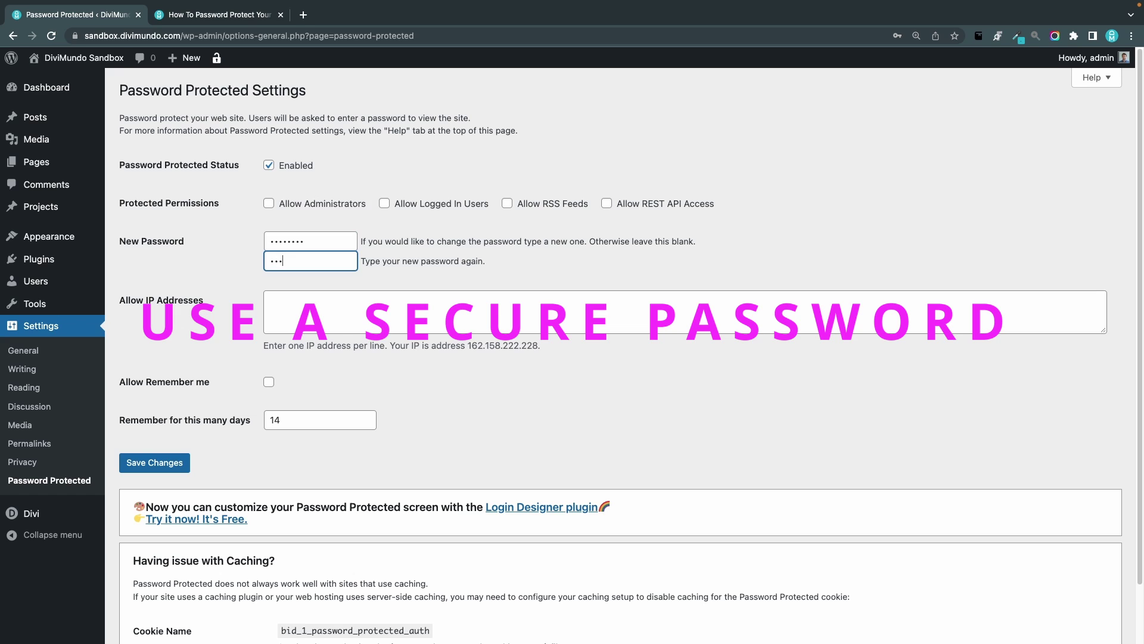
text(•••)
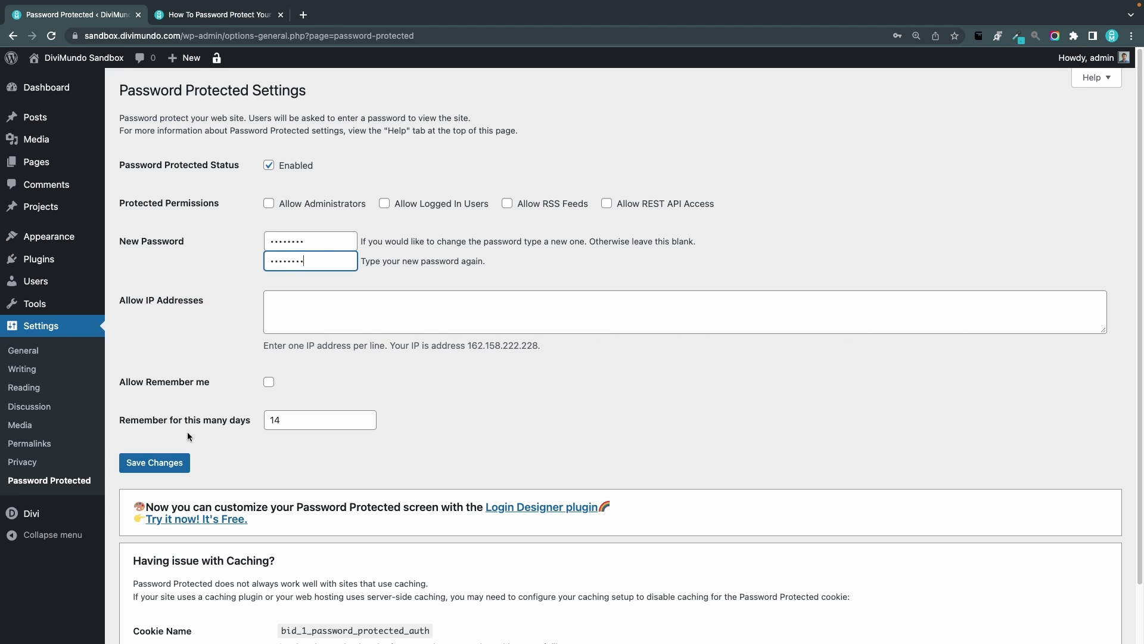
click(172, 465)
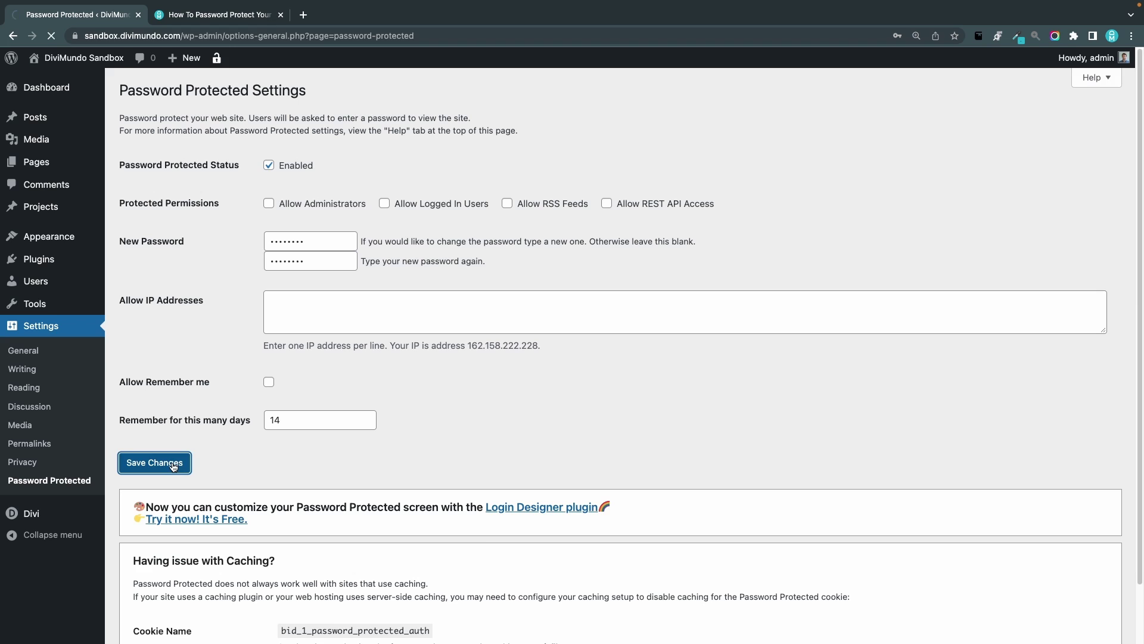
- In an incognito window, load sandbox.divimundo.com and log in with the site password
click(1131, 36)
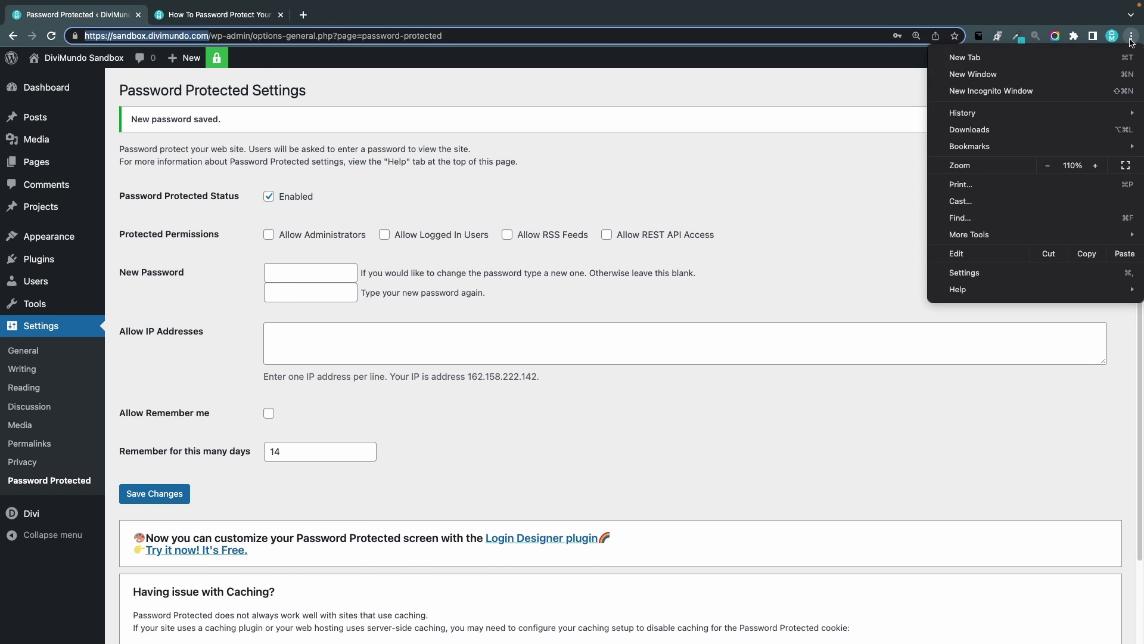
click(1061, 92)
text(sandbox.divimundo.com/)
key(Return)
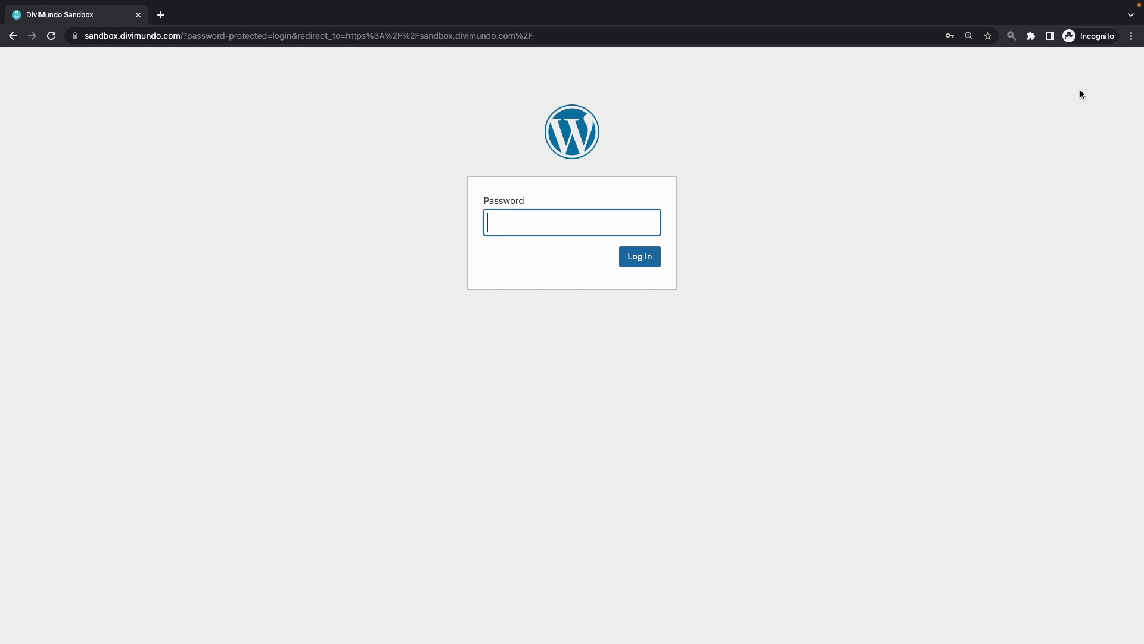
text(••••••••)
click(646, 258)
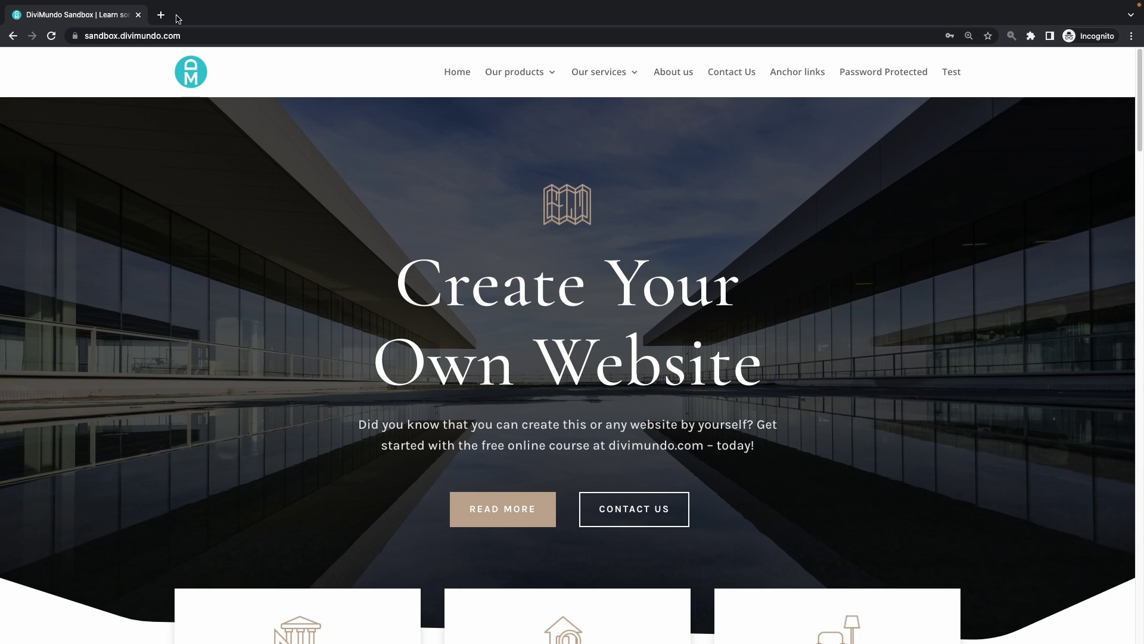
- Tick Allow Administrators and Allow Remember me, set remember days to 60, and save
click(139, 15)
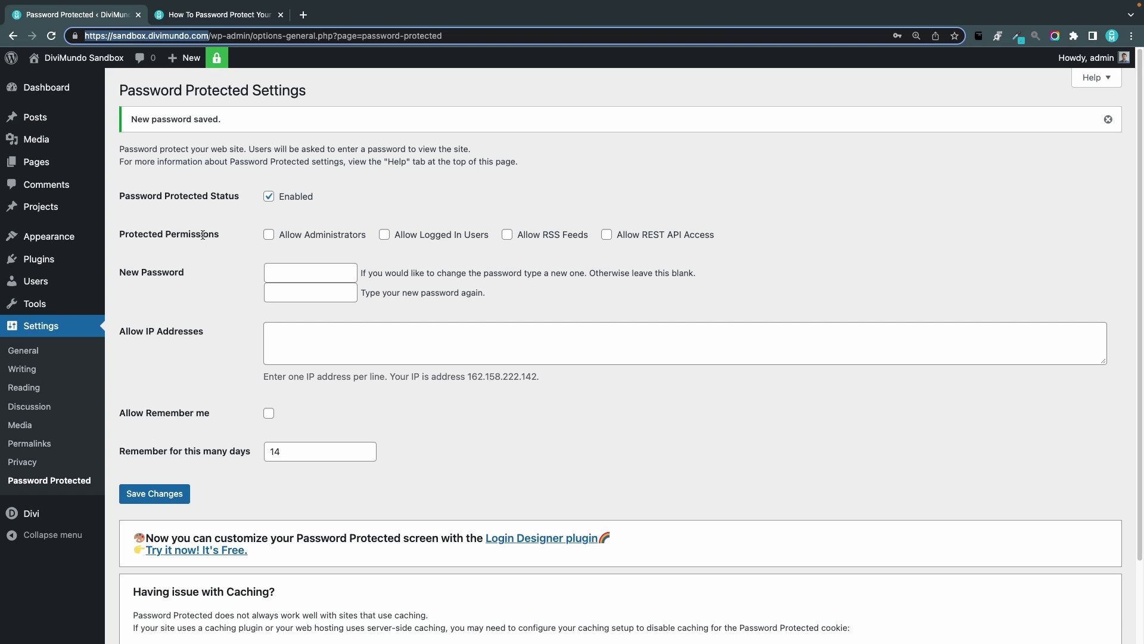
mouse_move(36, 283)
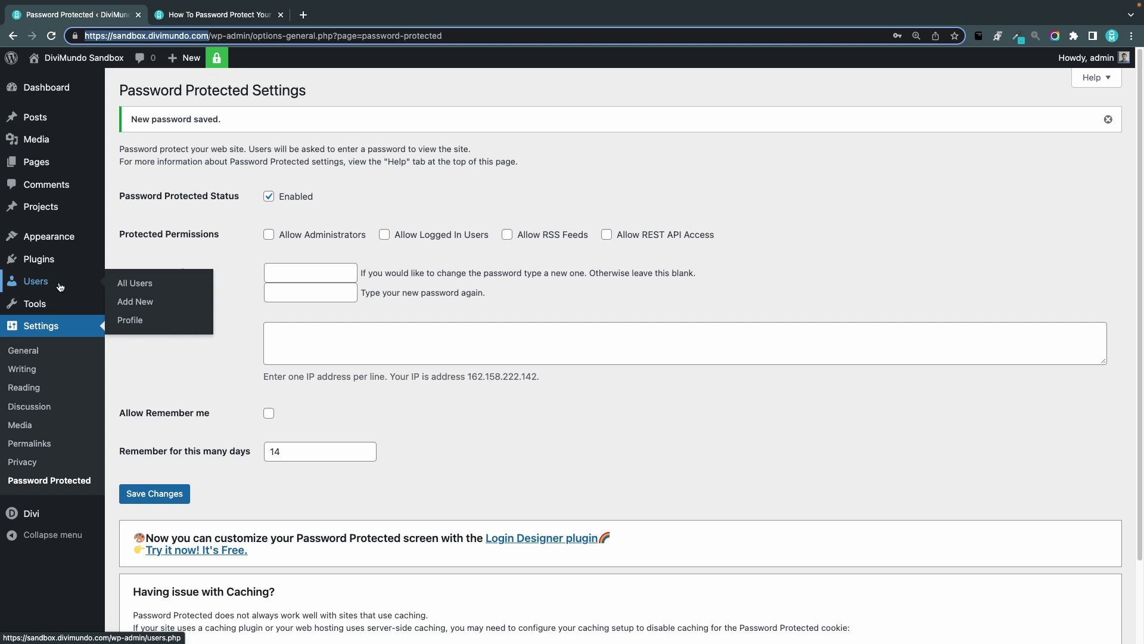
click(269, 235)
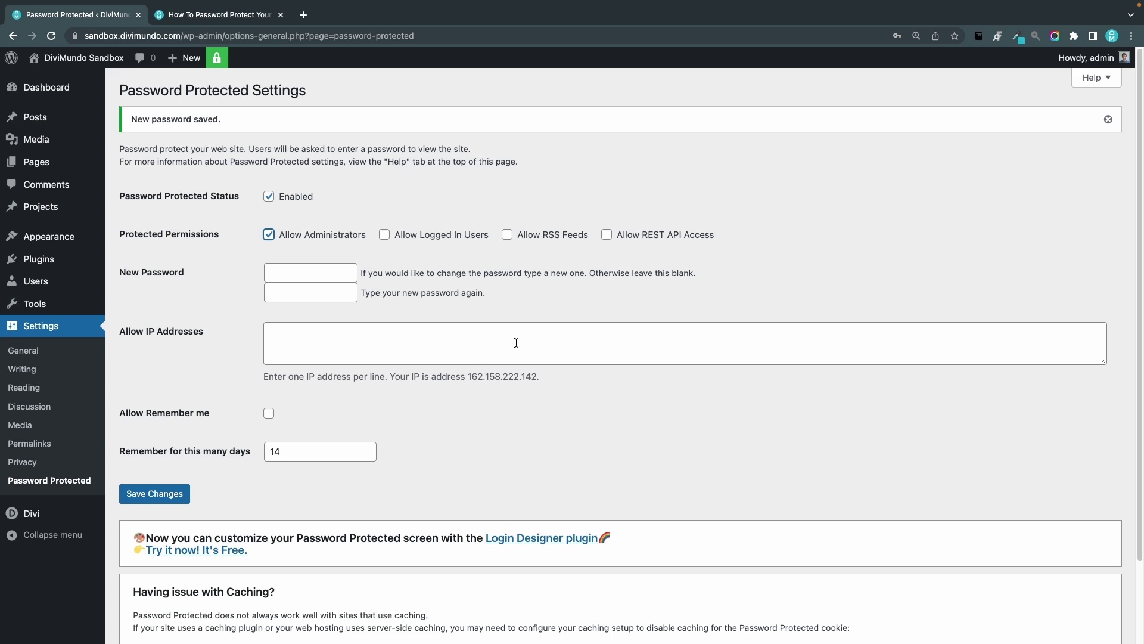
click(269, 414)
double_click(273, 456)
text(60)
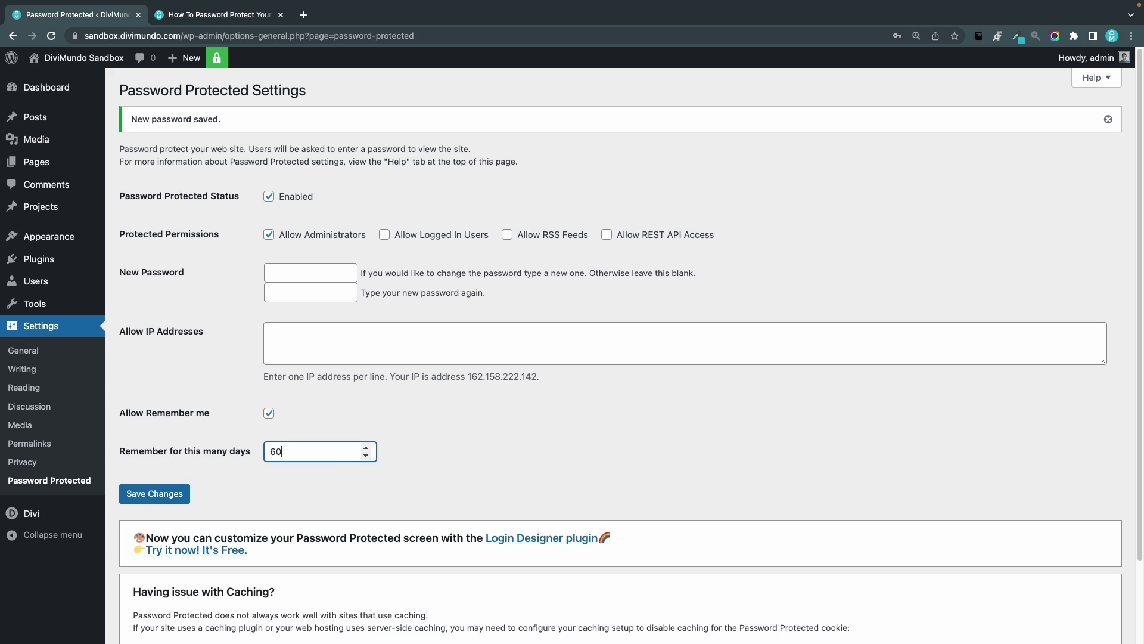
click(179, 495)
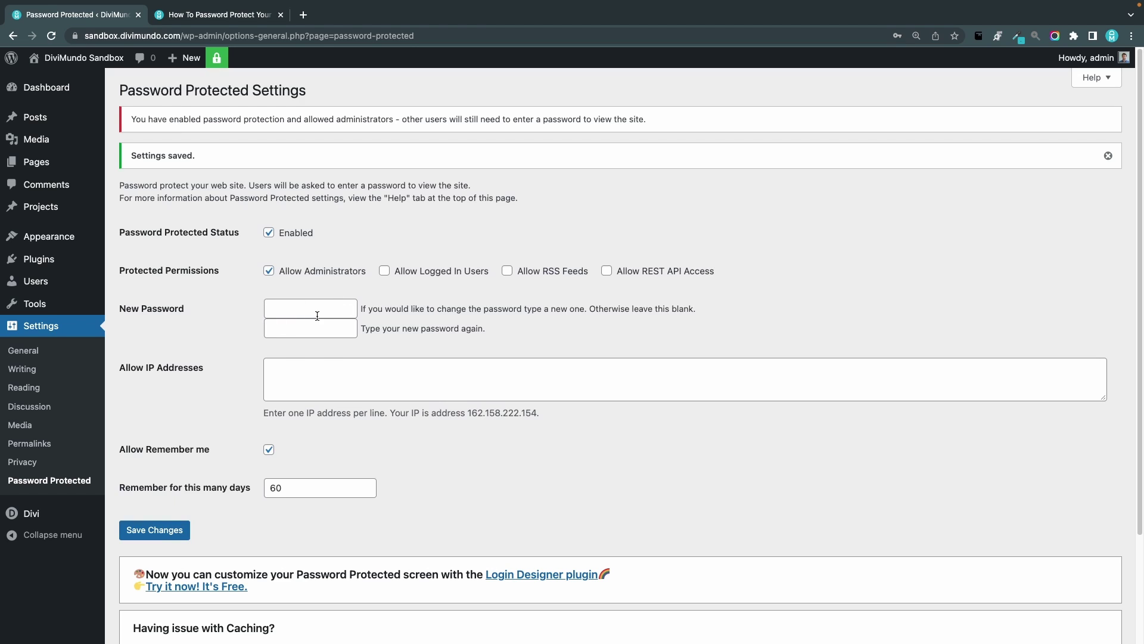
- Load the site address in a new incognito window
click(1132, 36)
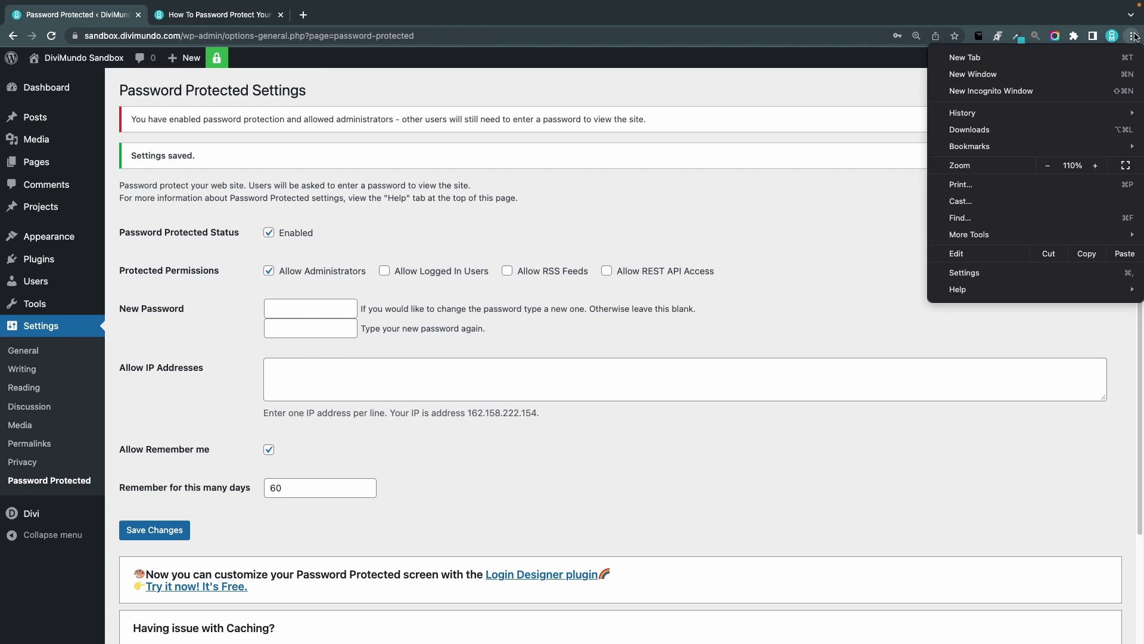
click(1052, 91)
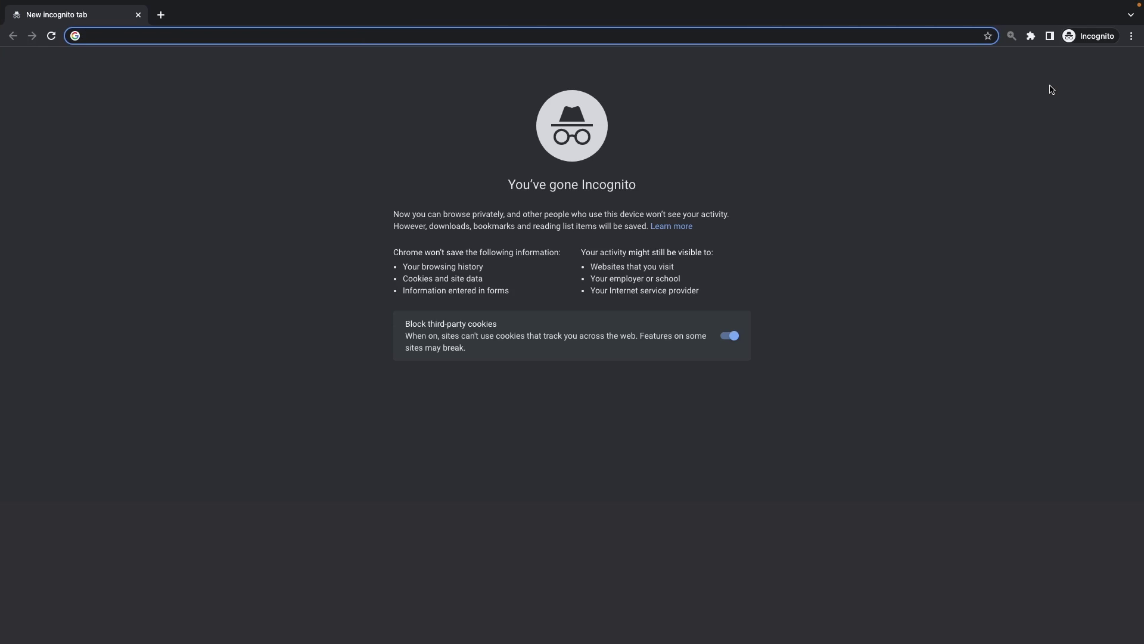
text(sandbox.divimundo.com)
key(Return)
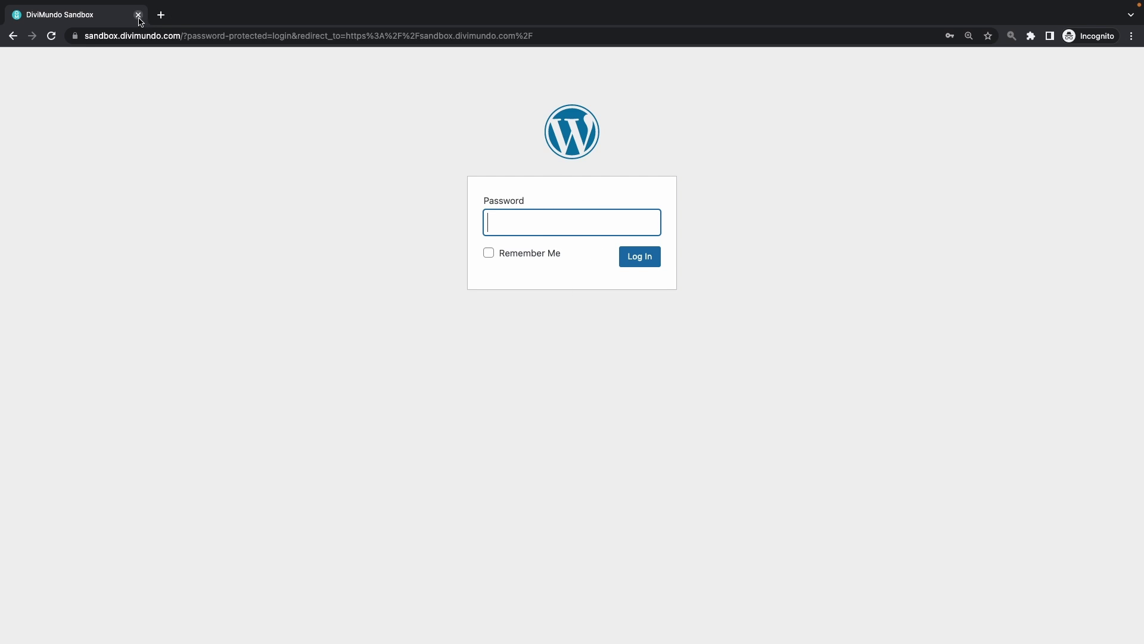
- Back in the admin window, open the site in a new tab while logged in
key(ctrl+Left)
click(205, 35)
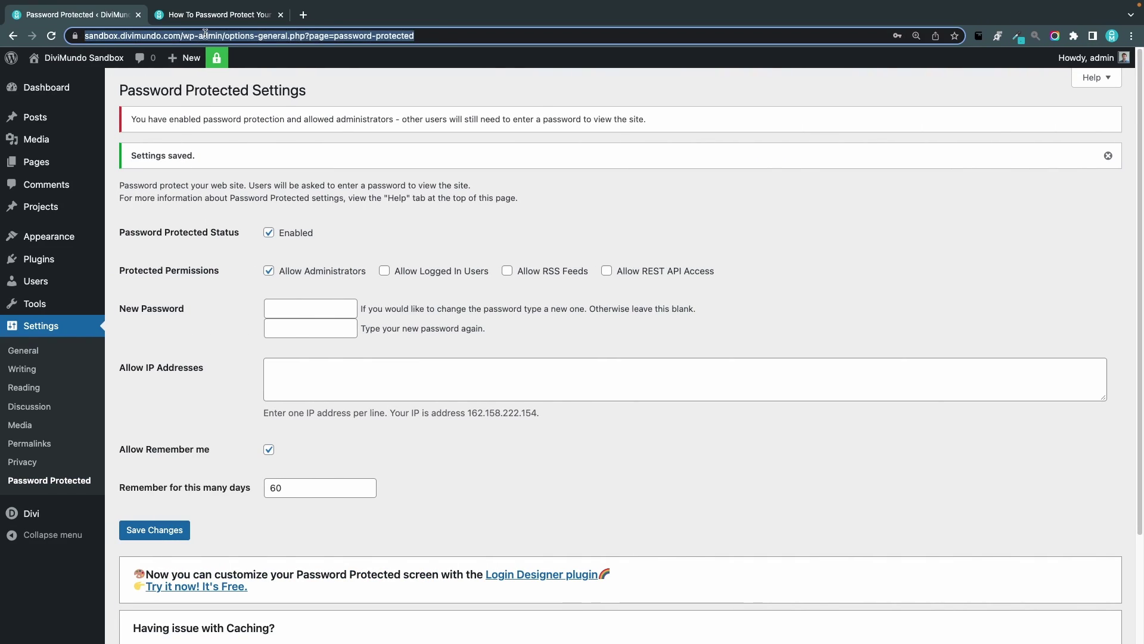
click(205, 35)
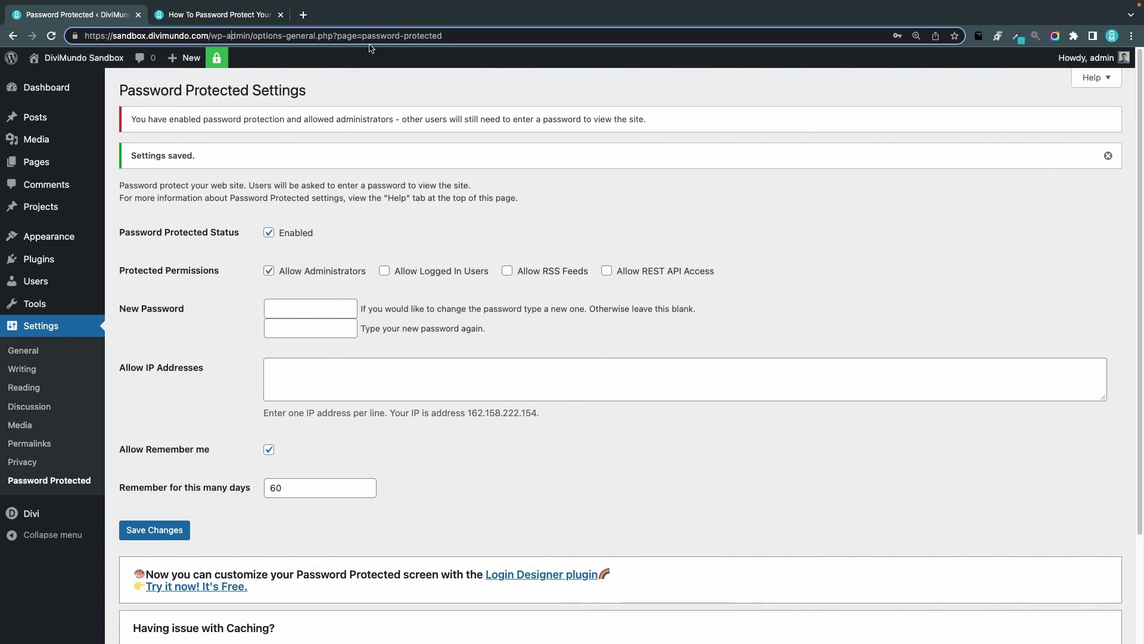
click(304, 15)
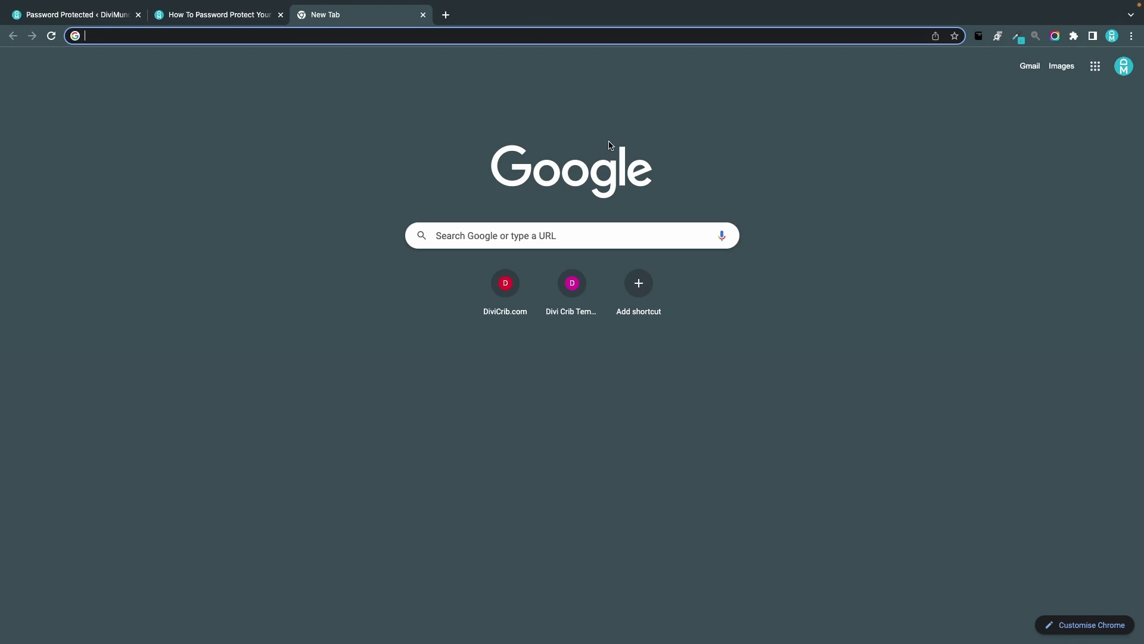
text(https://sandbox.divimundo.com/)
key(Return)
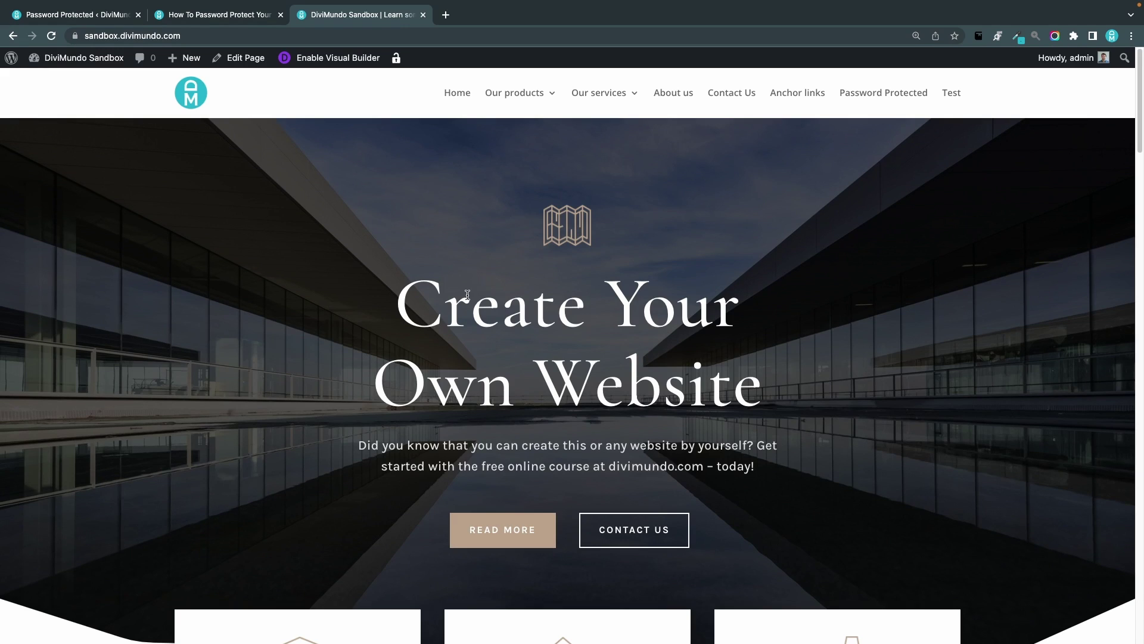
- Copy your own IP address into Allow IP Addresses and save the settings
click(95, 21)
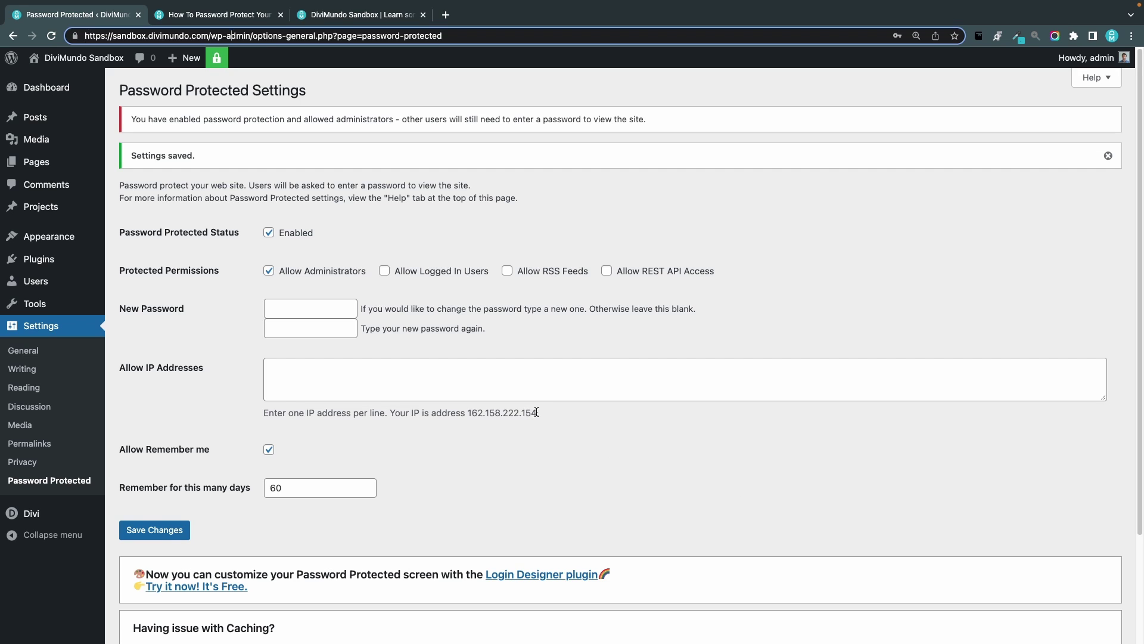
drag(538, 413, 467, 413)
key(ctrl+c)
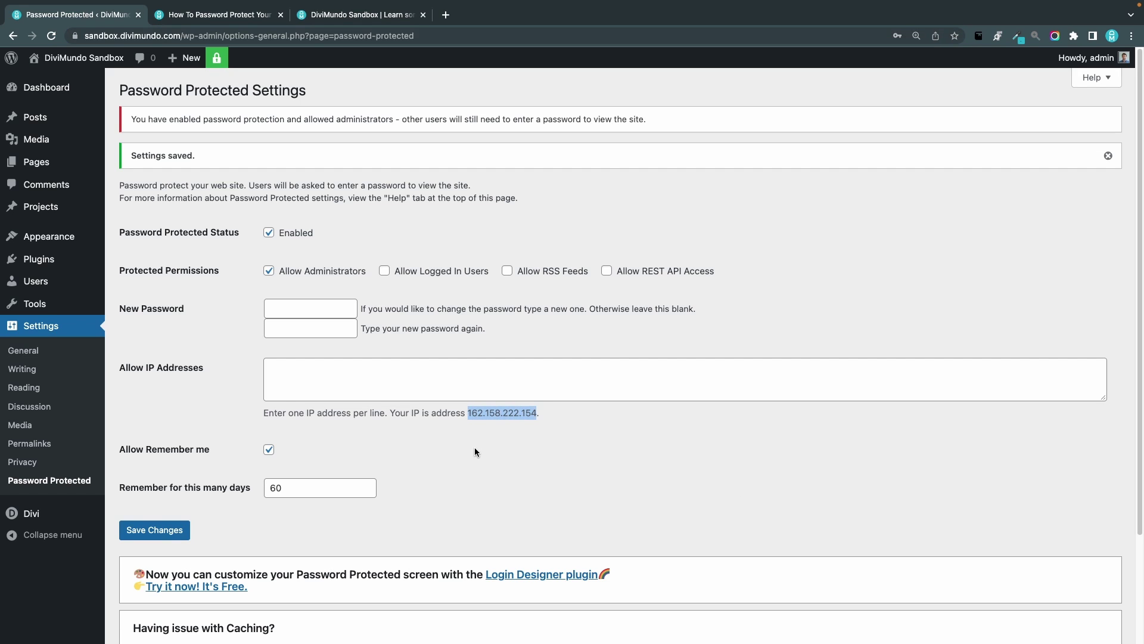
click(277, 369)
key(ctrl+v)
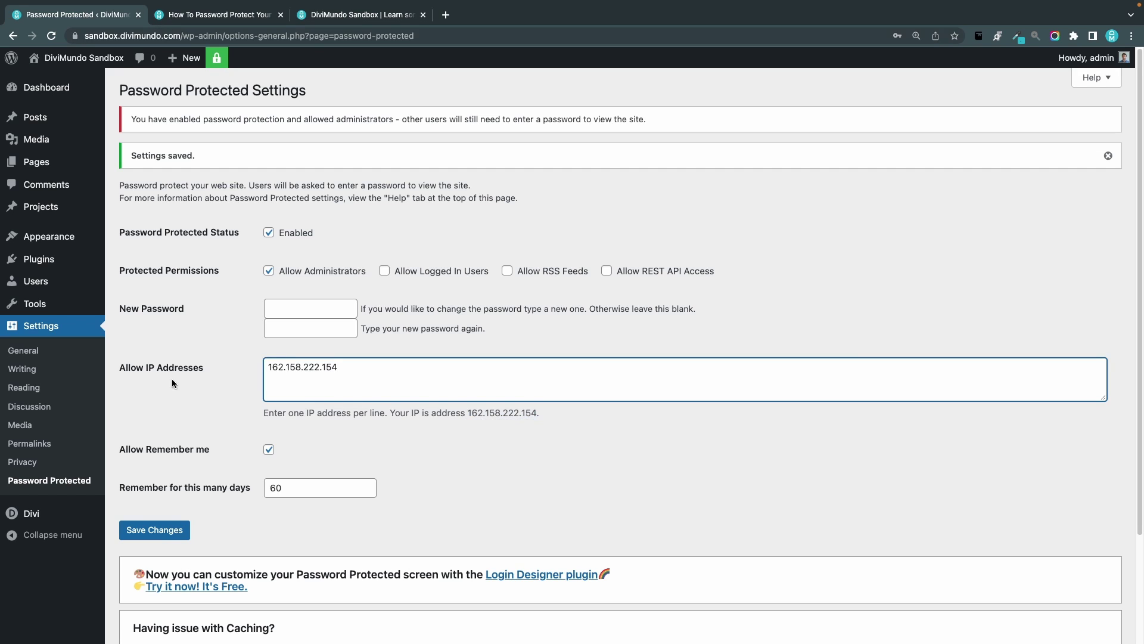
click(176, 531)
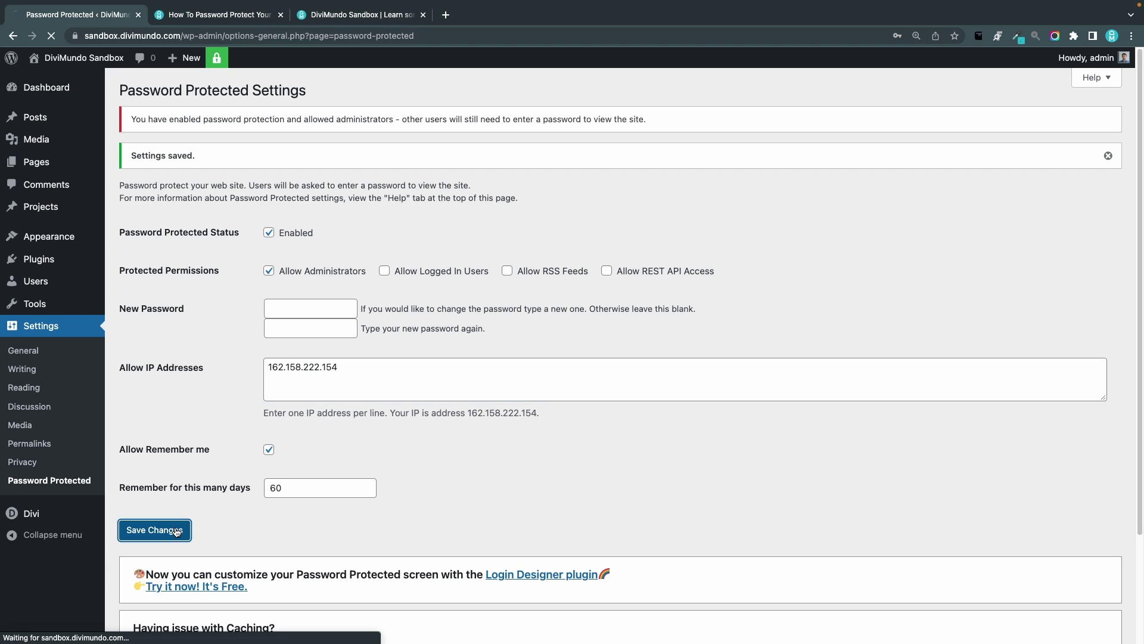
- Load the site in a new incognito window to check access, then return to settings
click(1132, 36)
click(1053, 100)
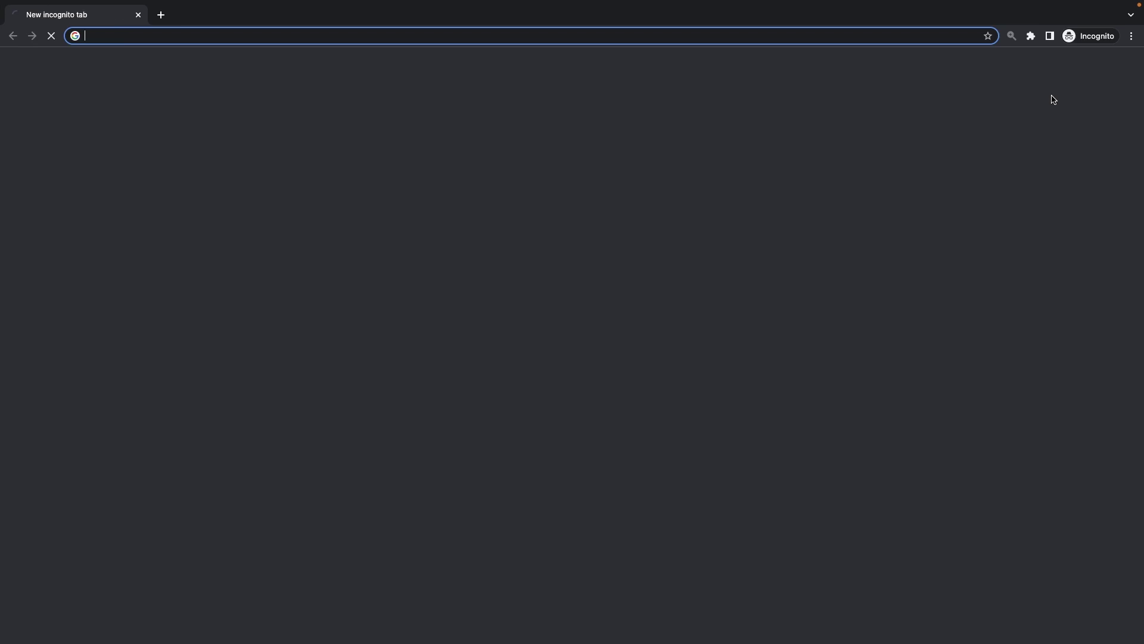
text(https://sandbox.divimundo.com/)
key(Return)
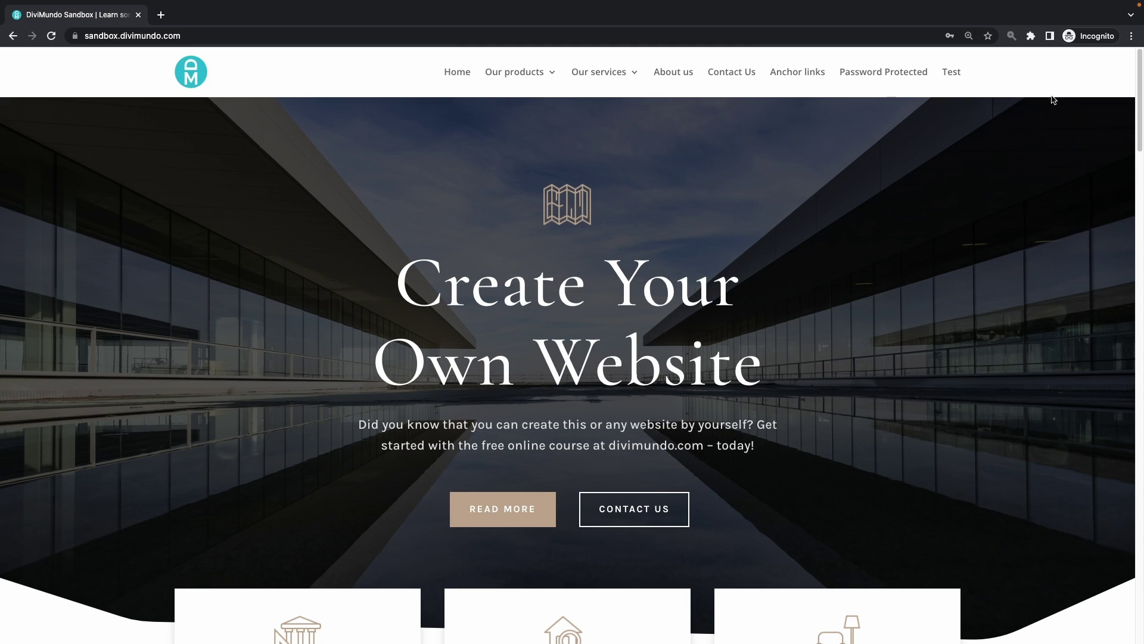
key(super+grave)
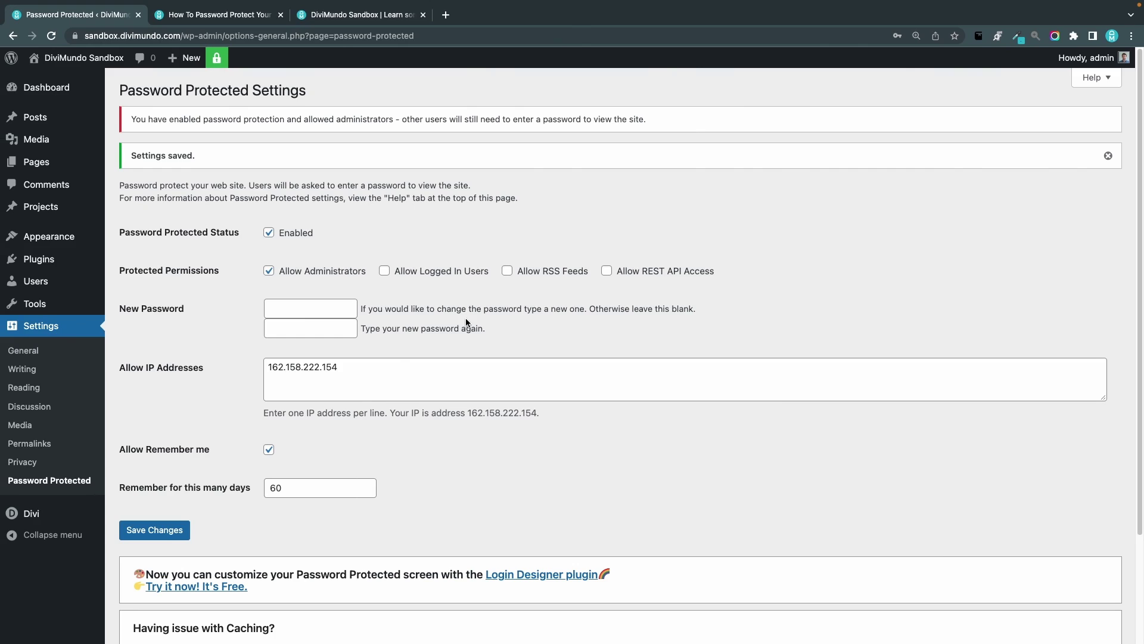
- Delete the allowed IP, untick Allow Administrators, and save the settings
double_click(308, 365)
key(BackSpace)
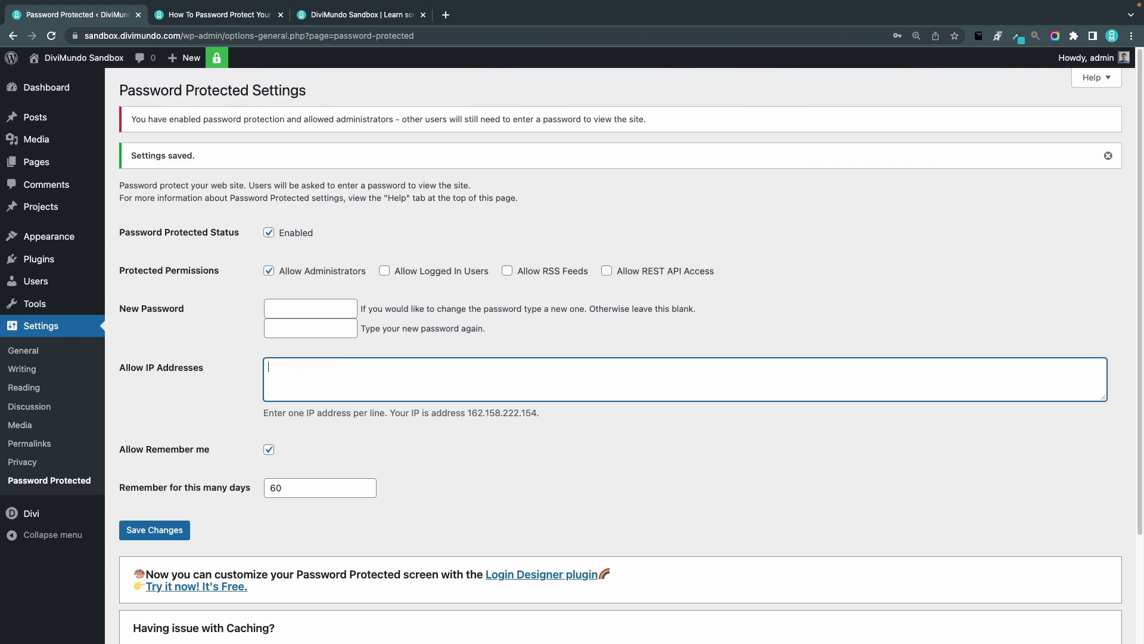
click(299, 271)
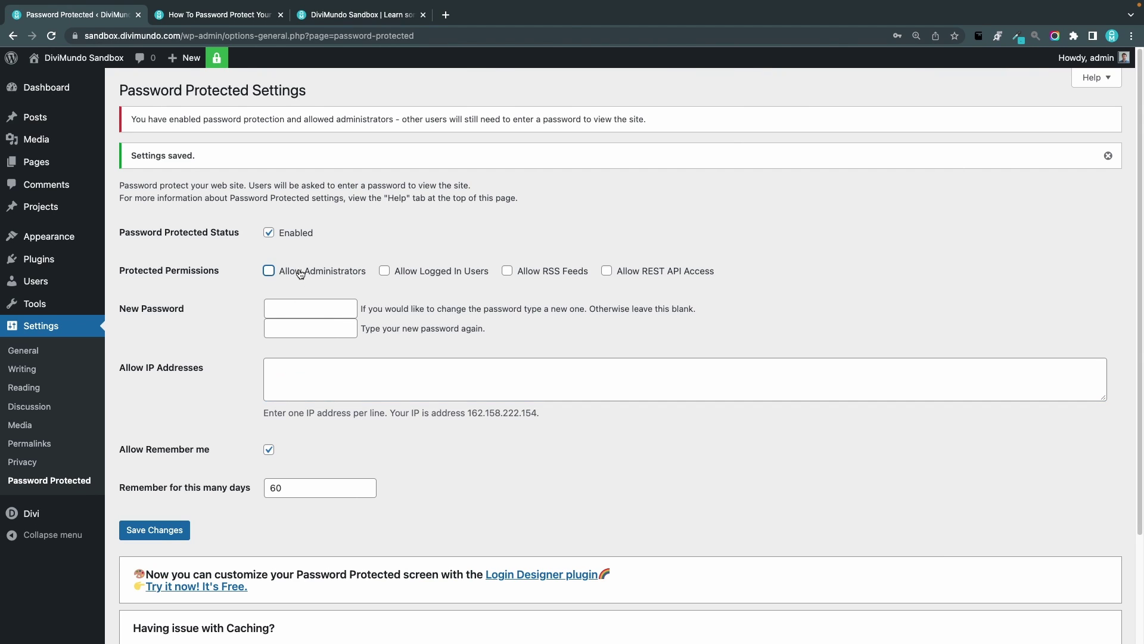
click(181, 534)
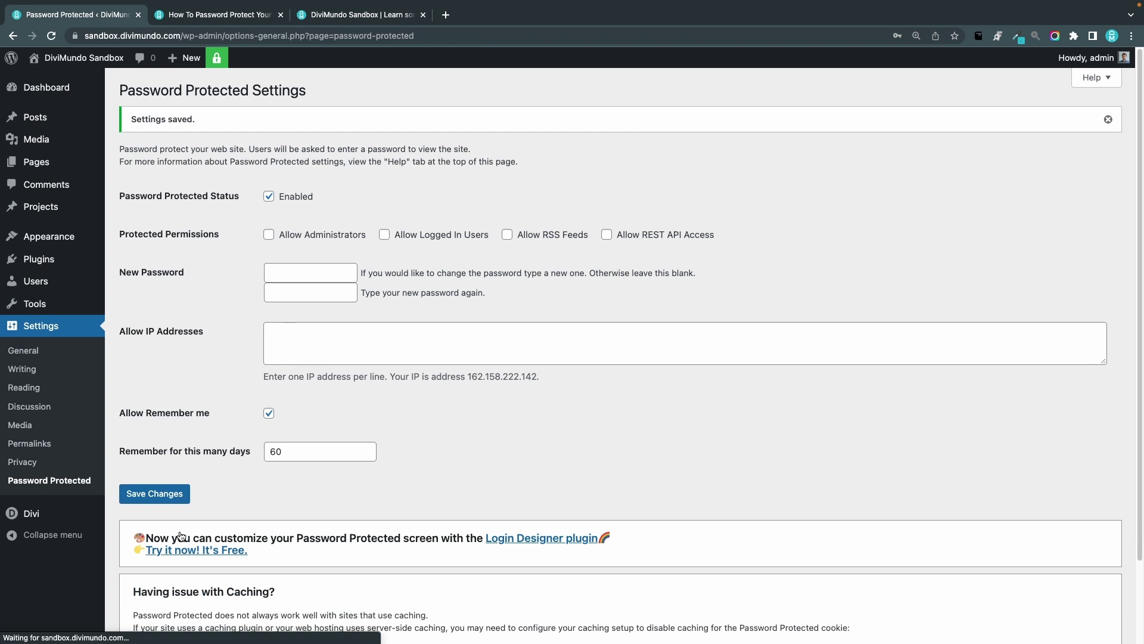
- Load the site in a new incognito window to confirm the password prompt appears
click(1131, 36)
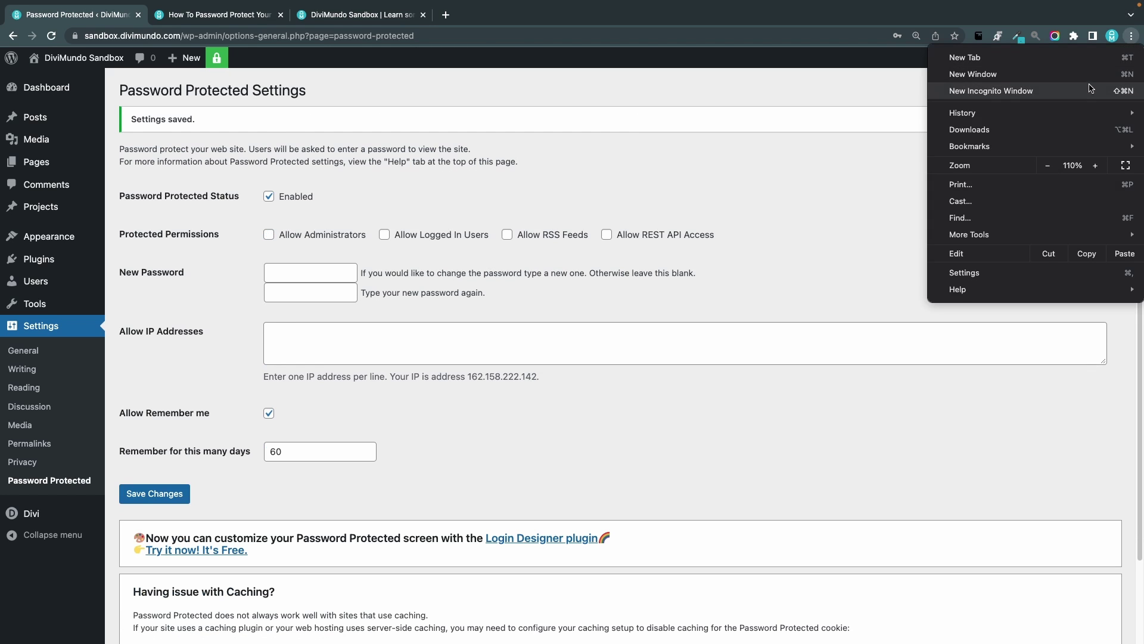
click(1091, 89)
text(https://sandbox.divimundo.com/)
key(Return)
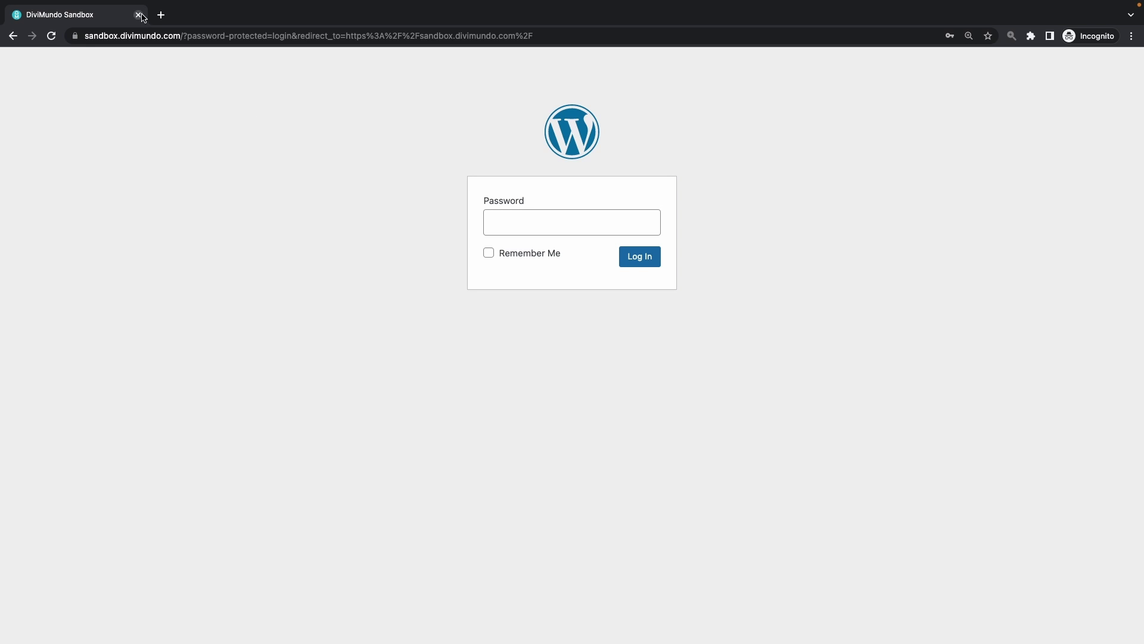
key(ctrl+Left)
scroll(538, 361, down, 3)
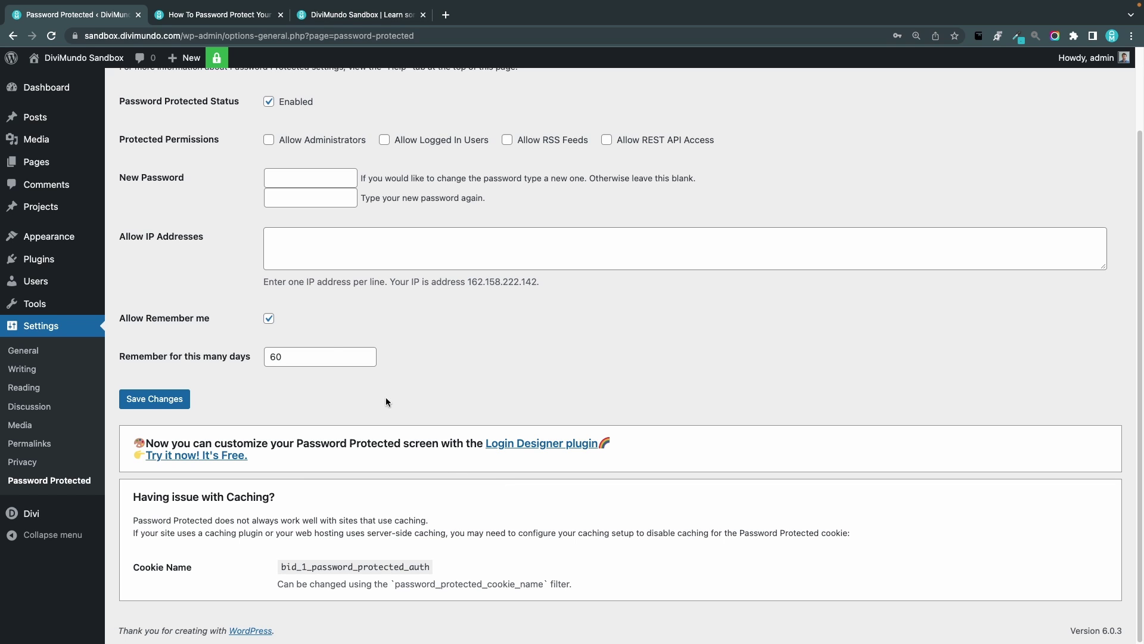
- Search for 'login designer', then install and activate the Login Designer plugin
click(38, 259)
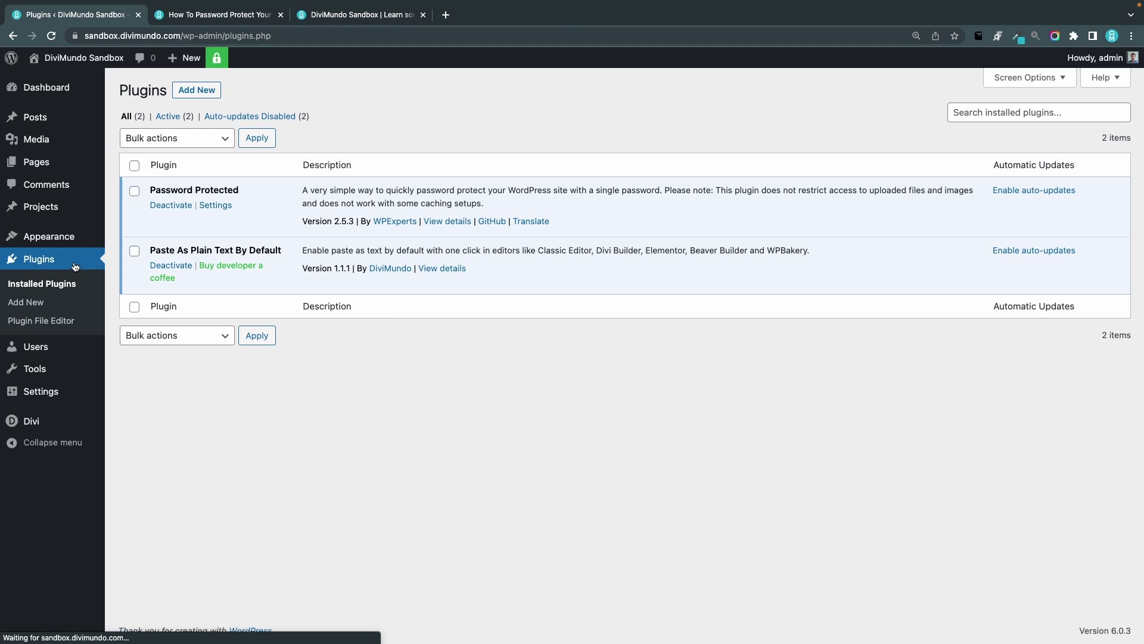
click(197, 89)
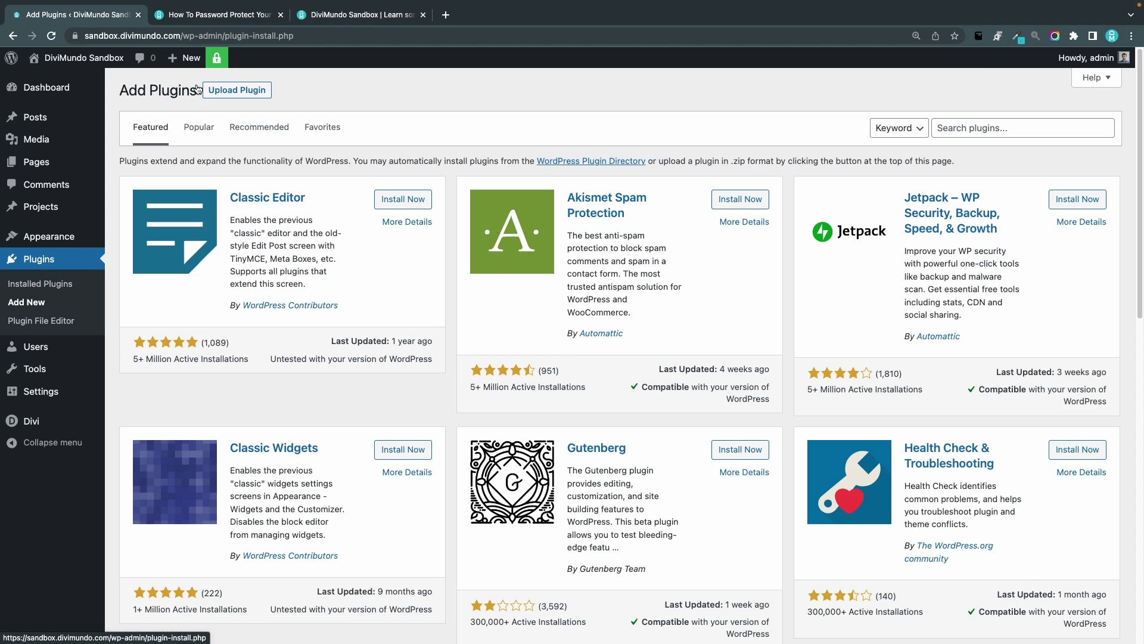
click(1027, 123)
text(login designer)
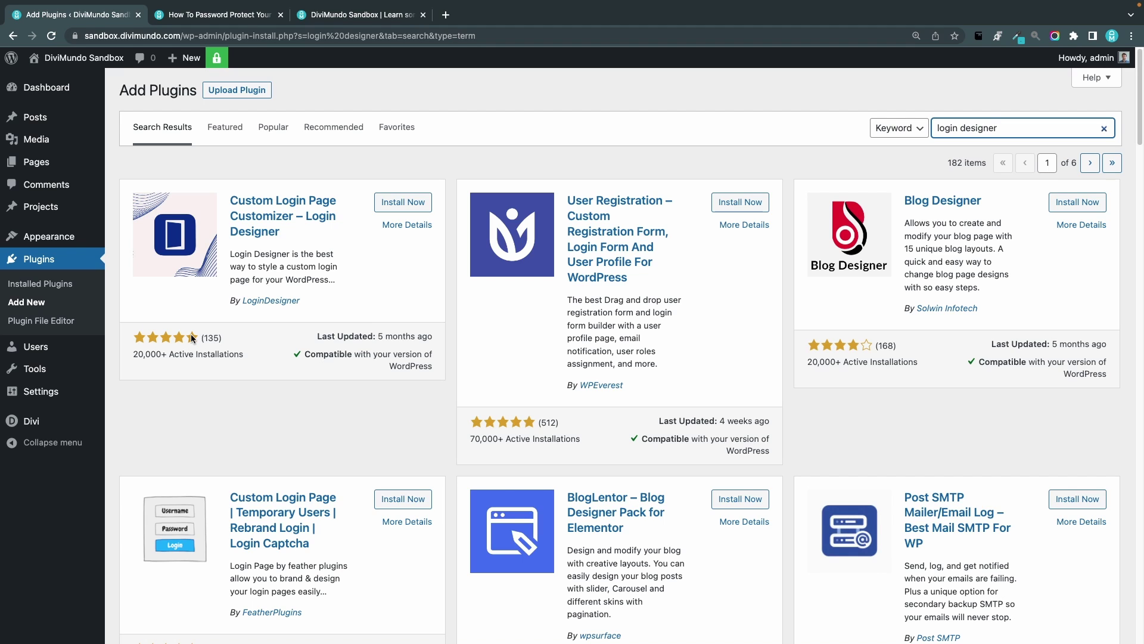
click(394, 201)
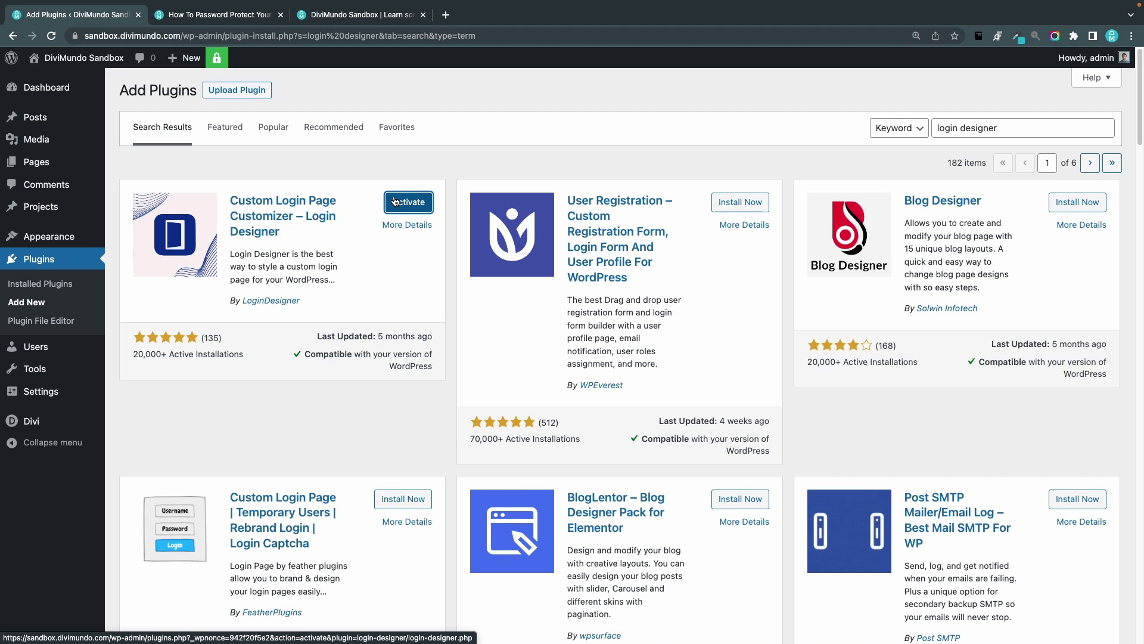
click(394, 201)
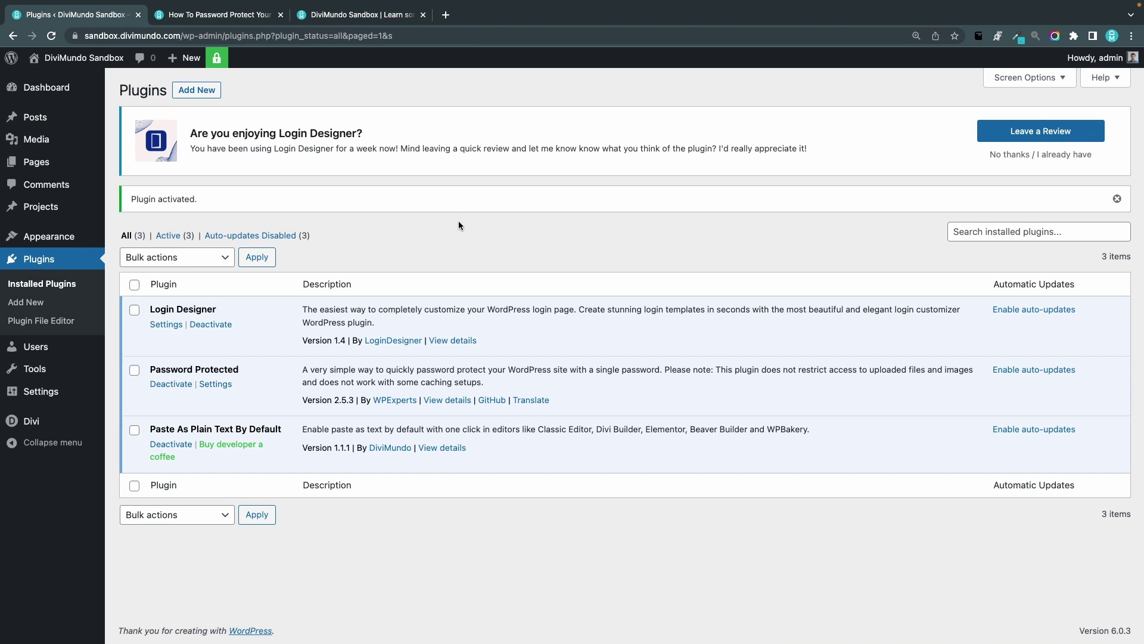
mouse_move(57, 239)
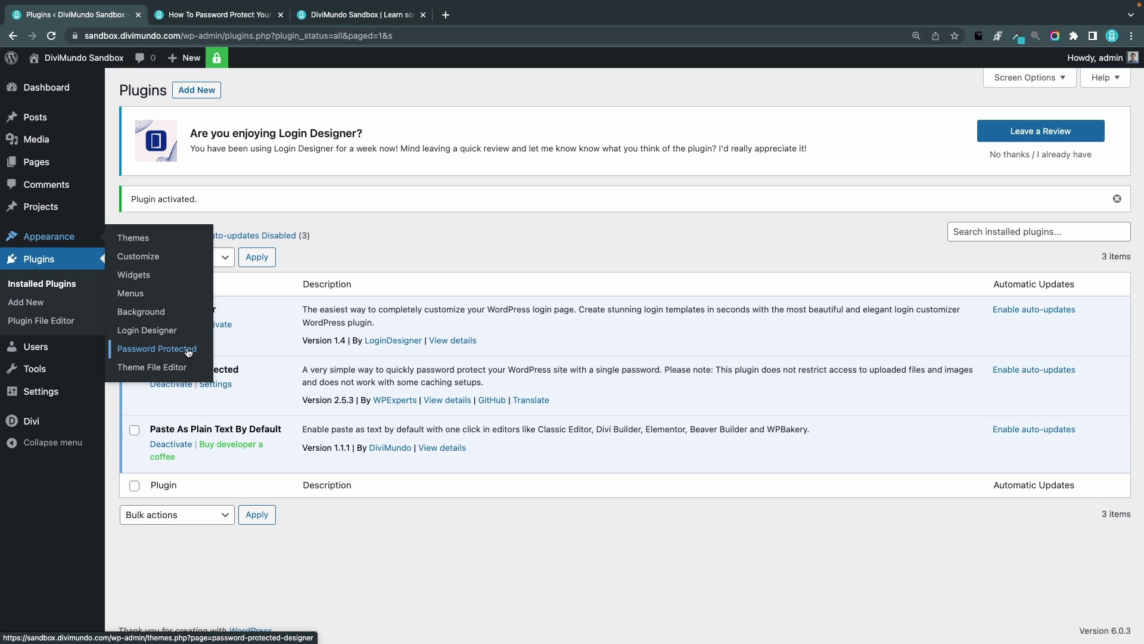
- In the Password Protected customizer's Logo Styles, use the teal DM logo linked to News
click(188, 352)
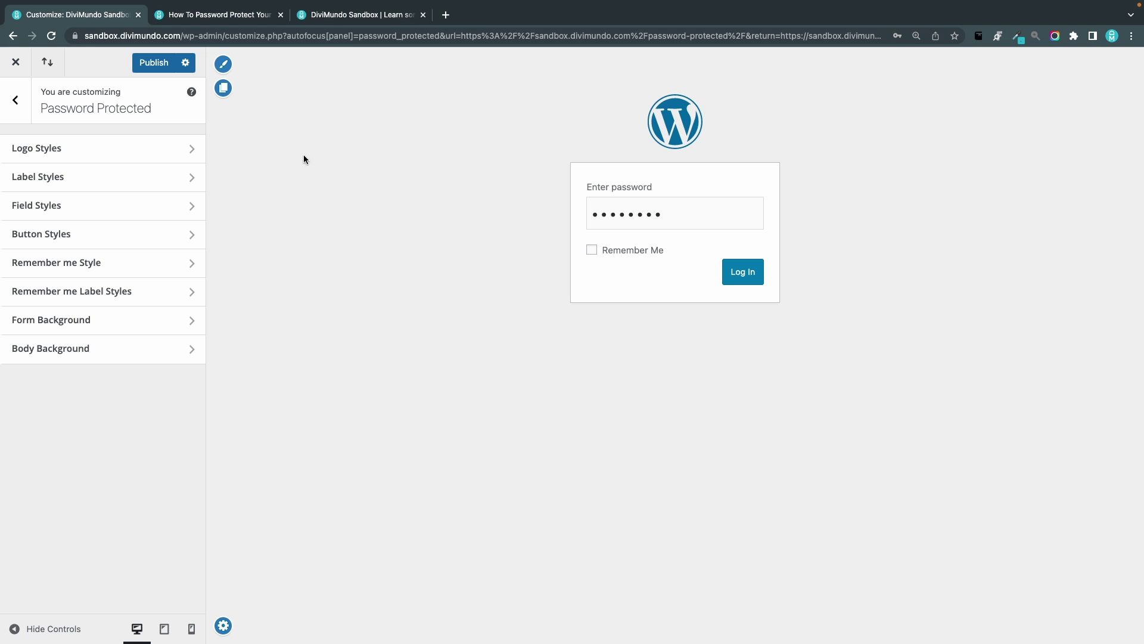
click(141, 152)
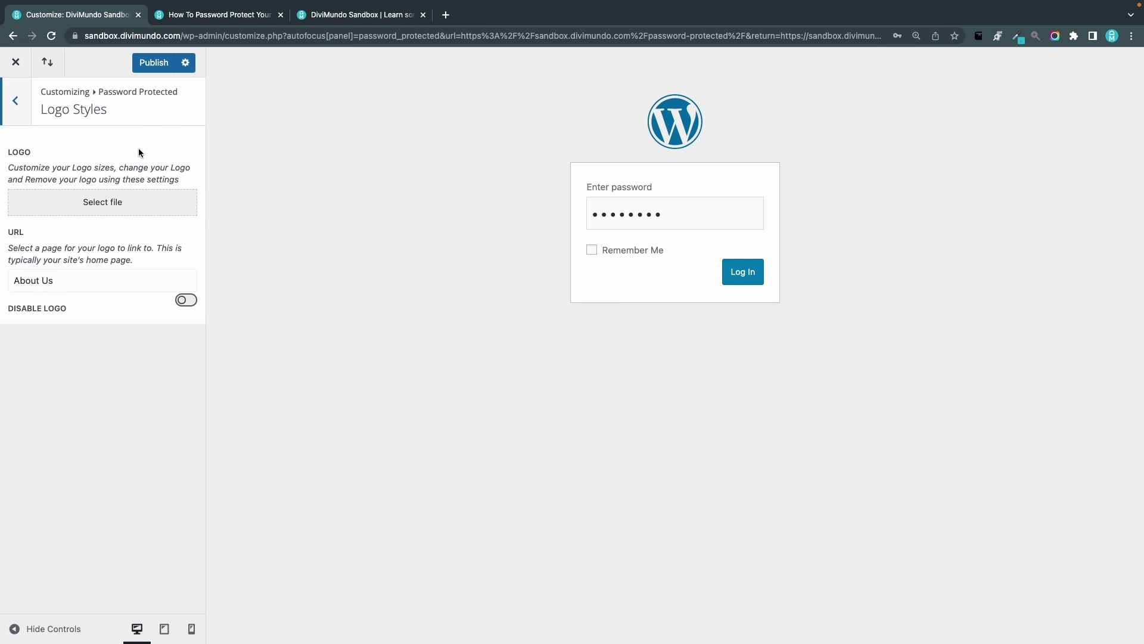
click(77, 202)
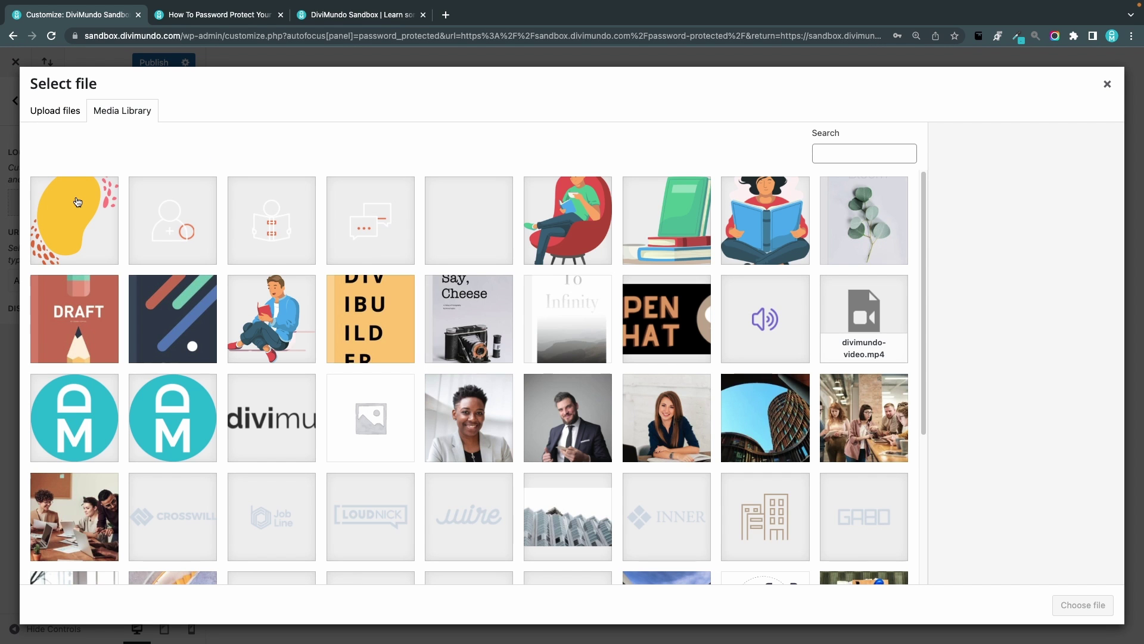
click(107, 442)
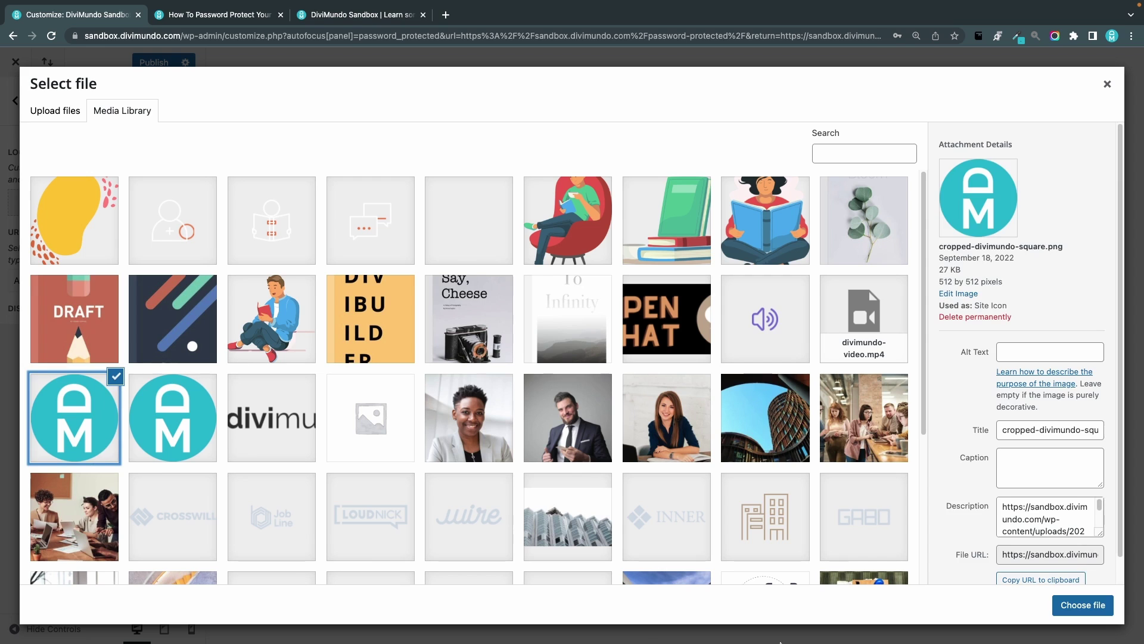
click(1083, 605)
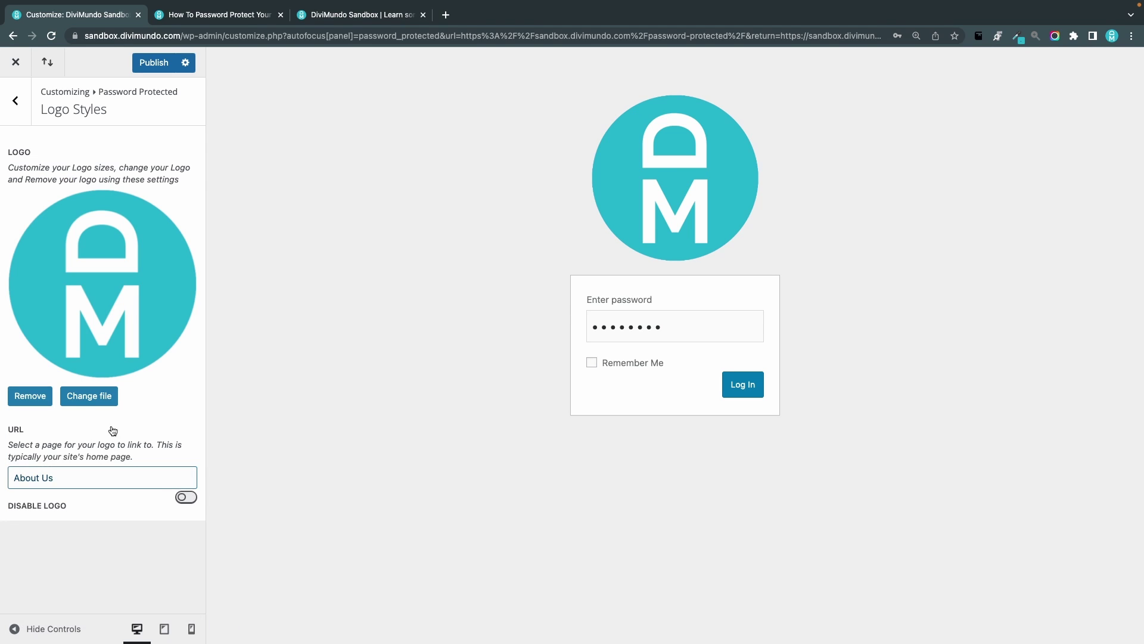
click(87, 476)
click(36, 612)
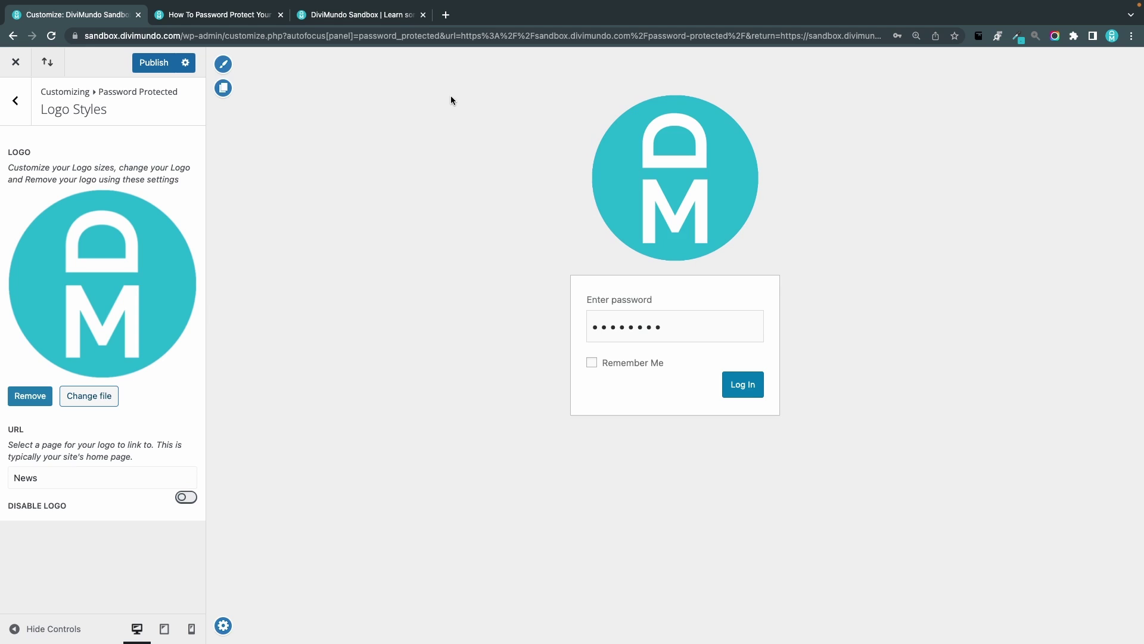
click(15, 100)
- Change the login label text to "Hey buddy! What's your password?"
click(69, 177)
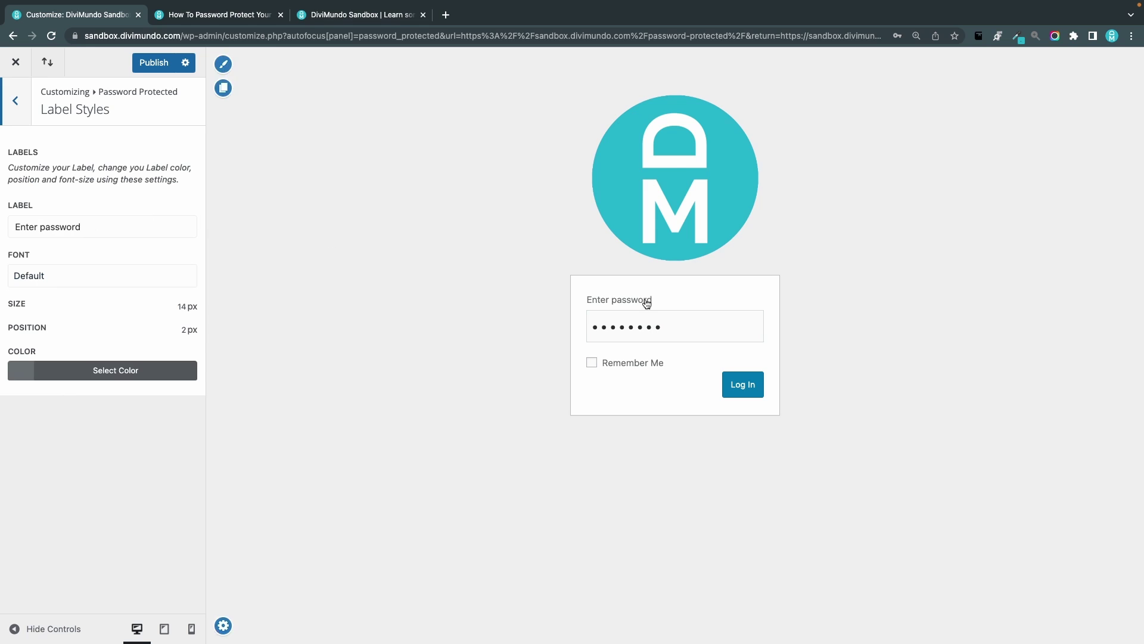
triple_click(153, 216)
text(H)
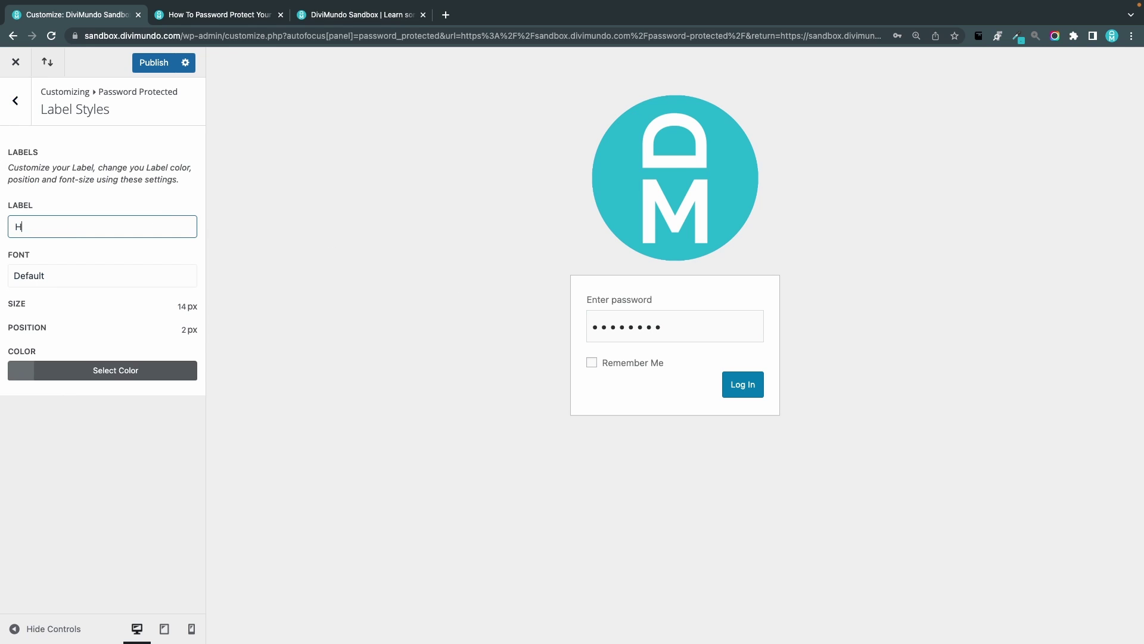
text(ey buddy! What')
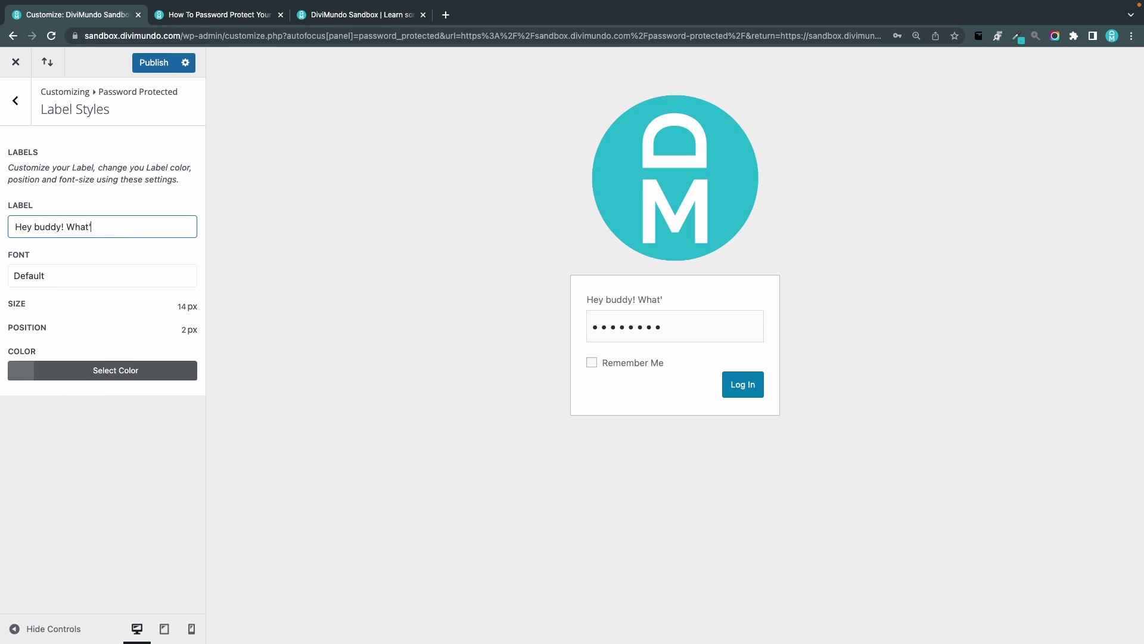
text(s your password?)
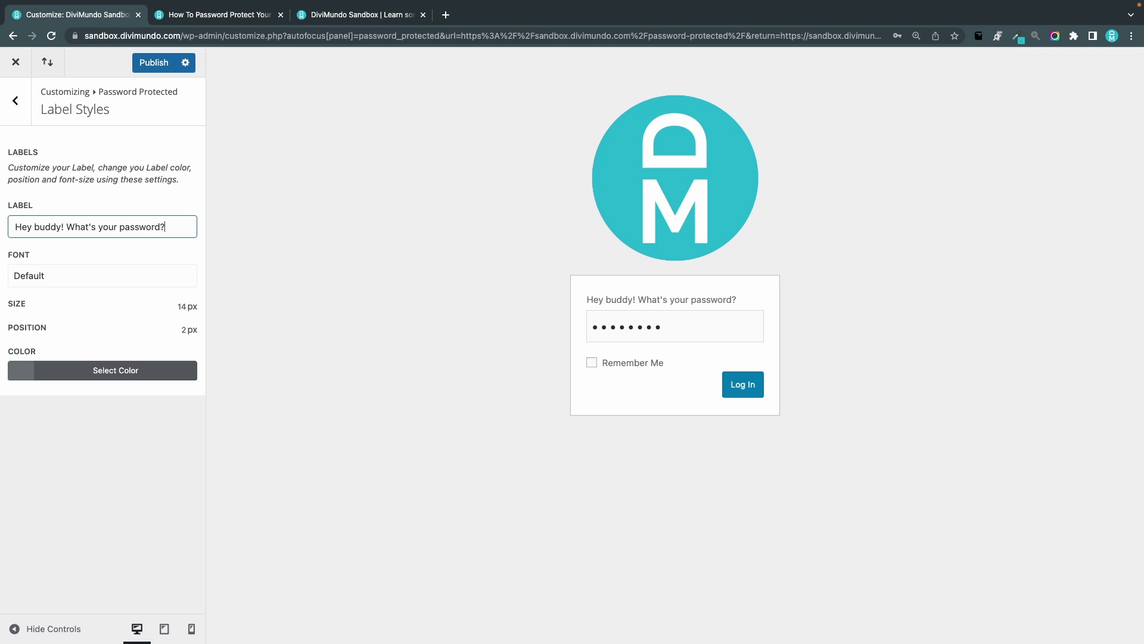
- Style the label in Poppins at 17 px and colour it purple
click(109, 272)
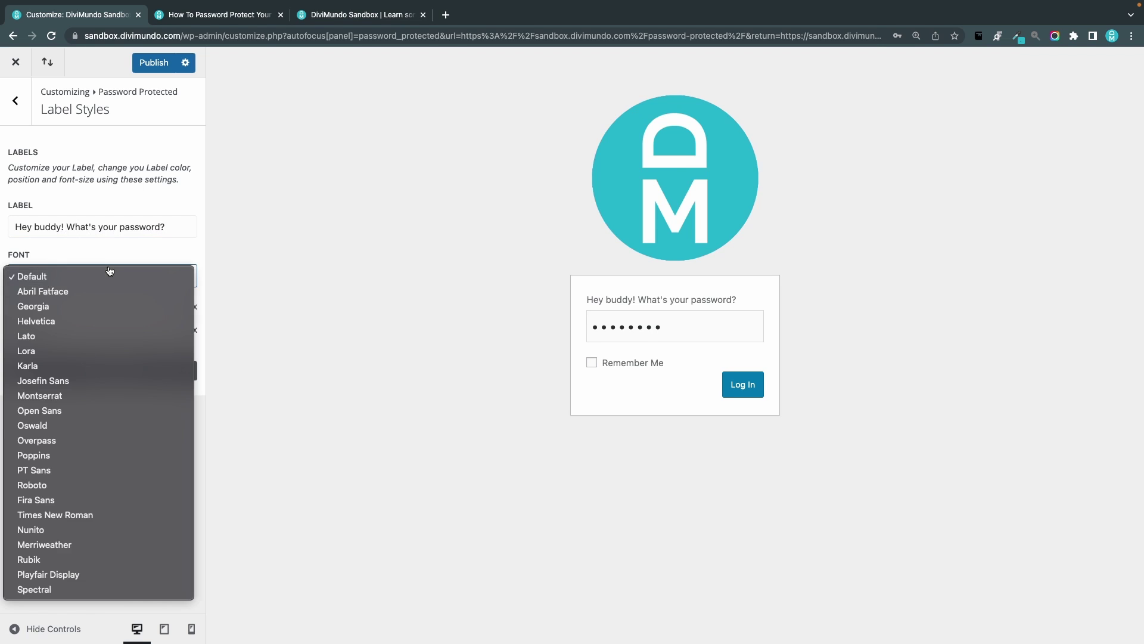
click(81, 456)
mouse_move(41, 308)
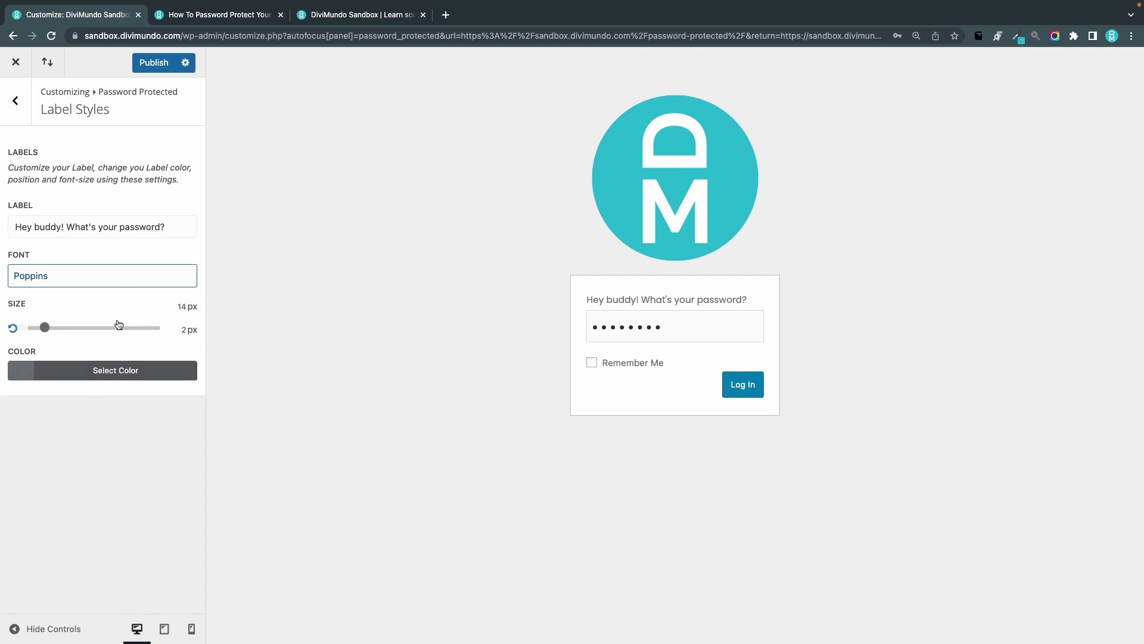
drag(42, 308, 96, 335)
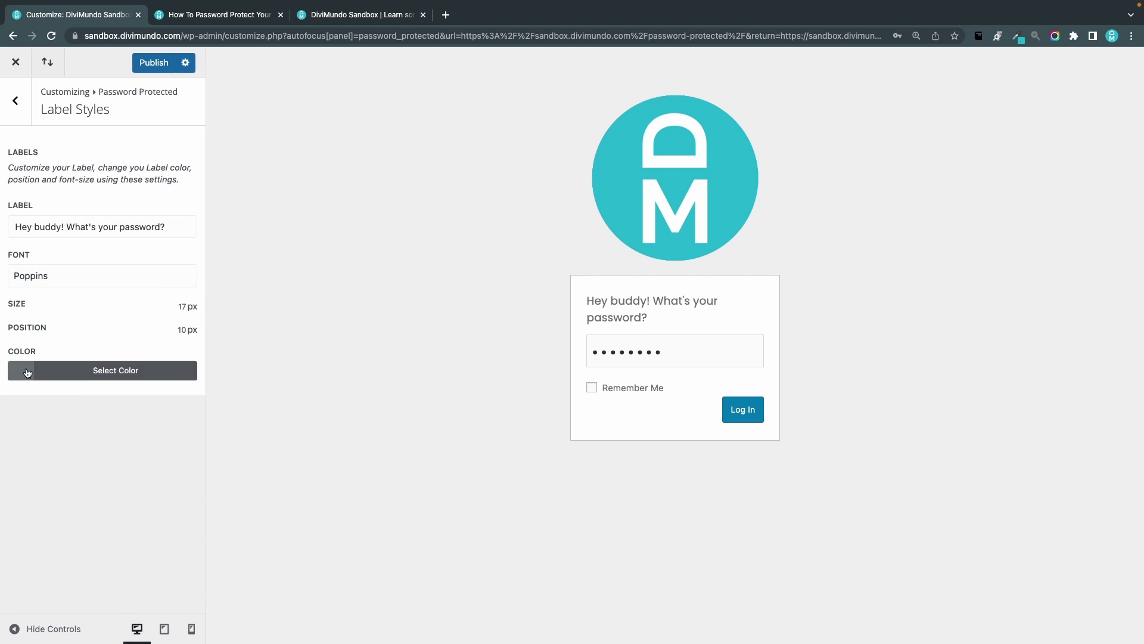
click(24, 374)
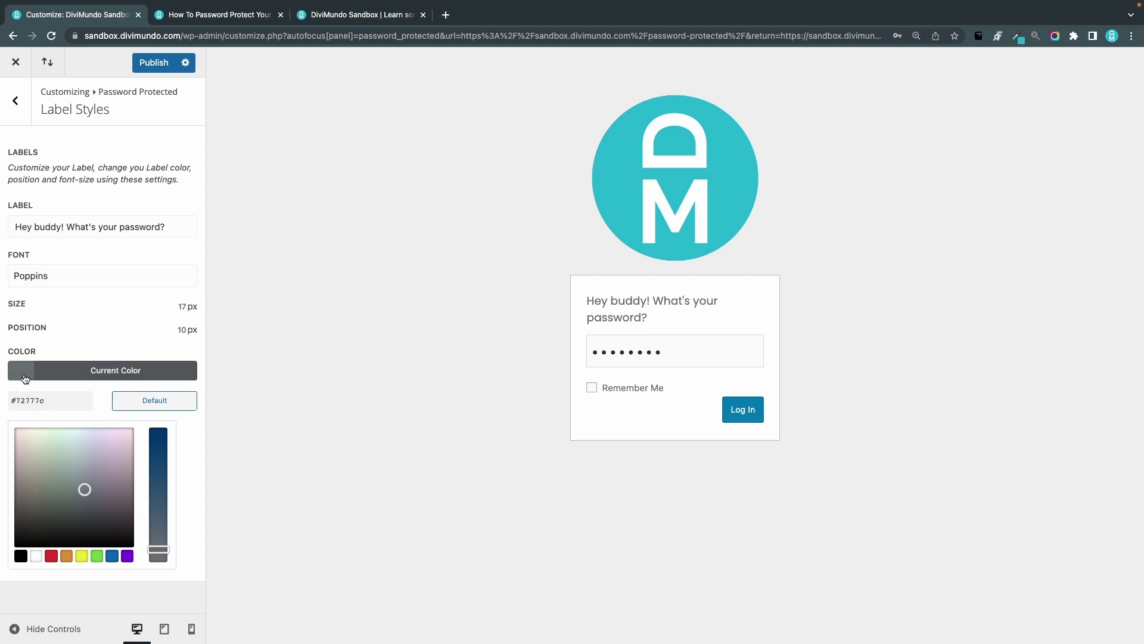
click(127, 559)
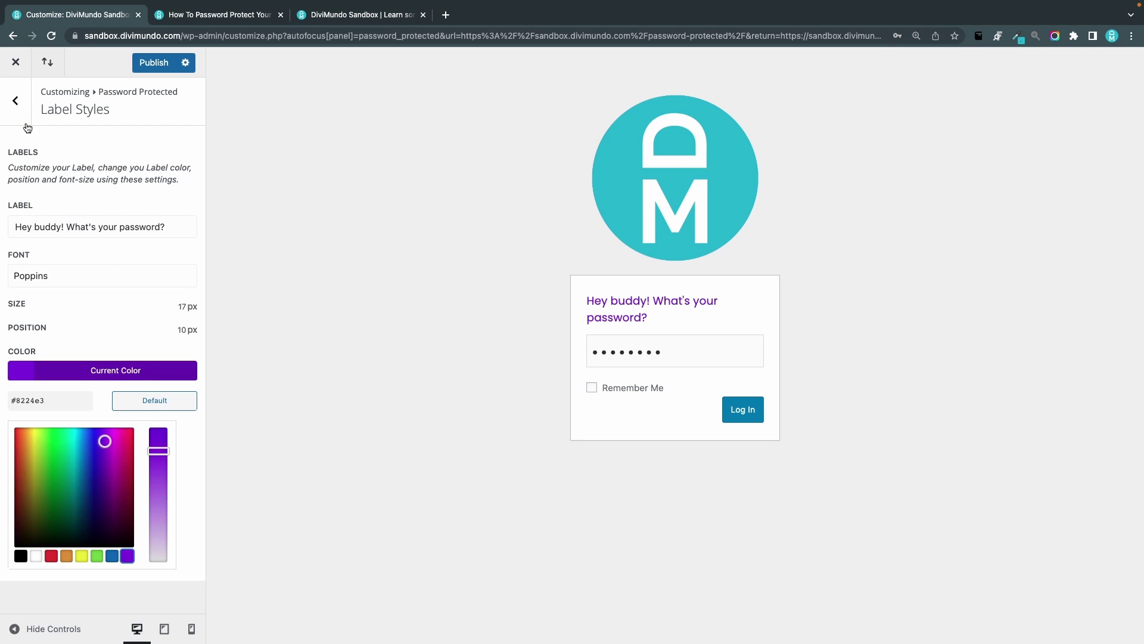
- Give the password field a light grey fill
click(14, 100)
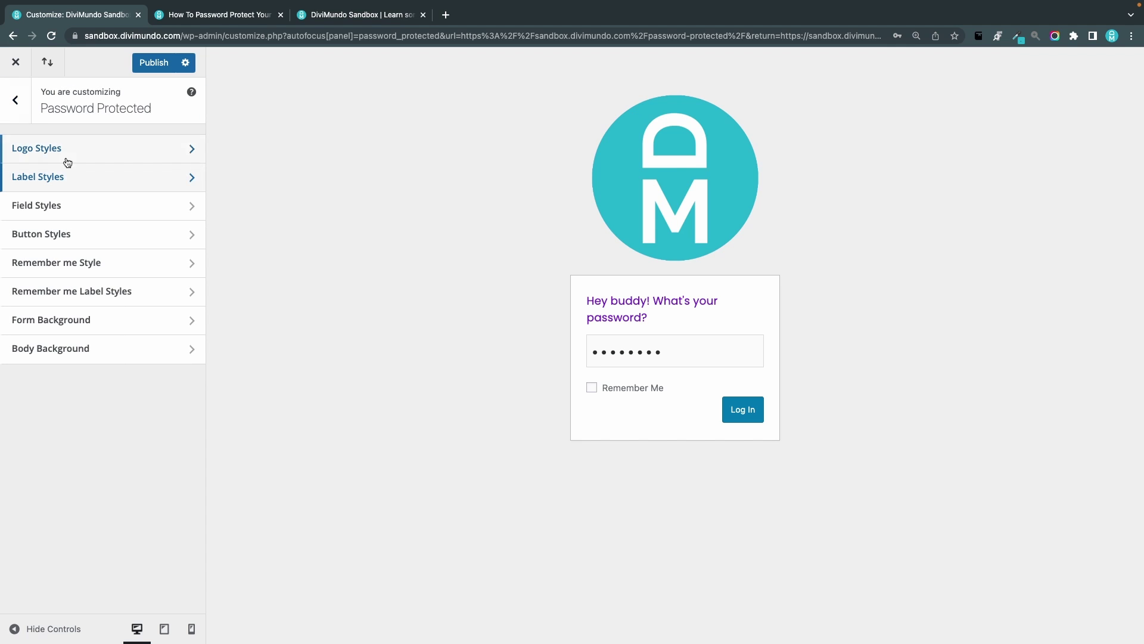
click(69, 212)
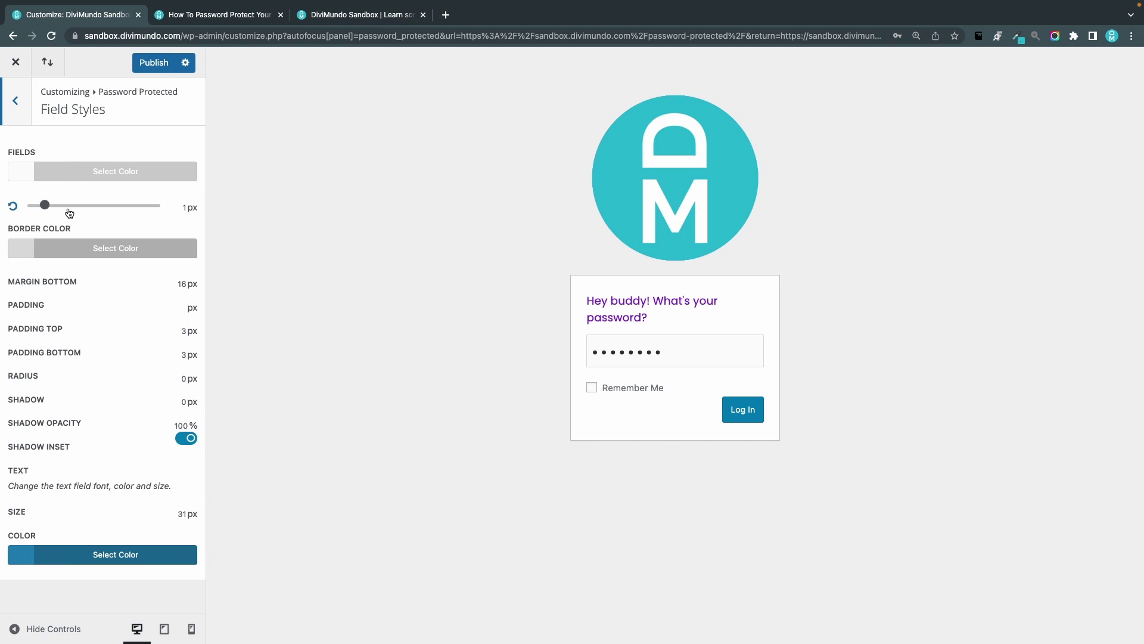
mouse_move(75, 289)
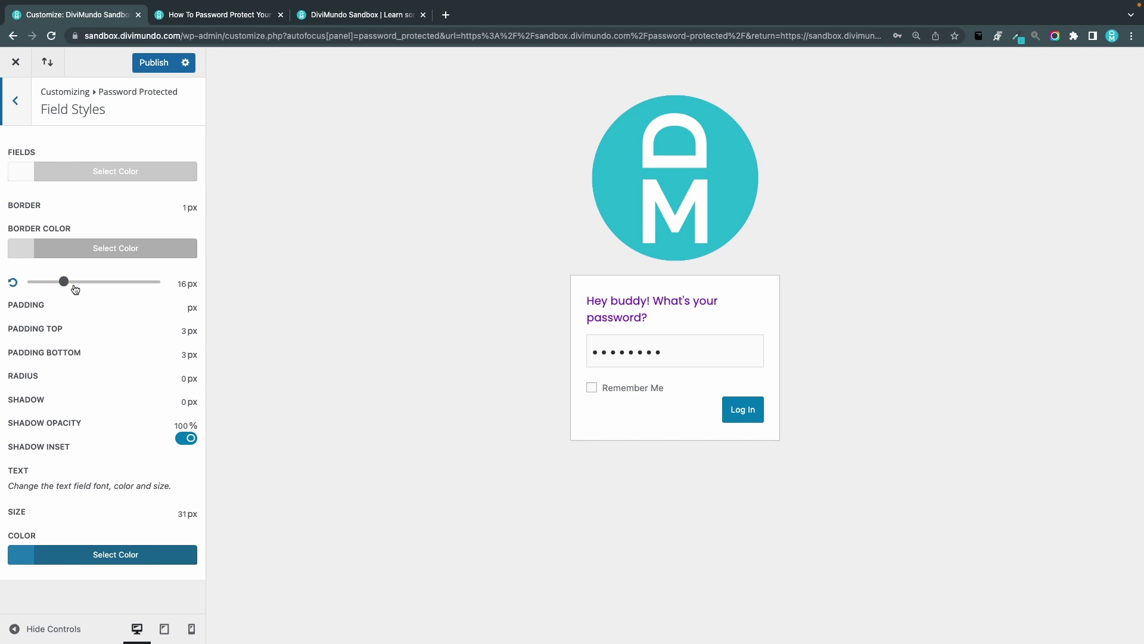
click(23, 171)
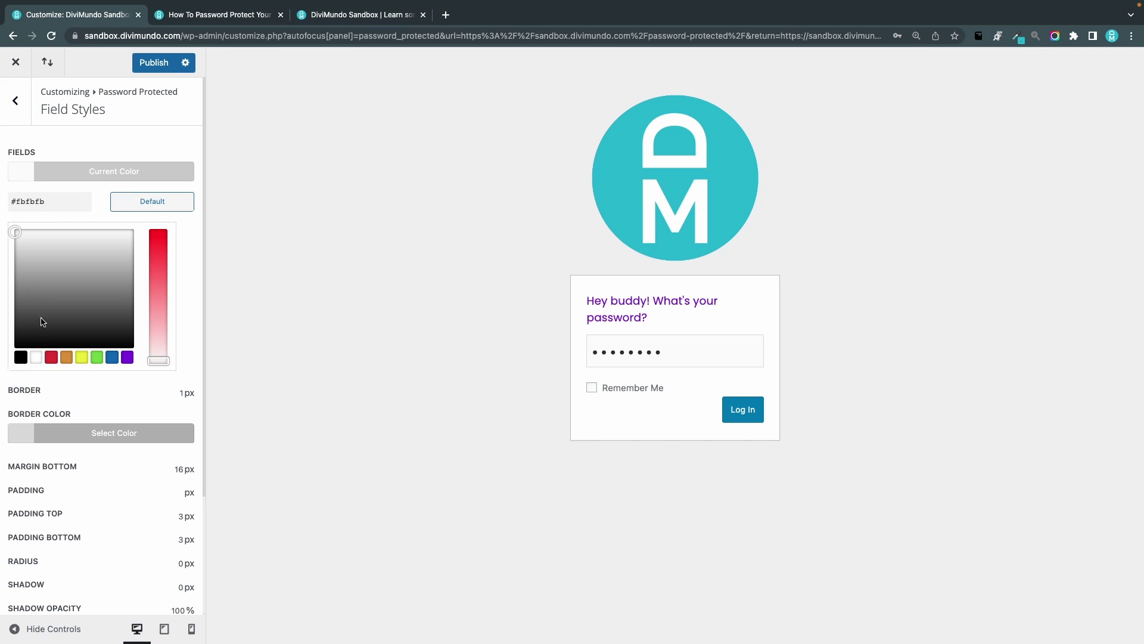
click(51, 360)
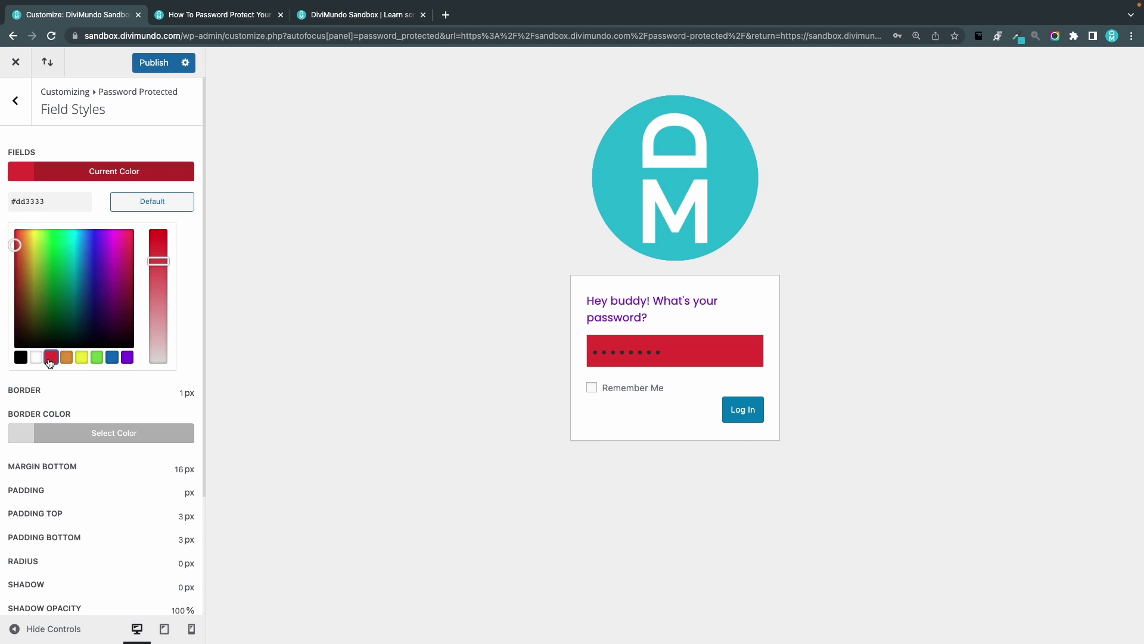
click(21, 356)
drag(17, 339, 14, 239)
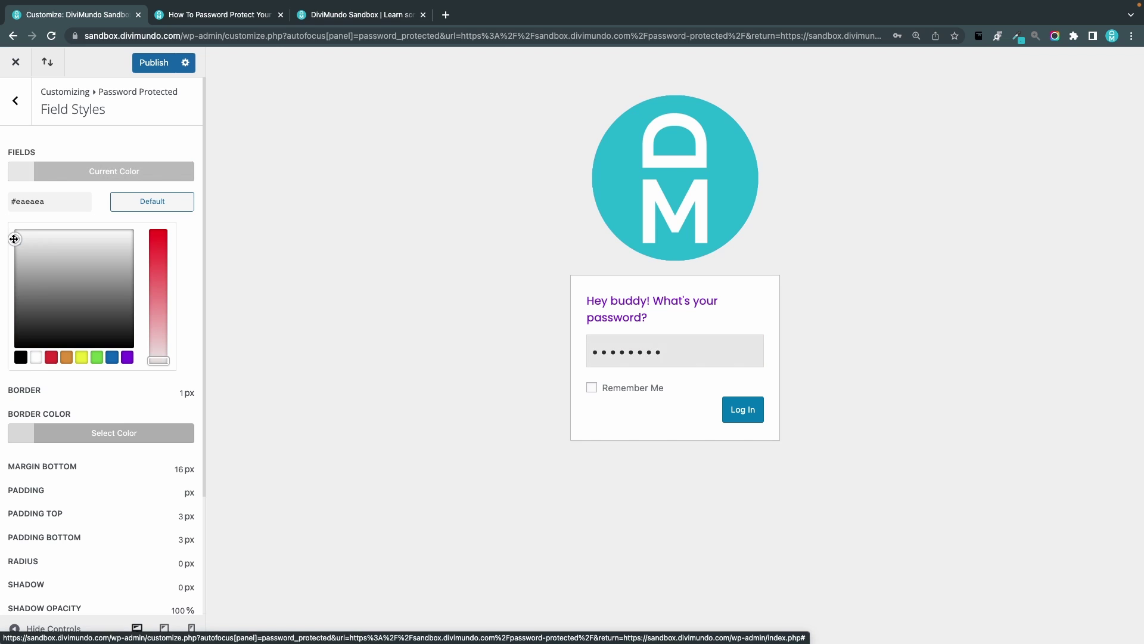
- Give the password field a black border
scroll(105, 332, down, 1)
click(26, 423)
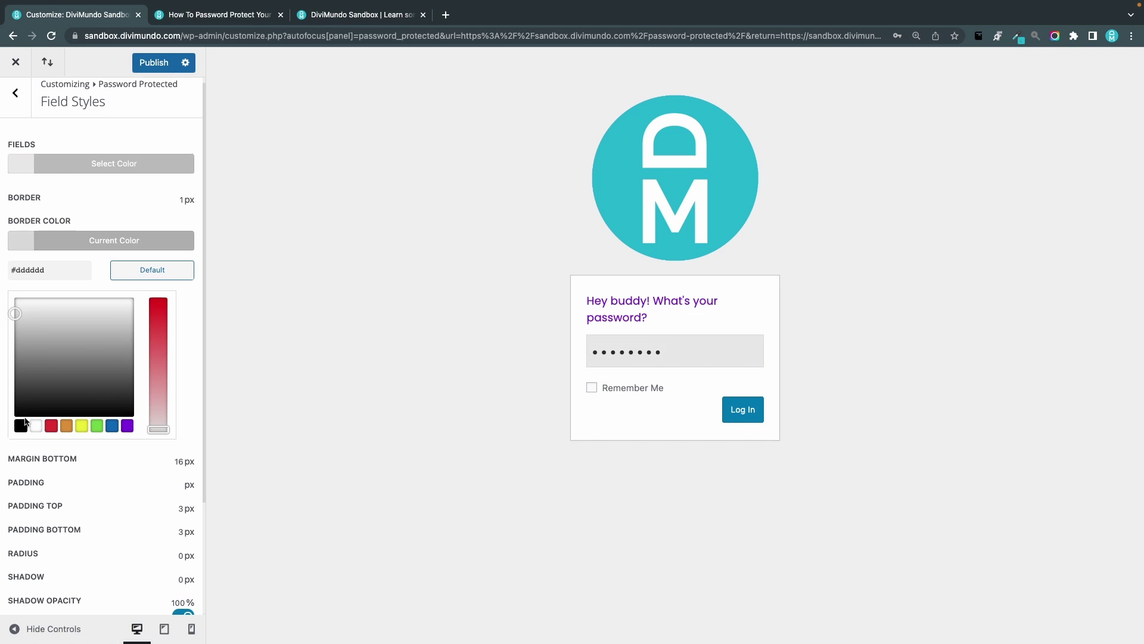
click(21, 425)
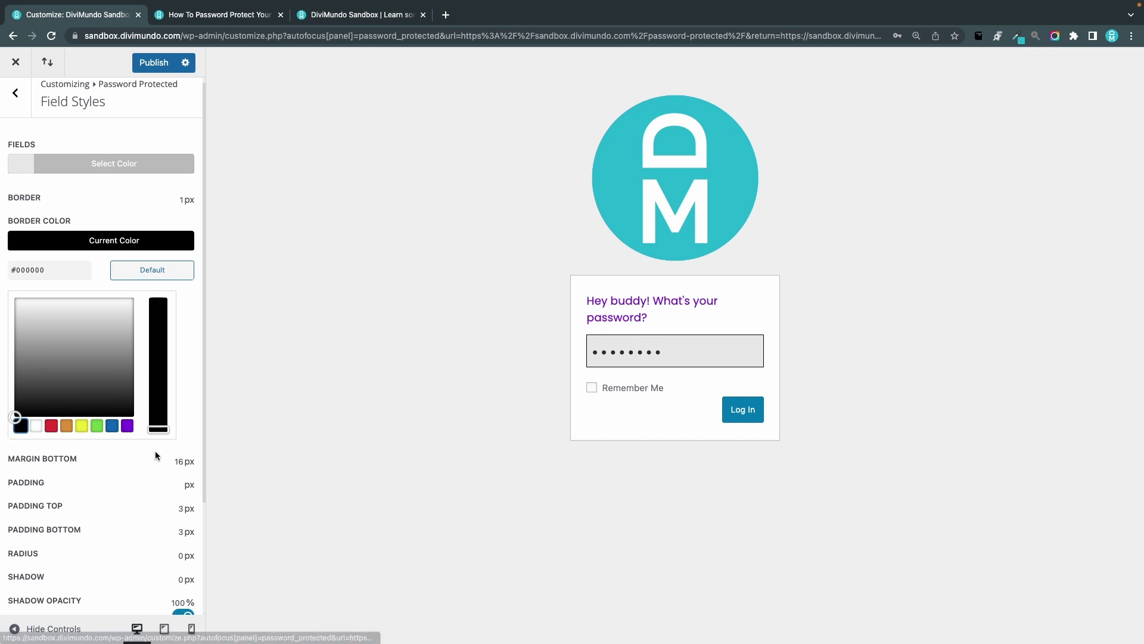
scroll(100, 441, down, 1)
mouse_move(77, 444)
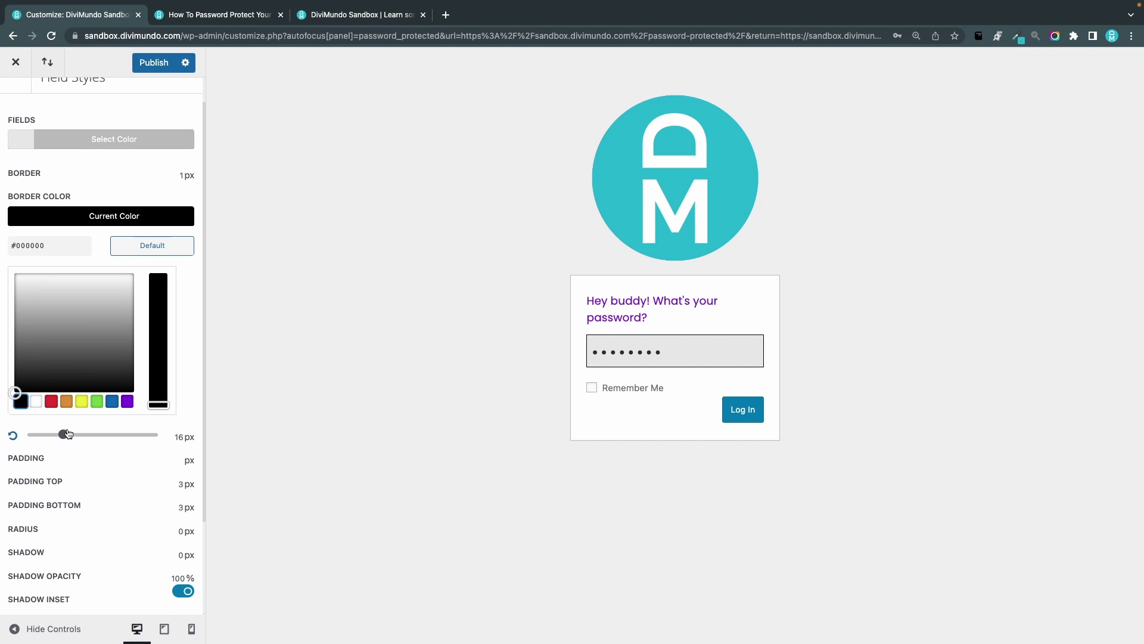
click(89, 453)
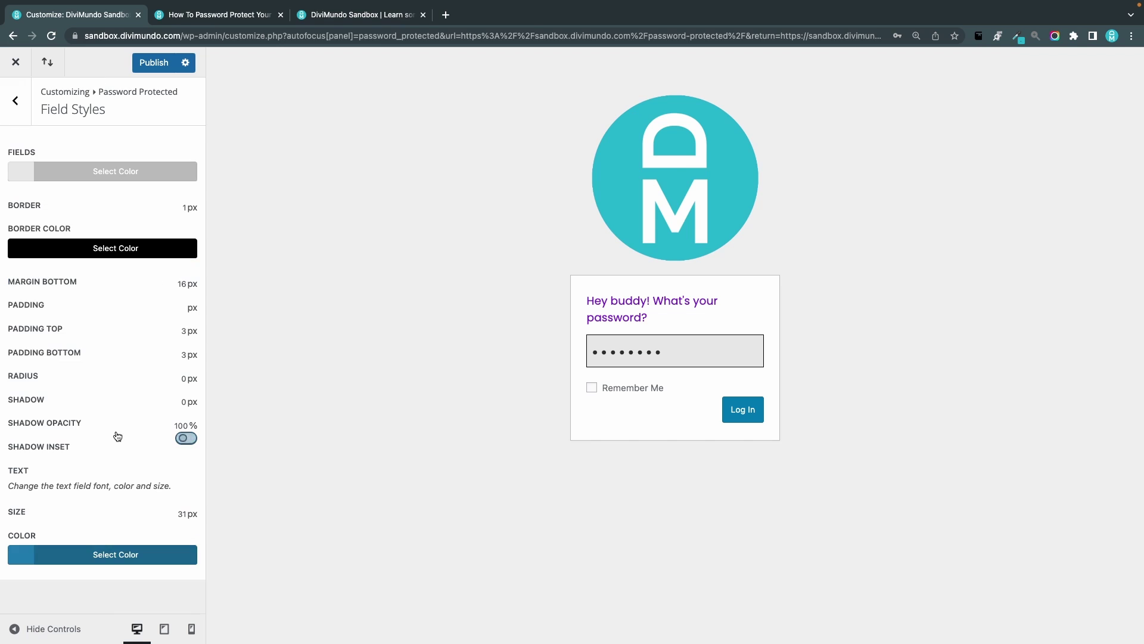
- Set the field's bottom margin to 23 px and padding to 14 px
mouse_move(70, 288)
click(71, 285)
mouse_move(70, 284)
mouse_down()
mouse_move(115, 284)
mouse_move(78, 284)
mouse_up()
mouse_move(87, 307)
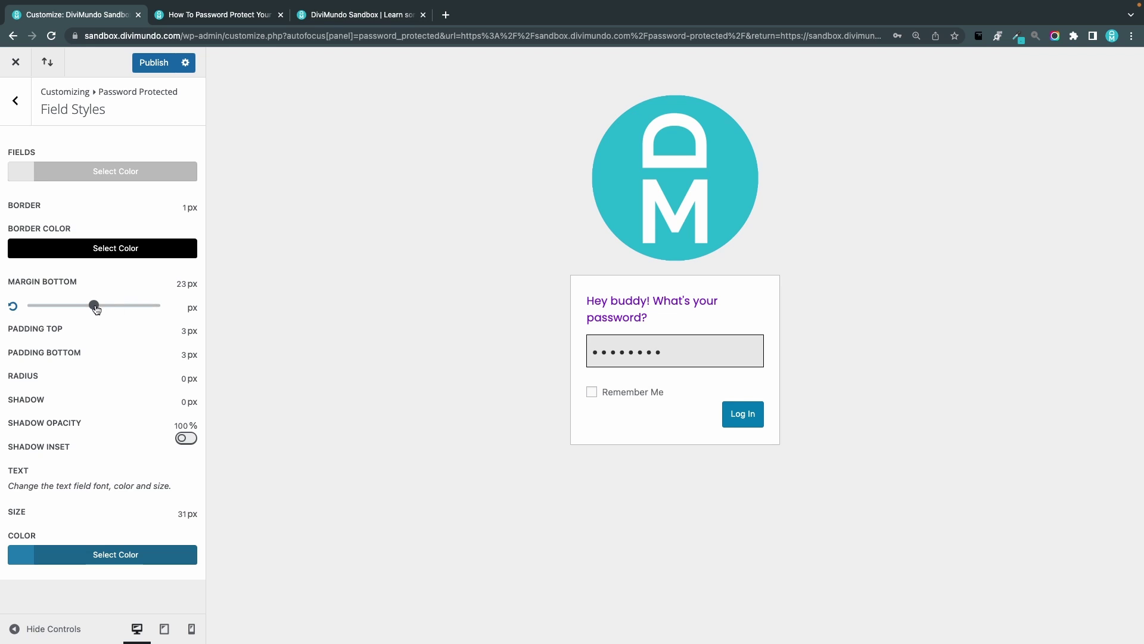
mouse_move(94, 306)
mouse_down()
mouse_move(145, 304)
mouse_move(77, 311)
mouse_up()
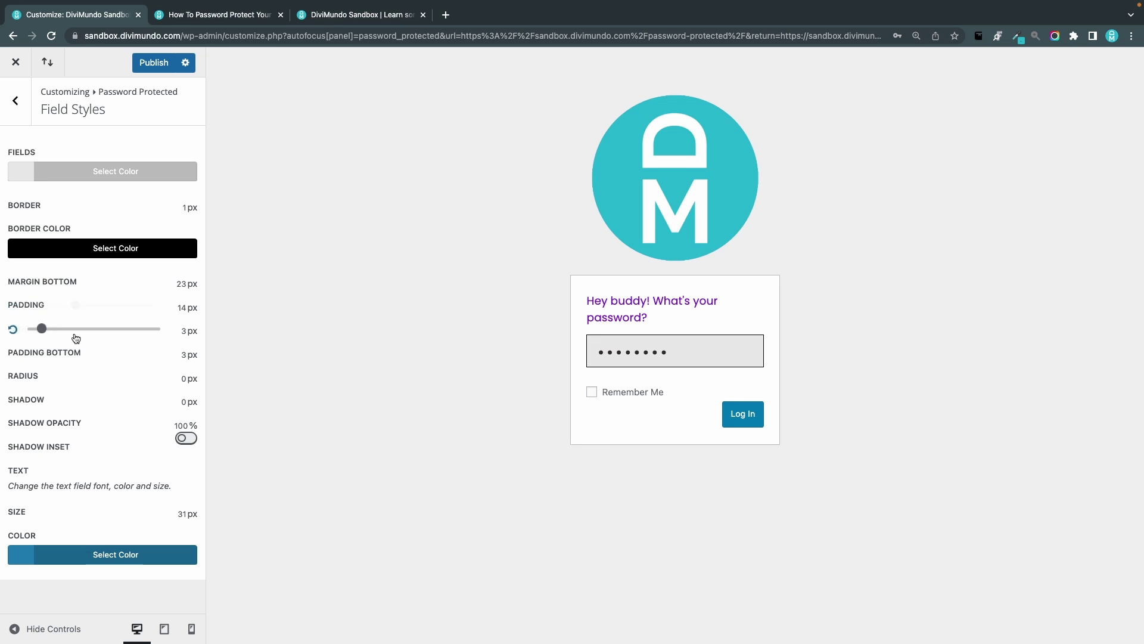
- Round the field's corners to 56 px and set its text size to 30 px
mouse_move(52, 376)
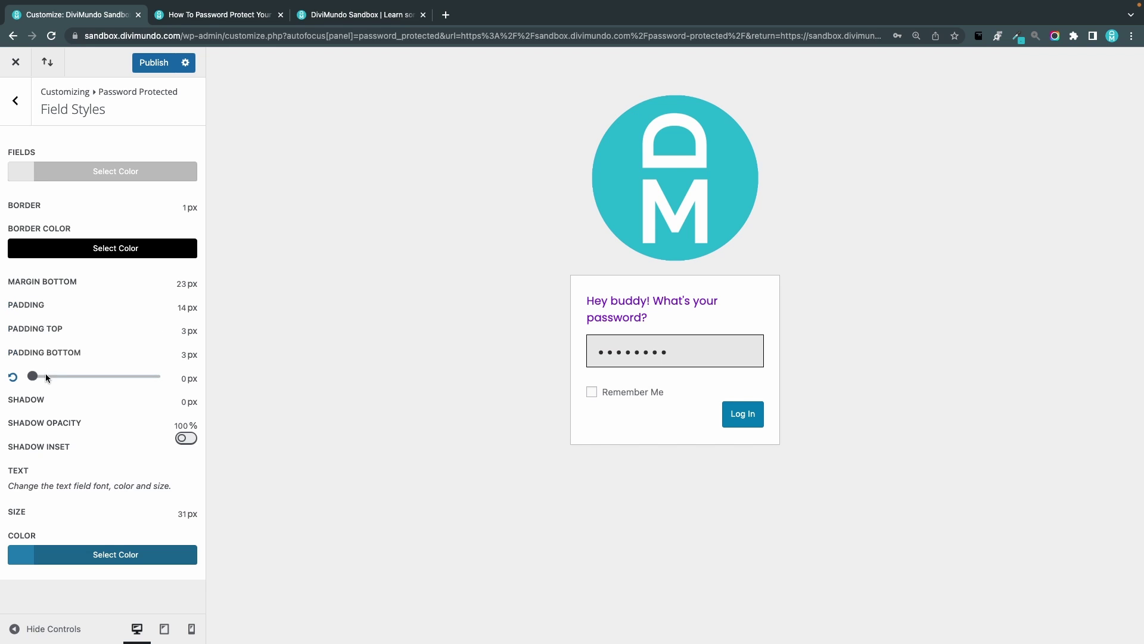
drag(34, 376, 147, 374)
mouse_move(52, 390)
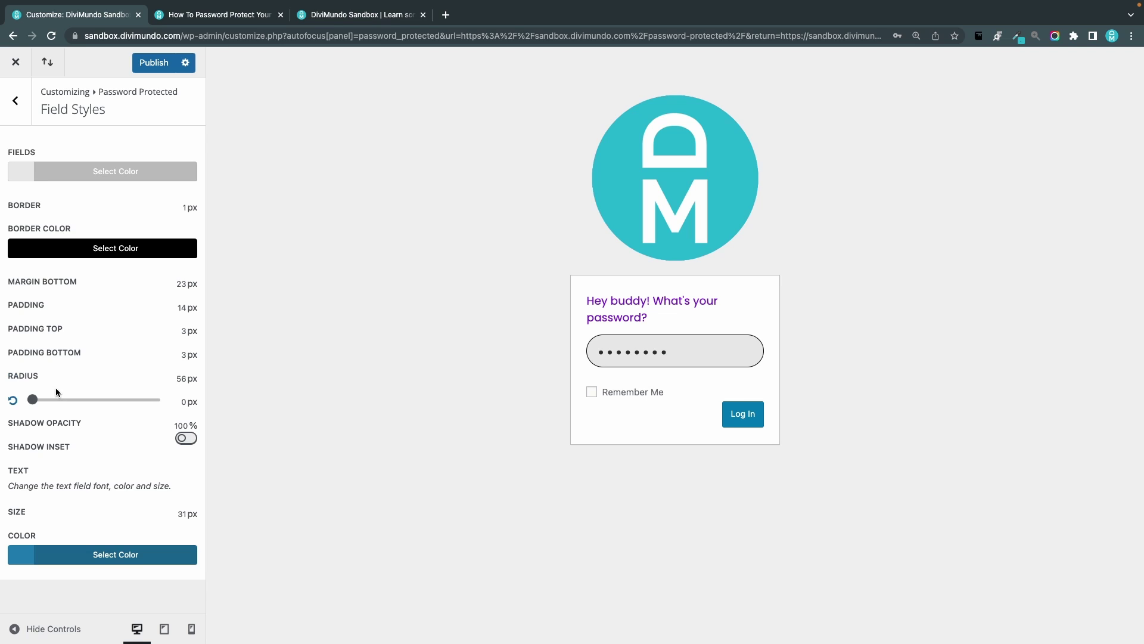
mouse_move(60, 425)
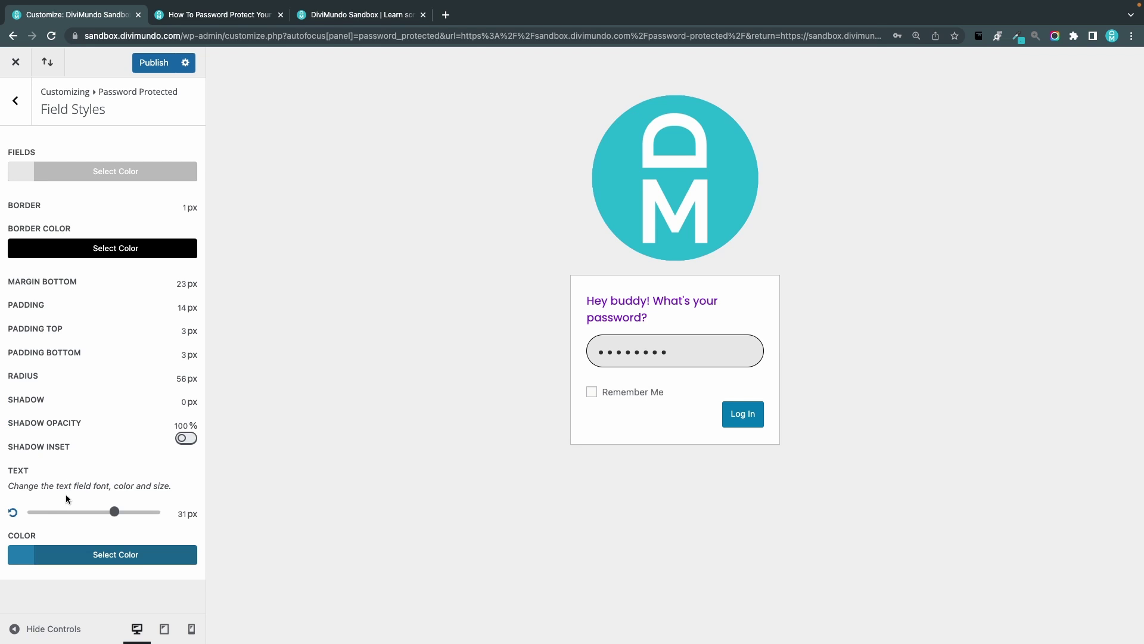
mouse_move(135, 517)
mouse_move(105, 513)
mouse_down()
mouse_move(155, 513)
mouse_move(91, 515)
mouse_move(120, 514)
mouse_move(110, 512)
mouse_up()
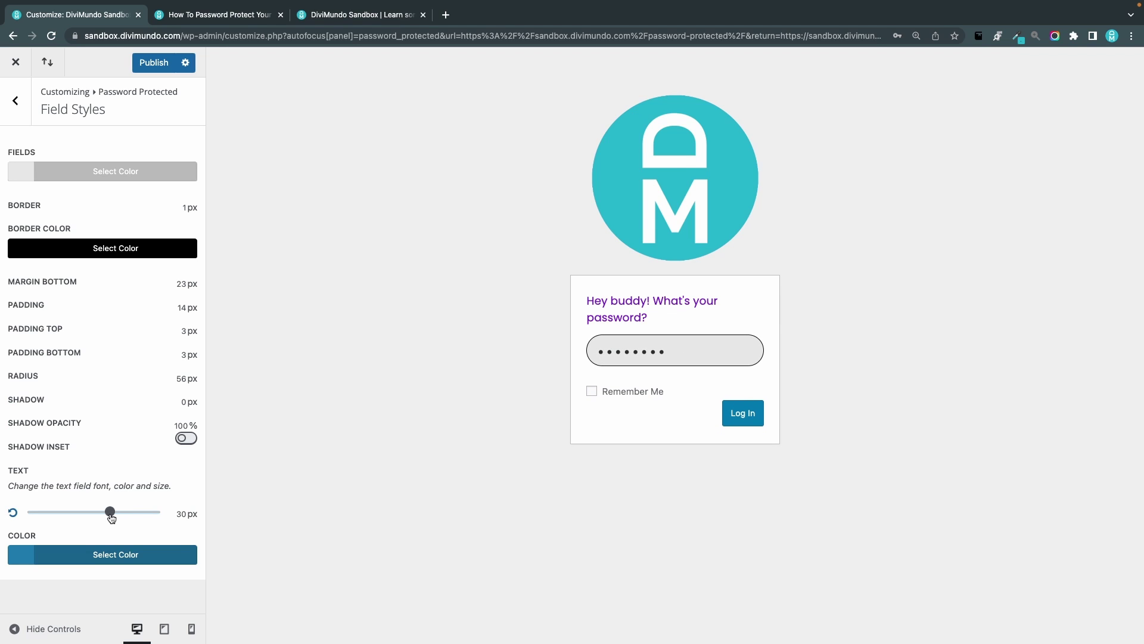
click(9, 104)
- Make the Log In button's background and border purple
click(69, 235)
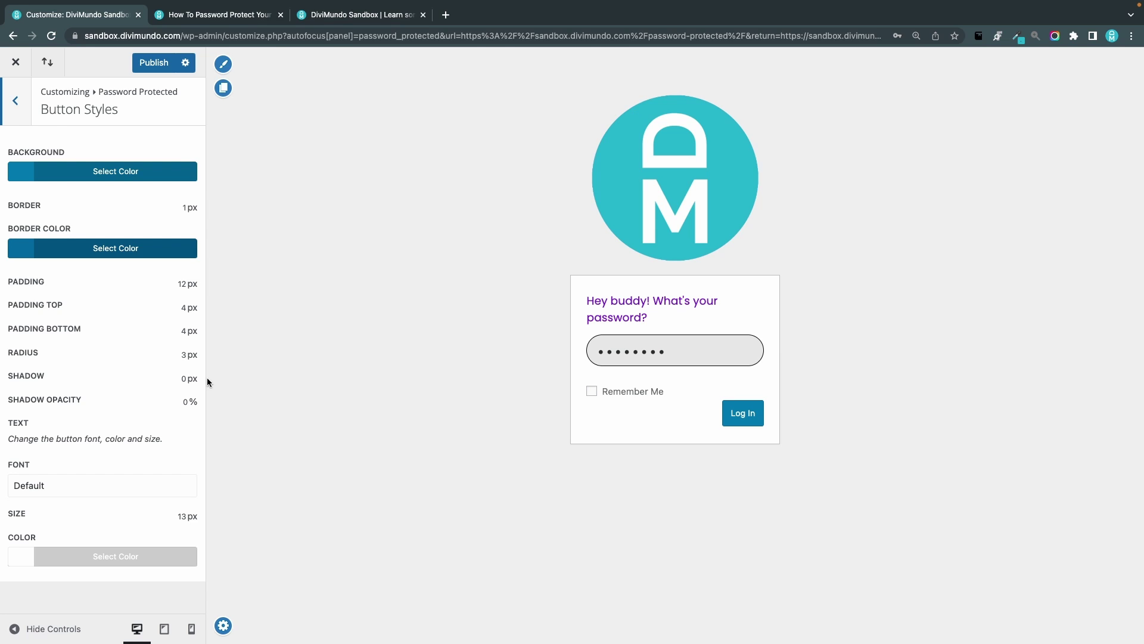
click(57, 182)
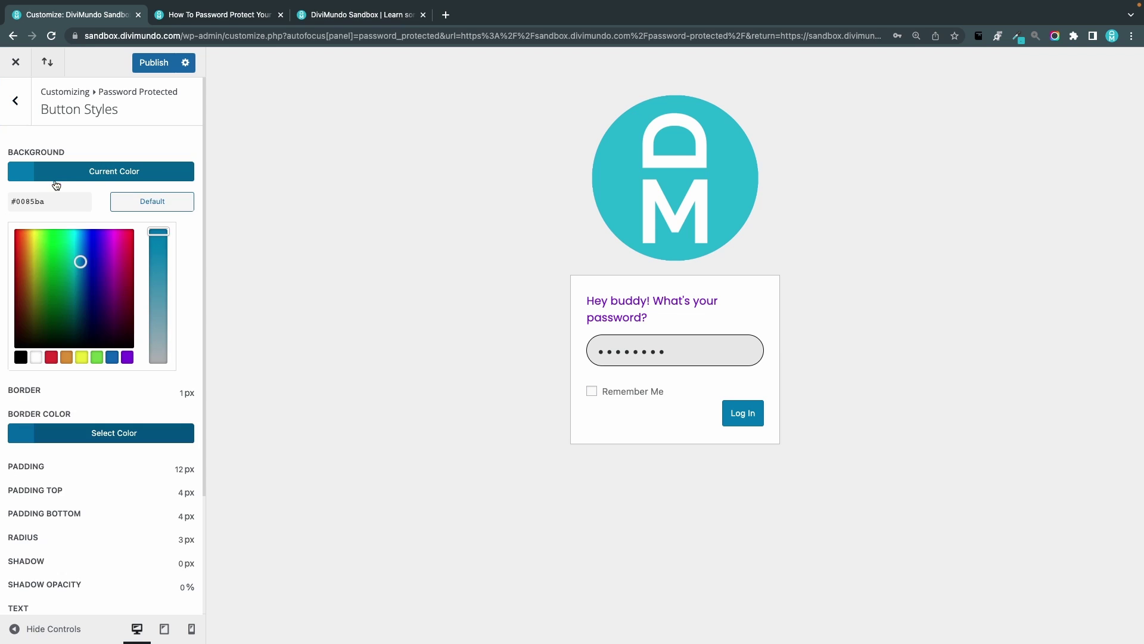
click(127, 357)
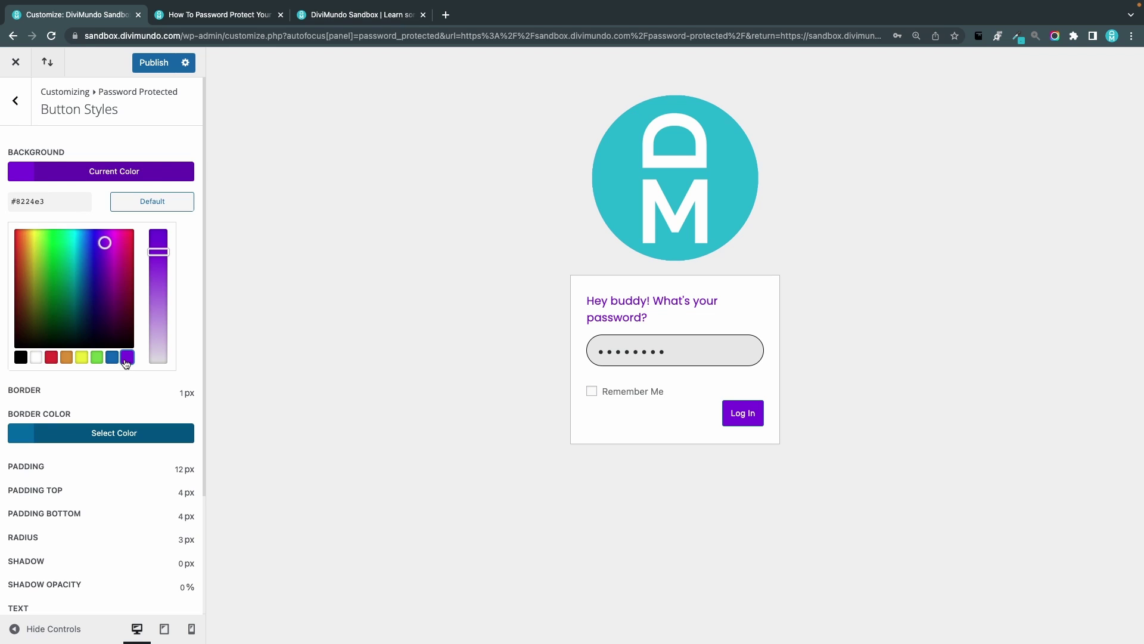
click(60, 433)
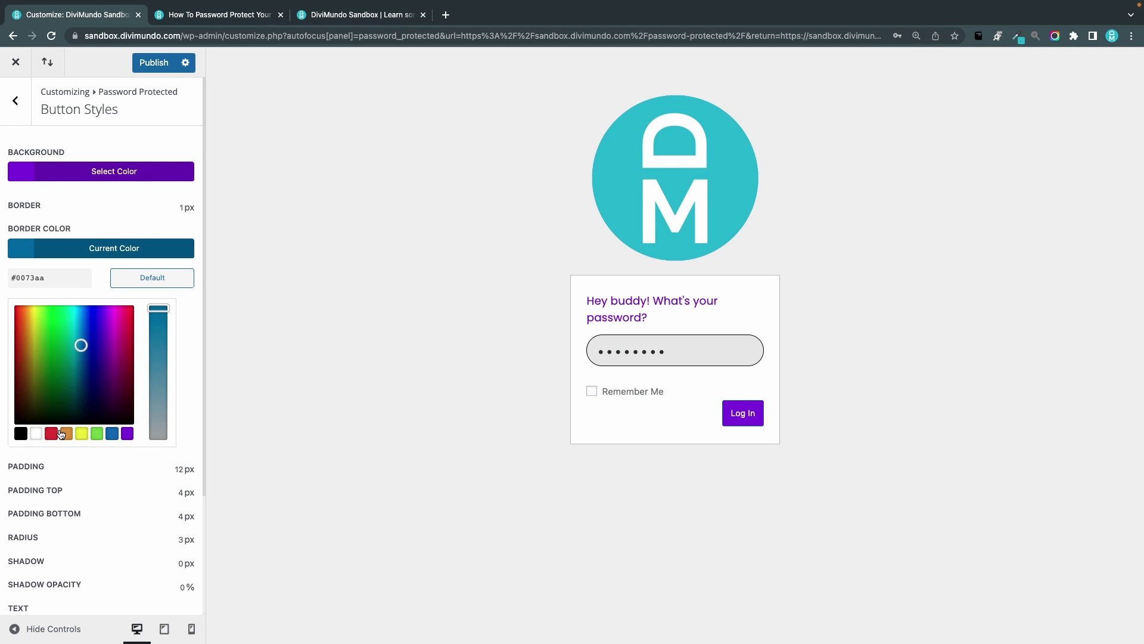
click(127, 439)
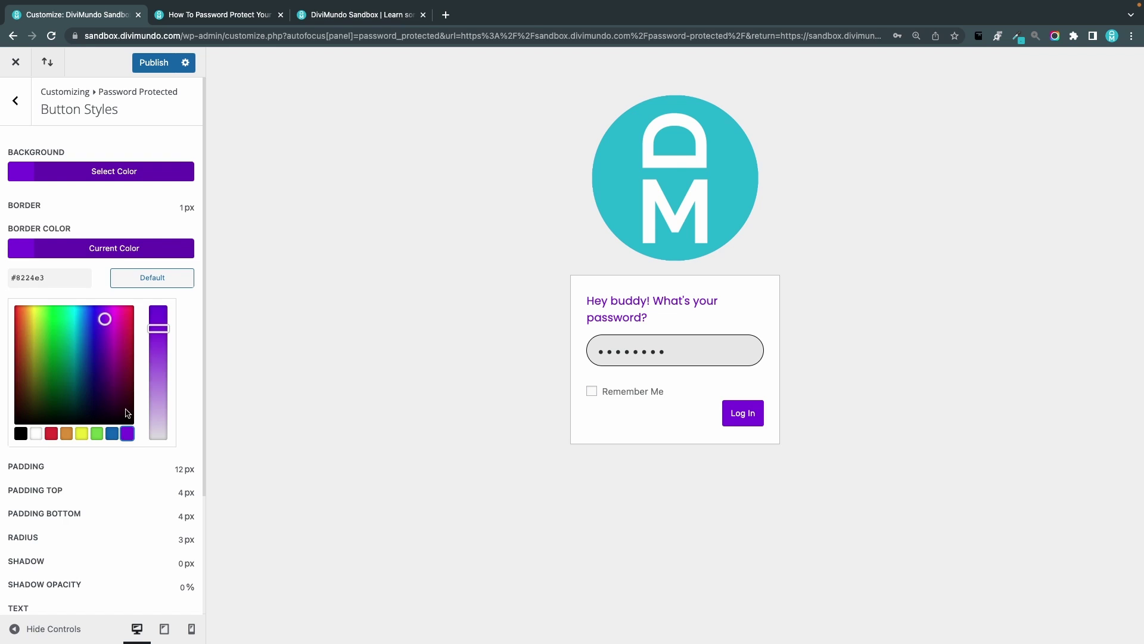
click(113, 270)
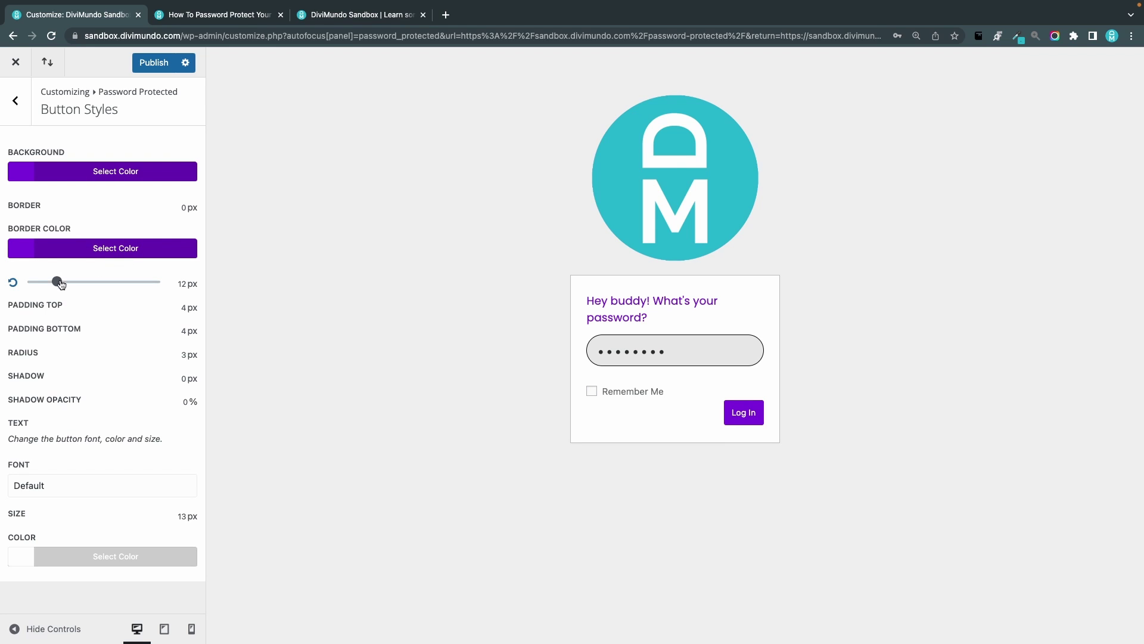
- Set button padding to 25 px, top/bottom padding to 8 px, and radius to 38 px
drag(62, 285, 77, 331)
click(84, 306)
click(78, 328)
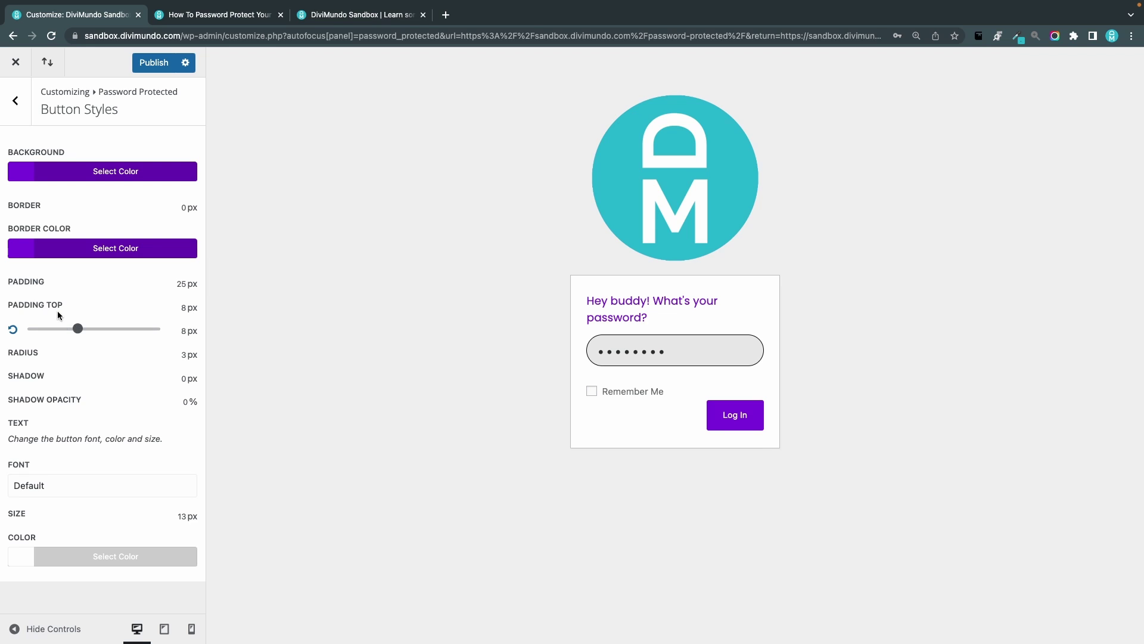
mouse_move(61, 357)
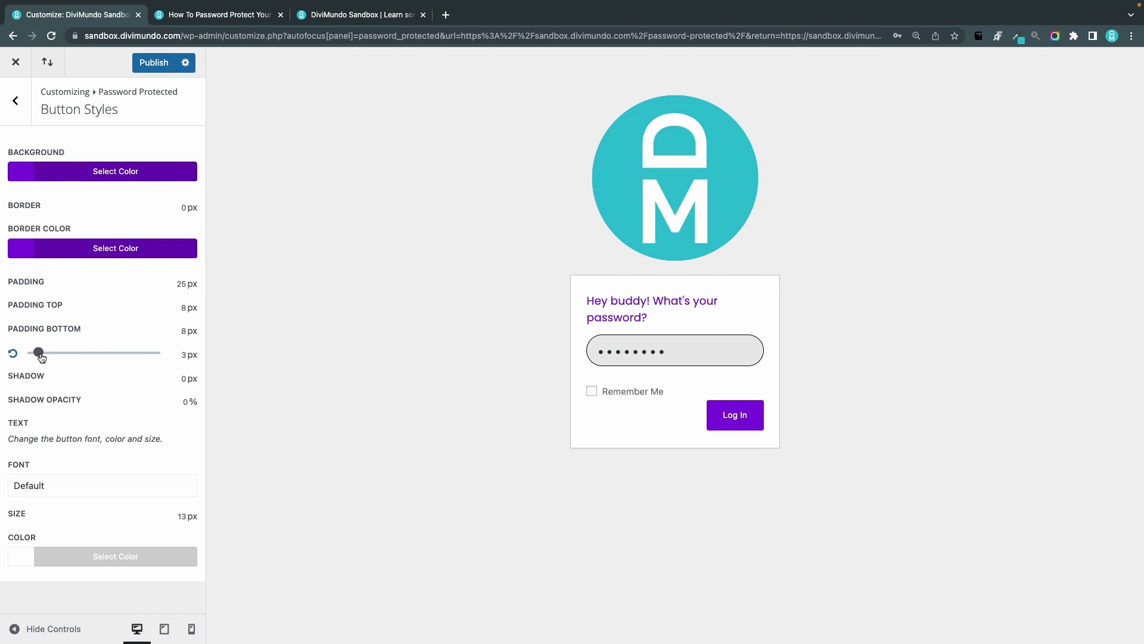
drag(40, 356, 112, 356)
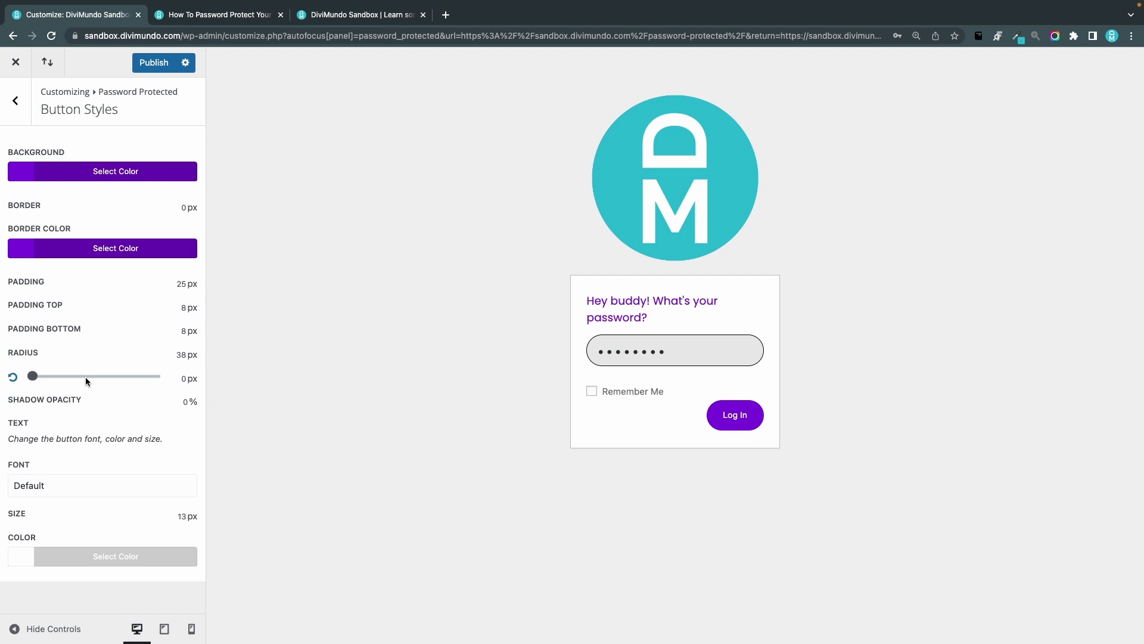
- Add a 25 px shadow to the button at 34% opacity
click(84, 376)
drag(93, 382, 140, 383)
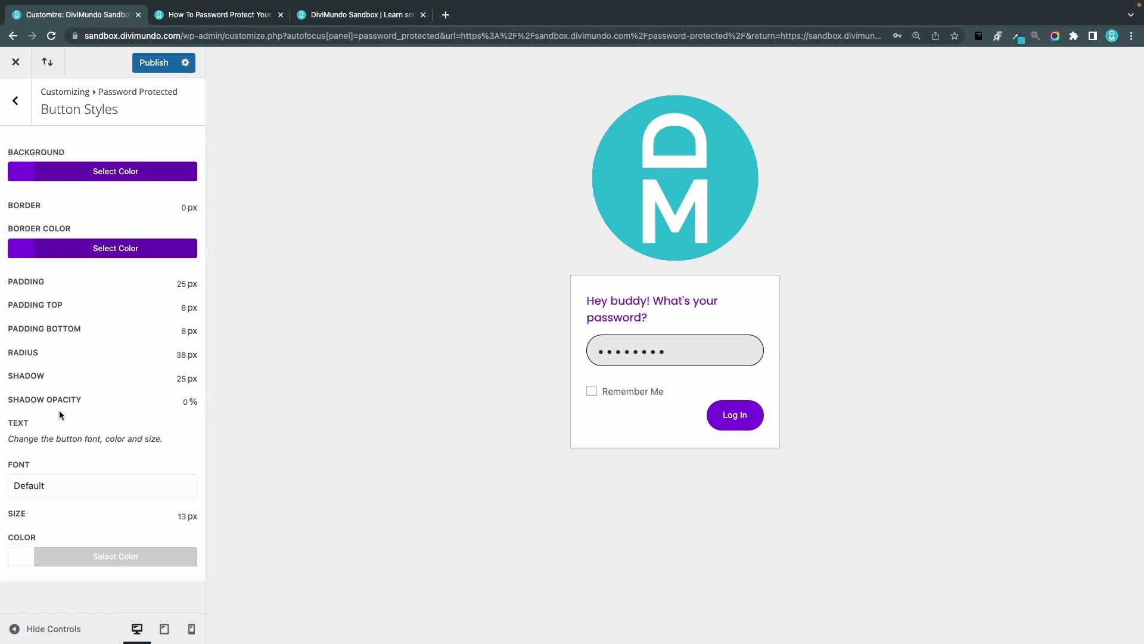
mouse_move(68, 371)
drag(33, 400, 76, 407)
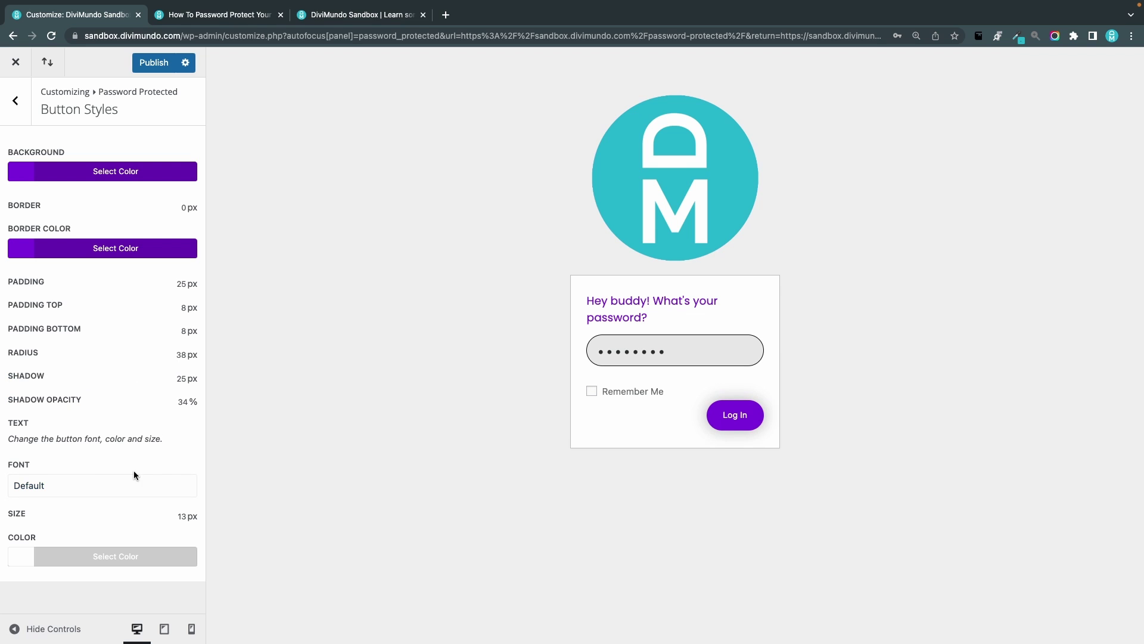
- Set the button text to Lato at 16 px and adjust its colour
click(84, 482)
click(76, 544)
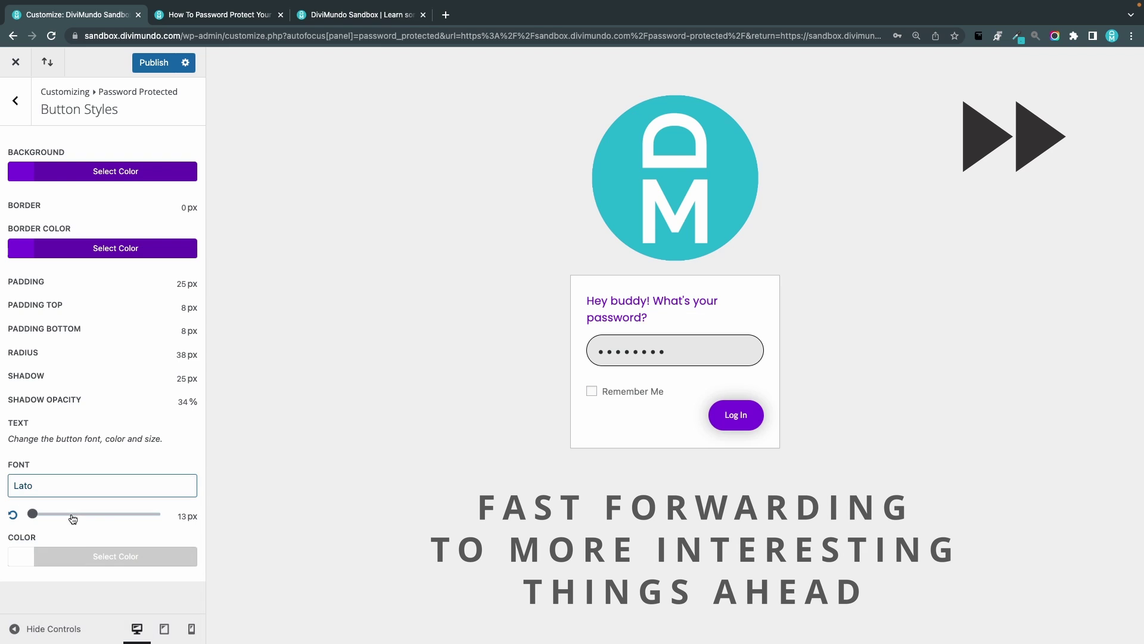
drag(33, 514, 46, 514)
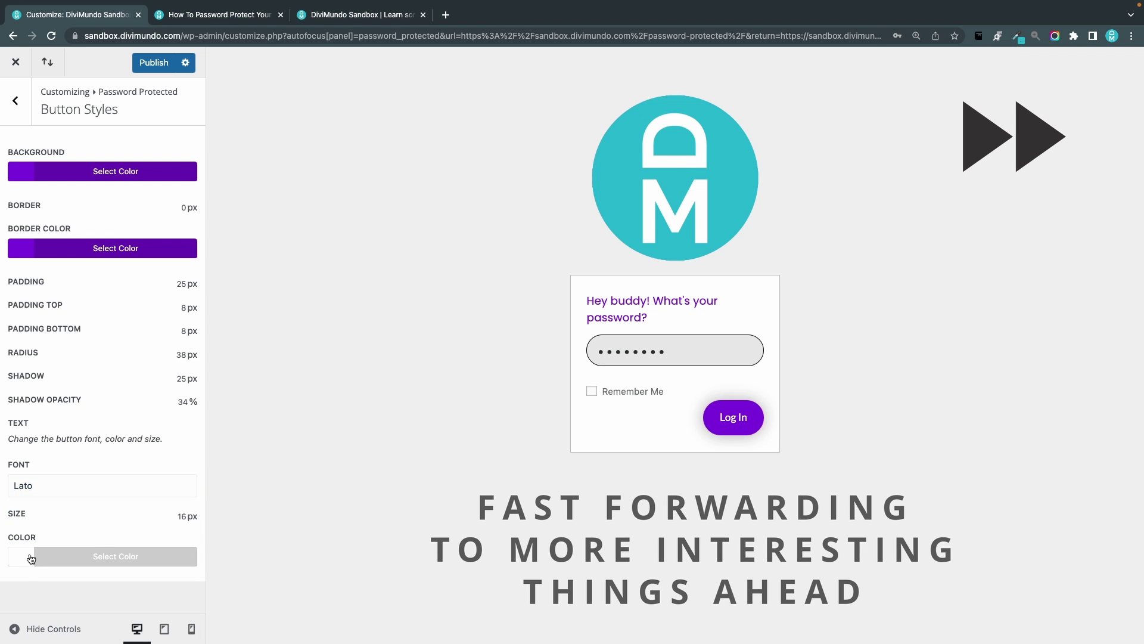
scroll(98, 582, down, 3)
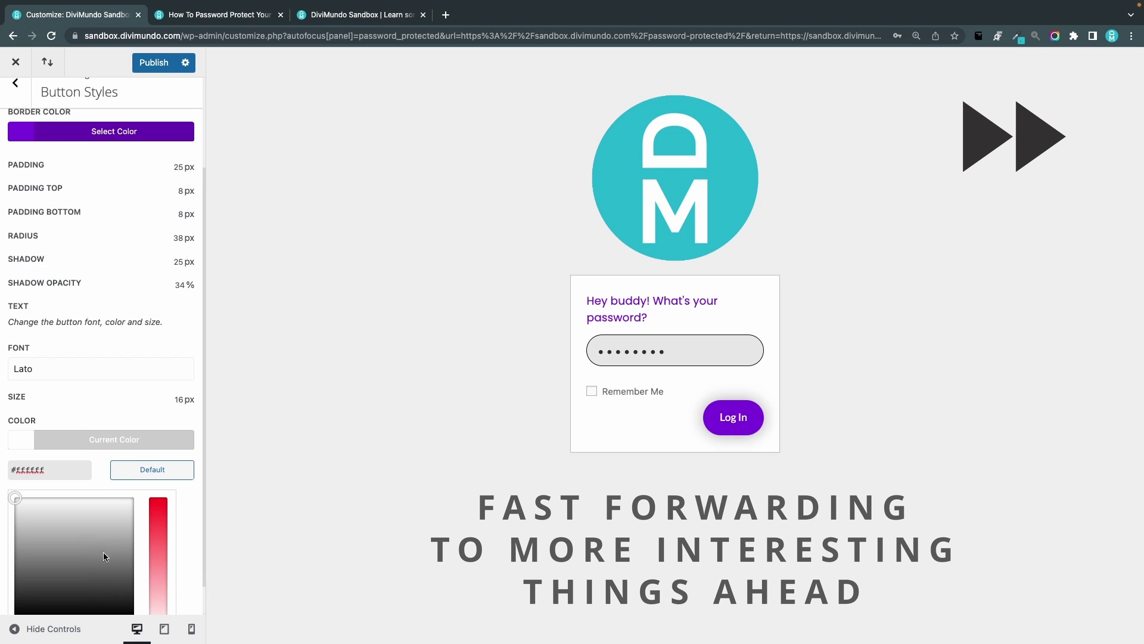
click(15, 493)
scroll(46, 447, up, 5)
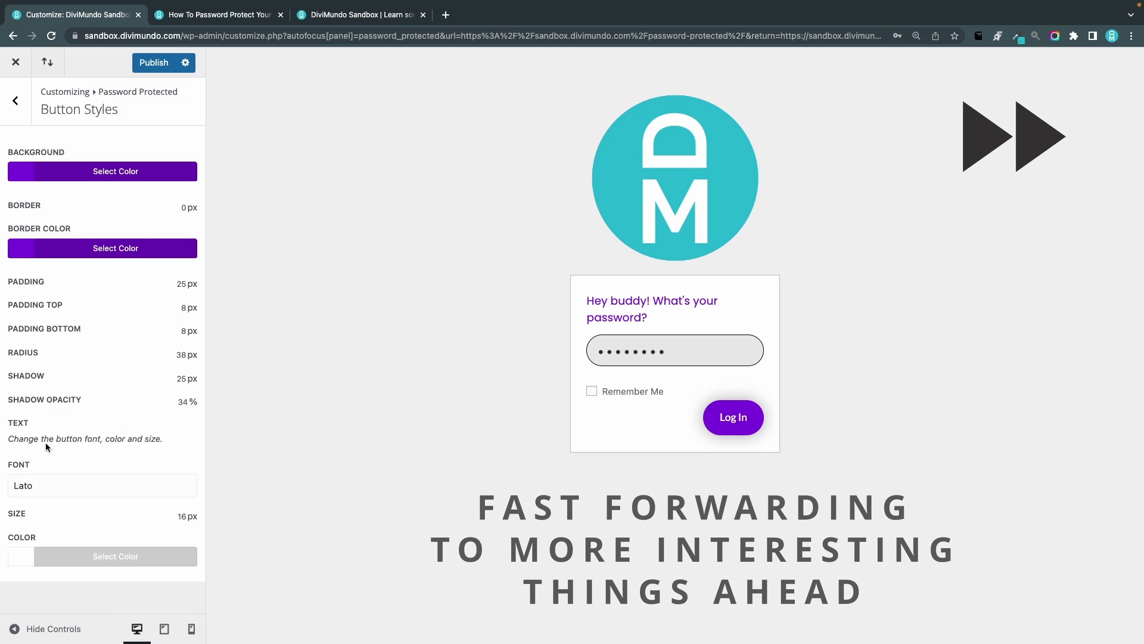
click(15, 101)
- Give the Remember Me checkbox a black border, 30 px radius and blue fill
click(72, 264)
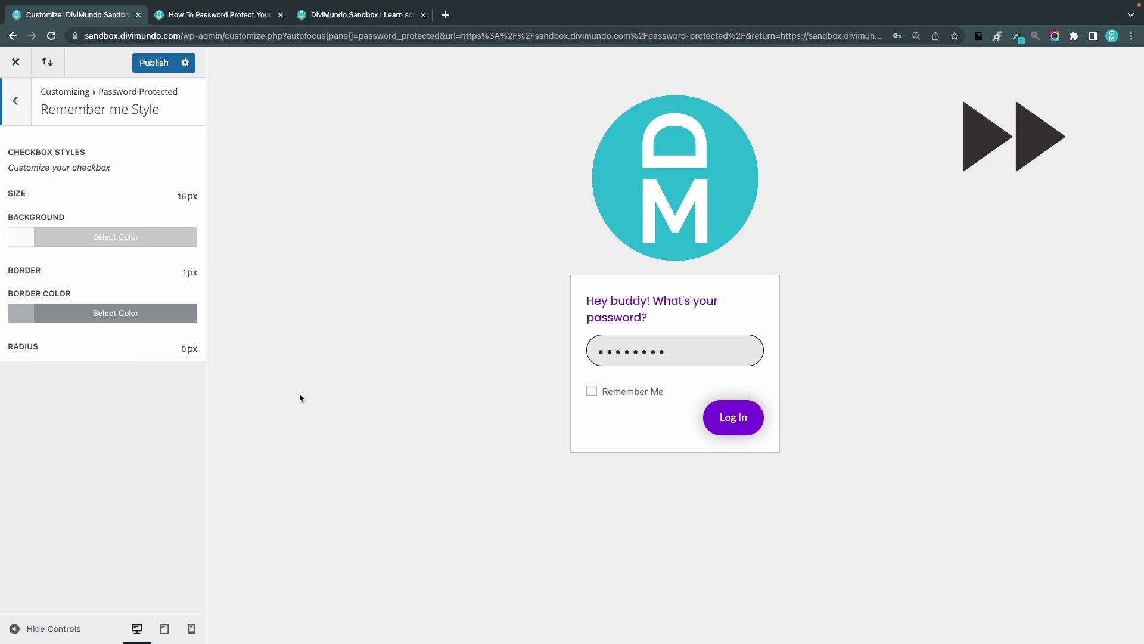
click(94, 315)
click(21, 499)
click(38, 532)
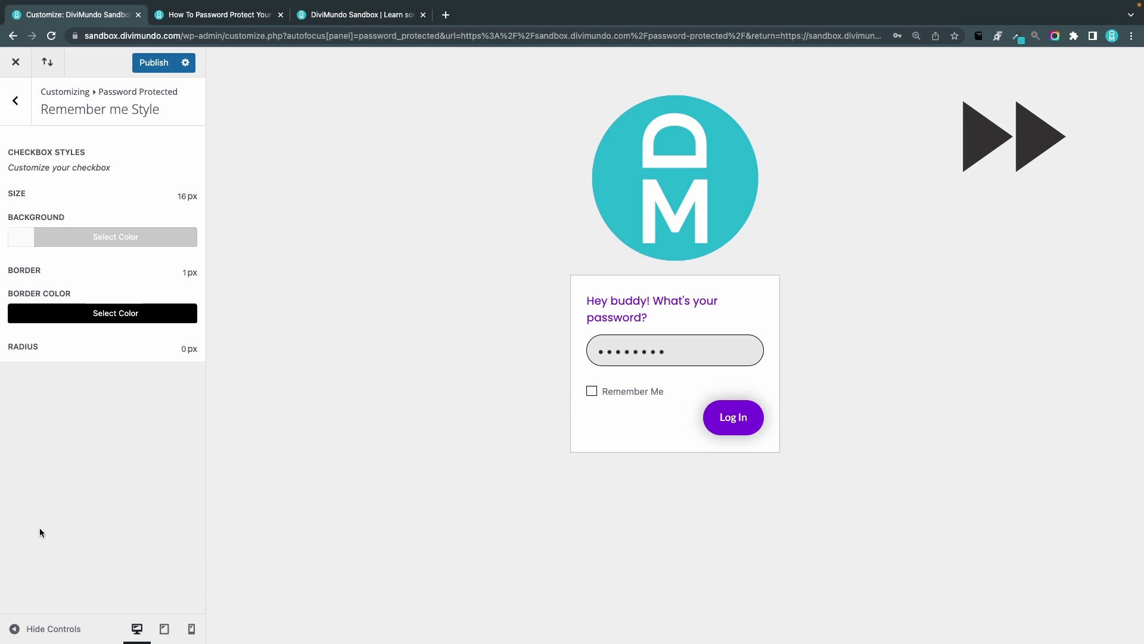
drag(33, 347, 153, 347)
click(26, 238)
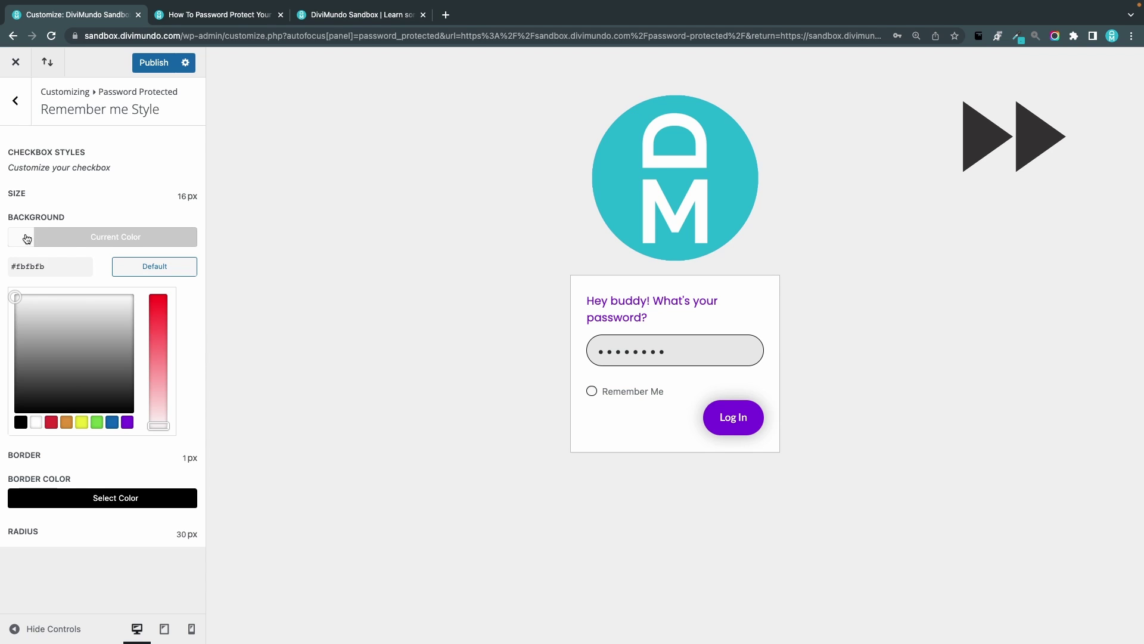
click(112, 423)
click(15, 100)
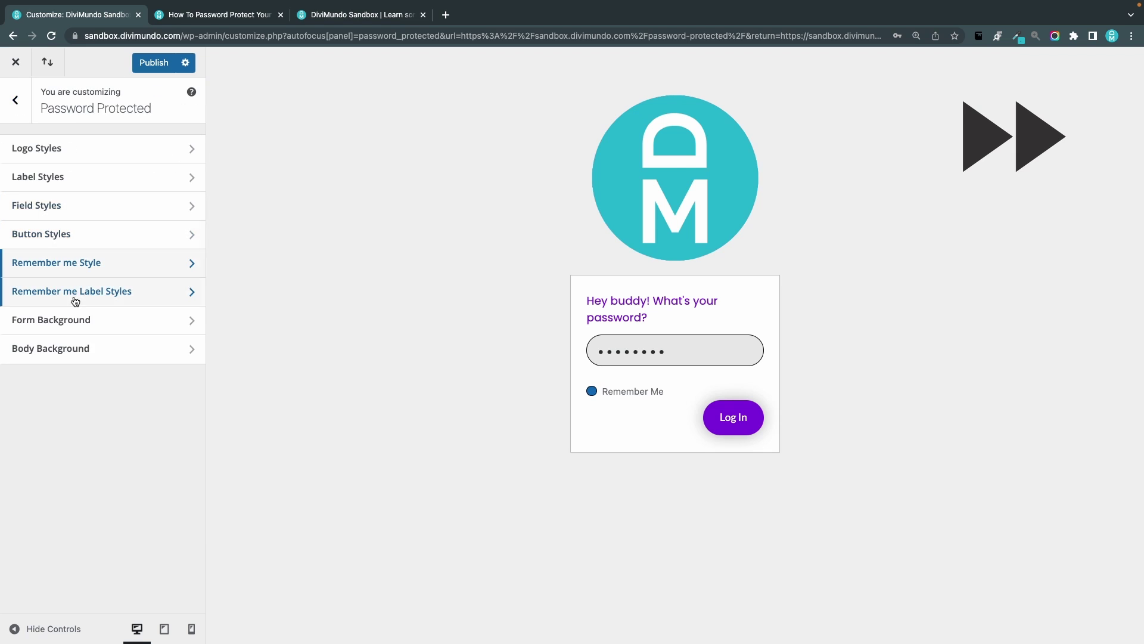
click(75, 299)
click(36, 171)
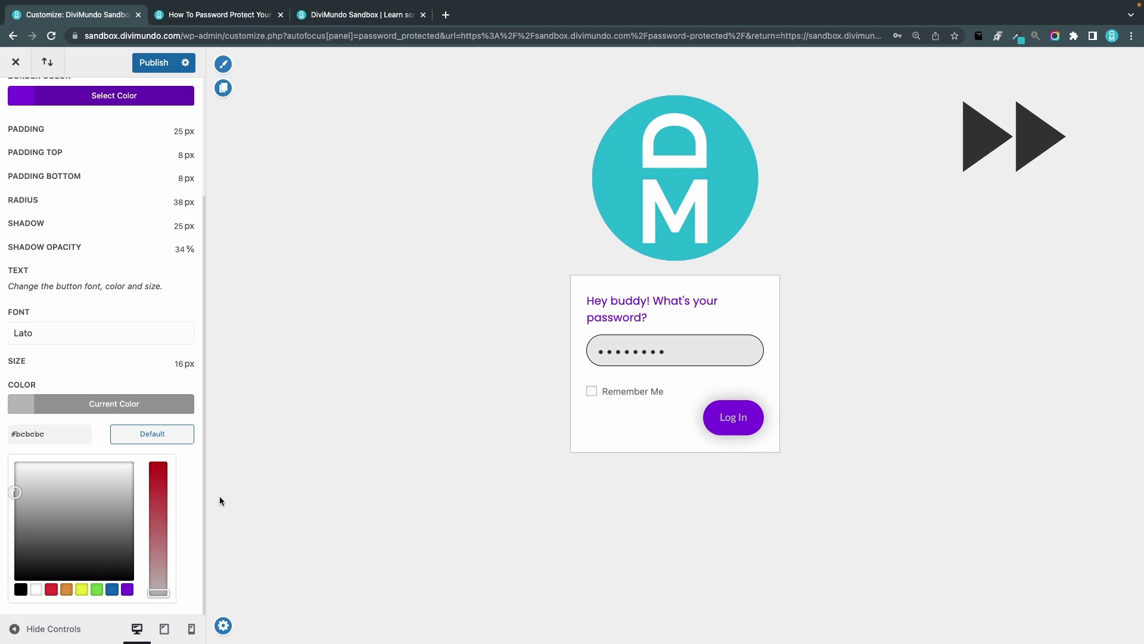
click(15, 100)
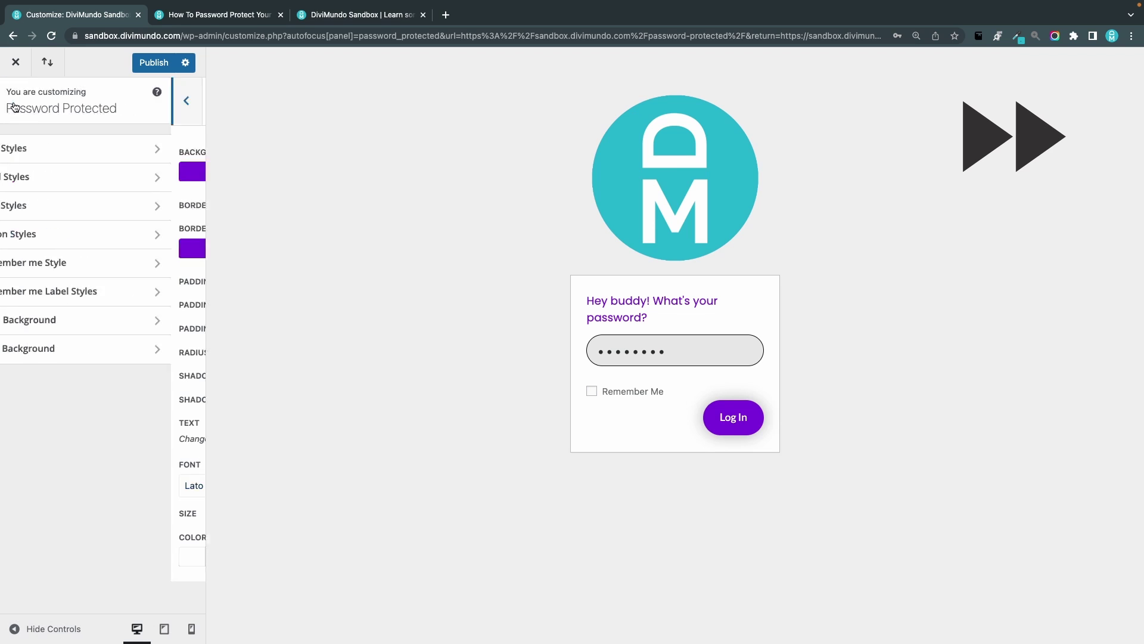
- Reapply the checkbox's black border, 30 px round corners and blue fill
click(69, 264)
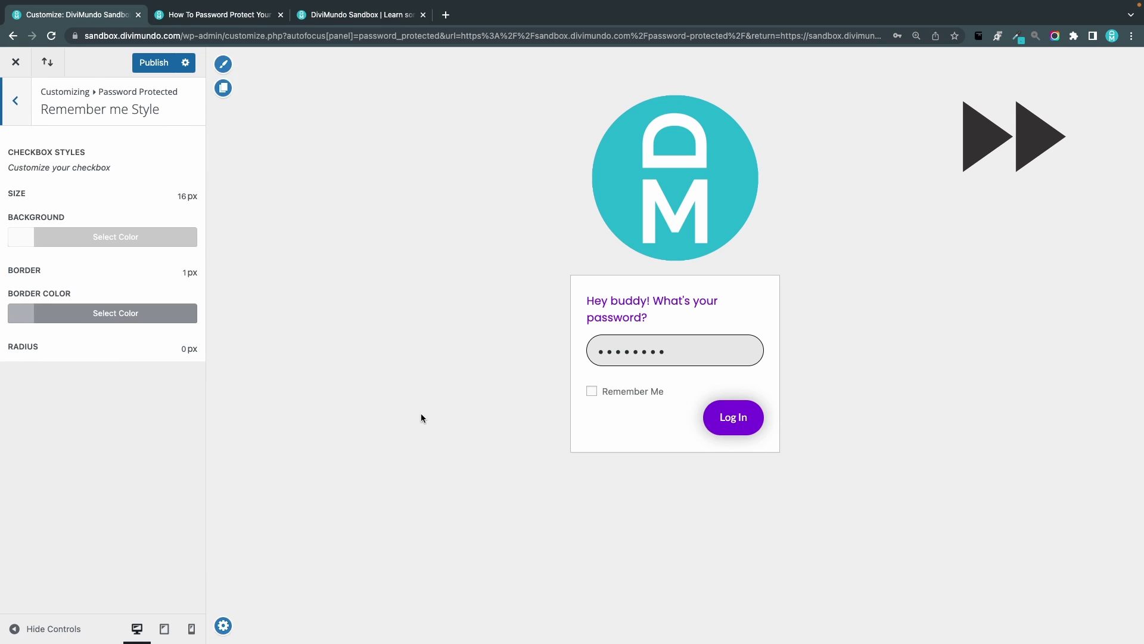
click(111, 313)
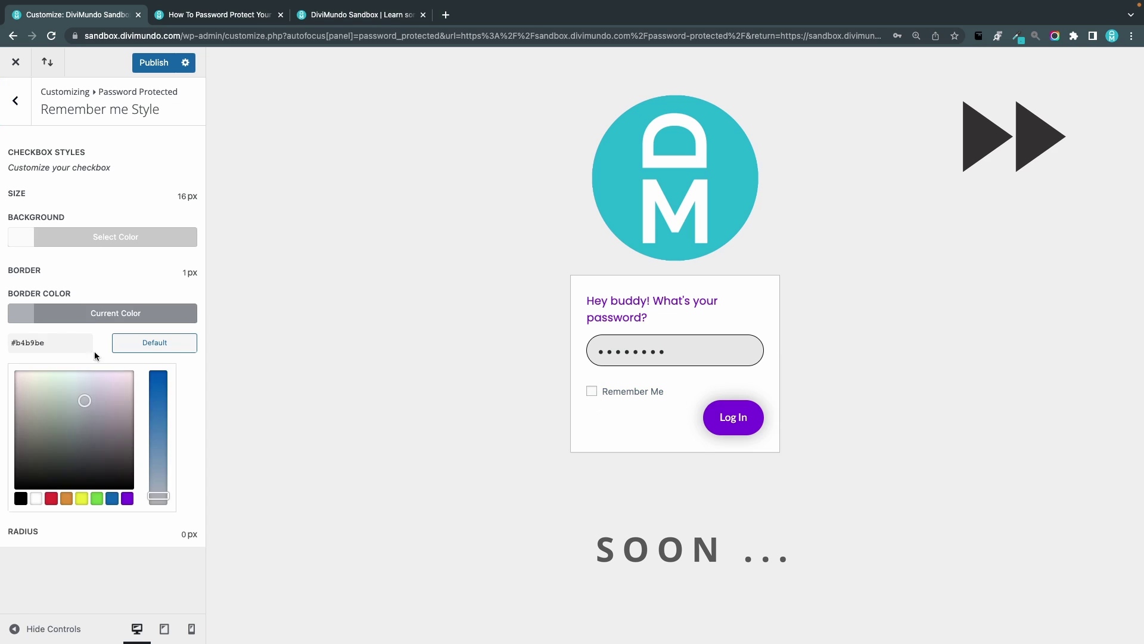
click(22, 501)
click(38, 524)
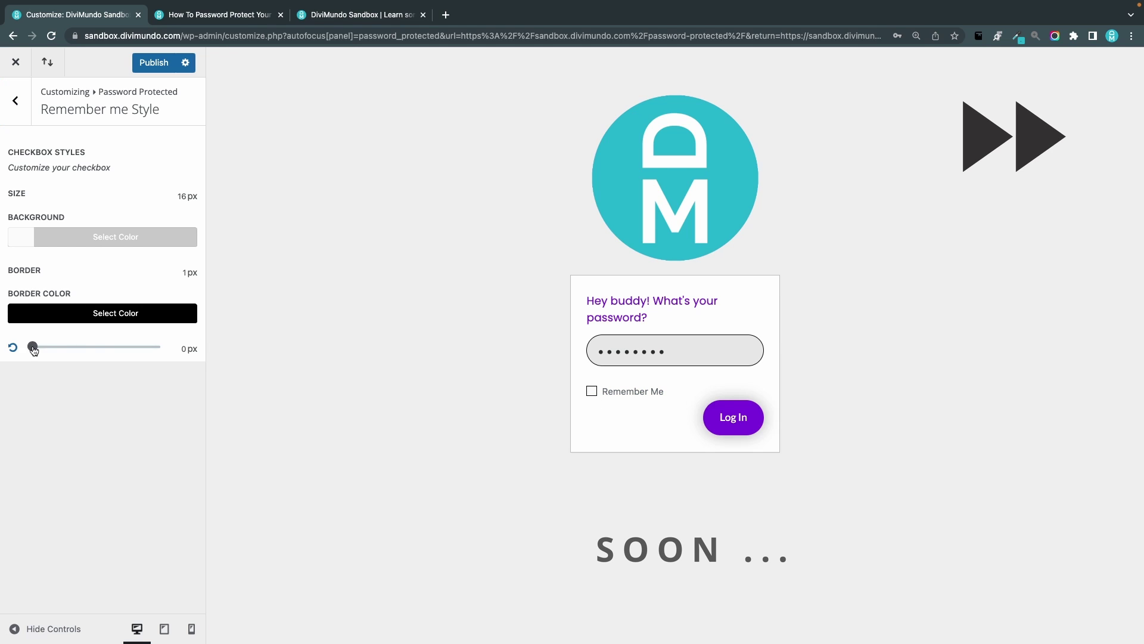
drag(30, 346, 196, 345)
click(52, 241)
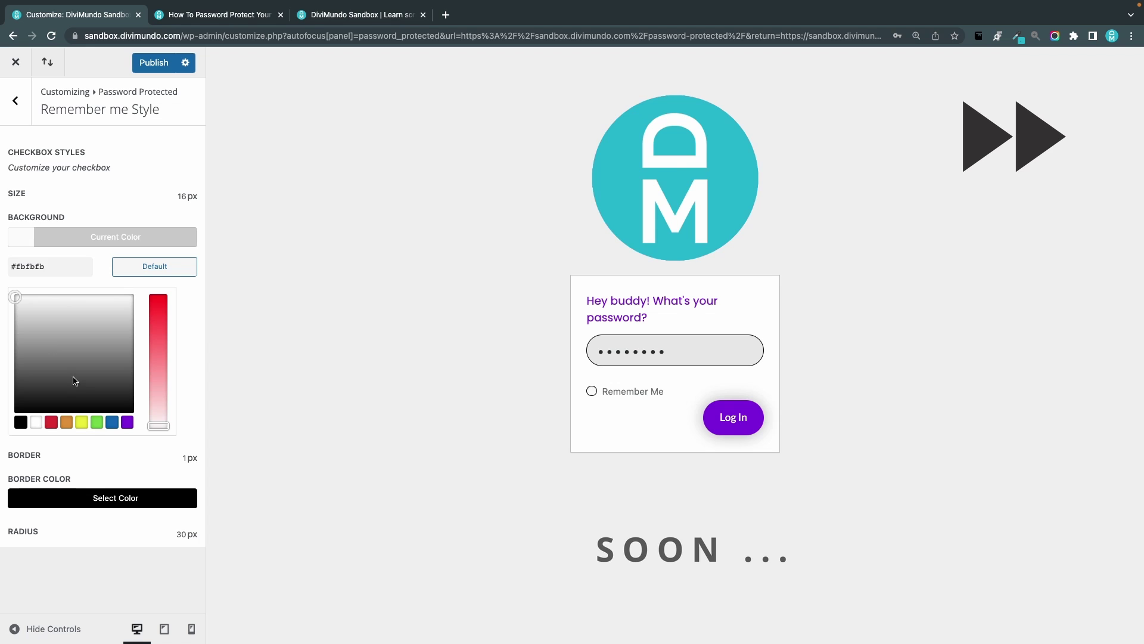
click(112, 422)
click(15, 100)
- Style the Remember Me label in blue Poppins at 16 px
click(74, 298)
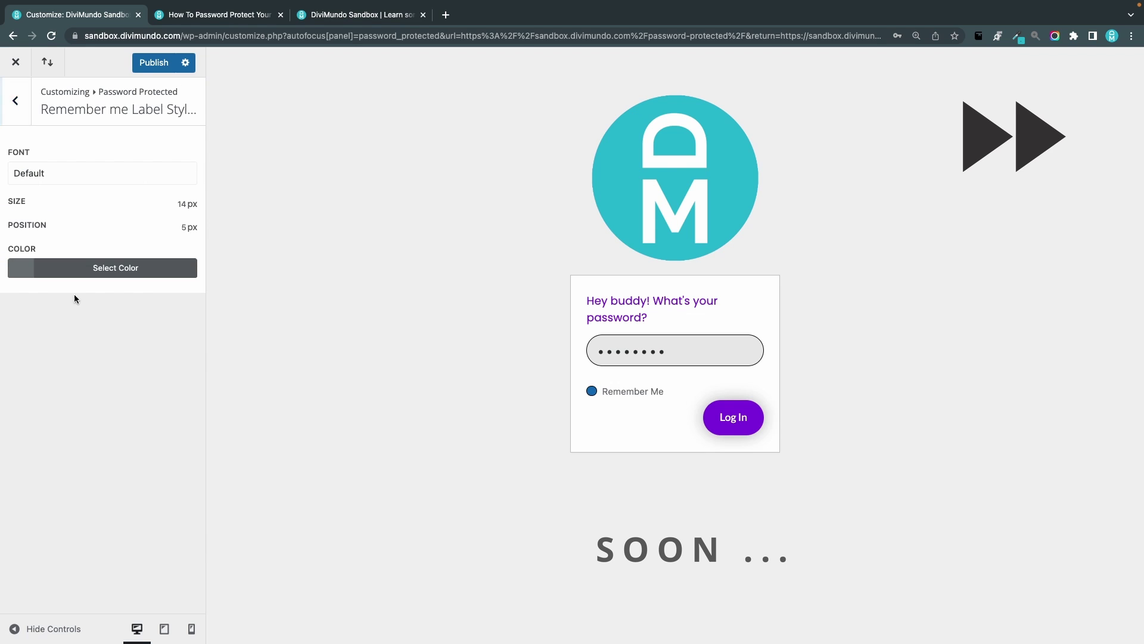
click(37, 173)
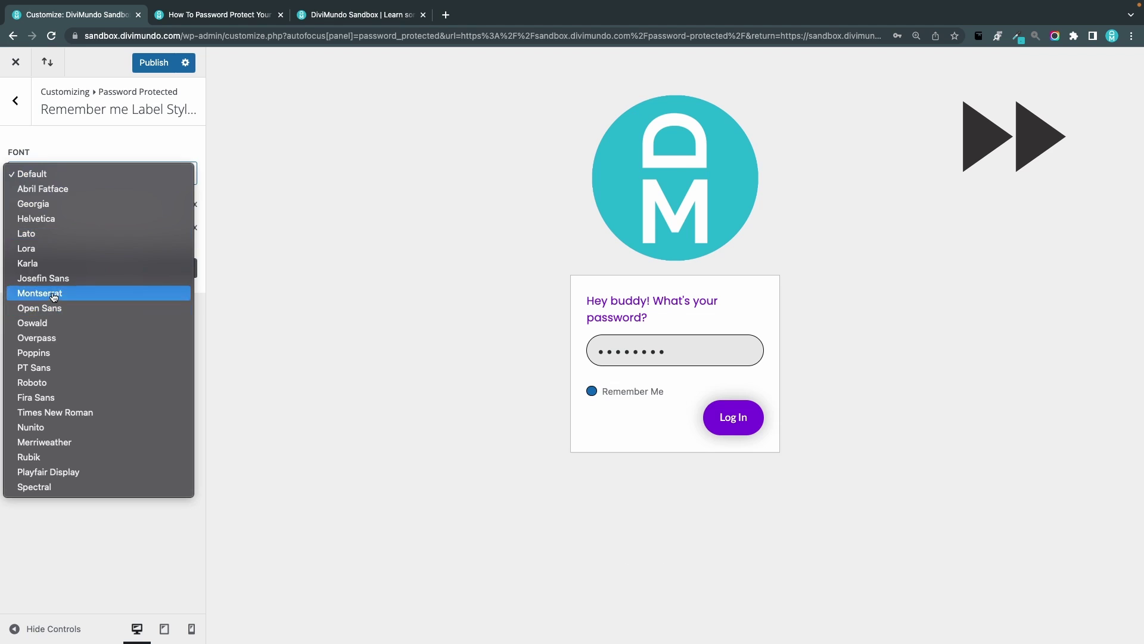
click(41, 352)
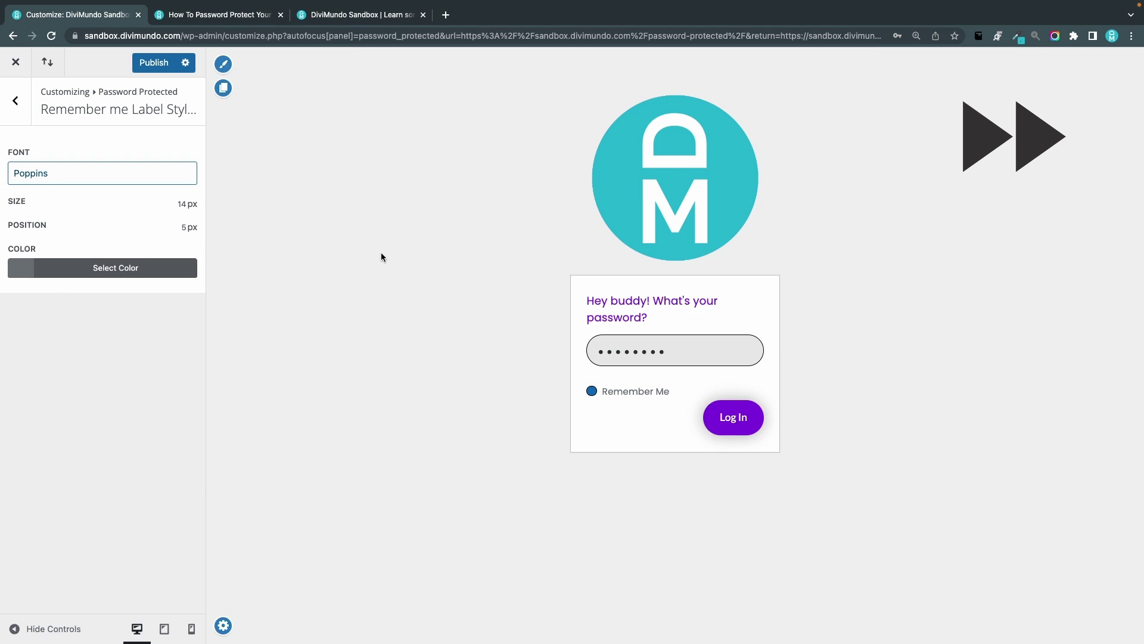
drag(88, 200, 94, 201)
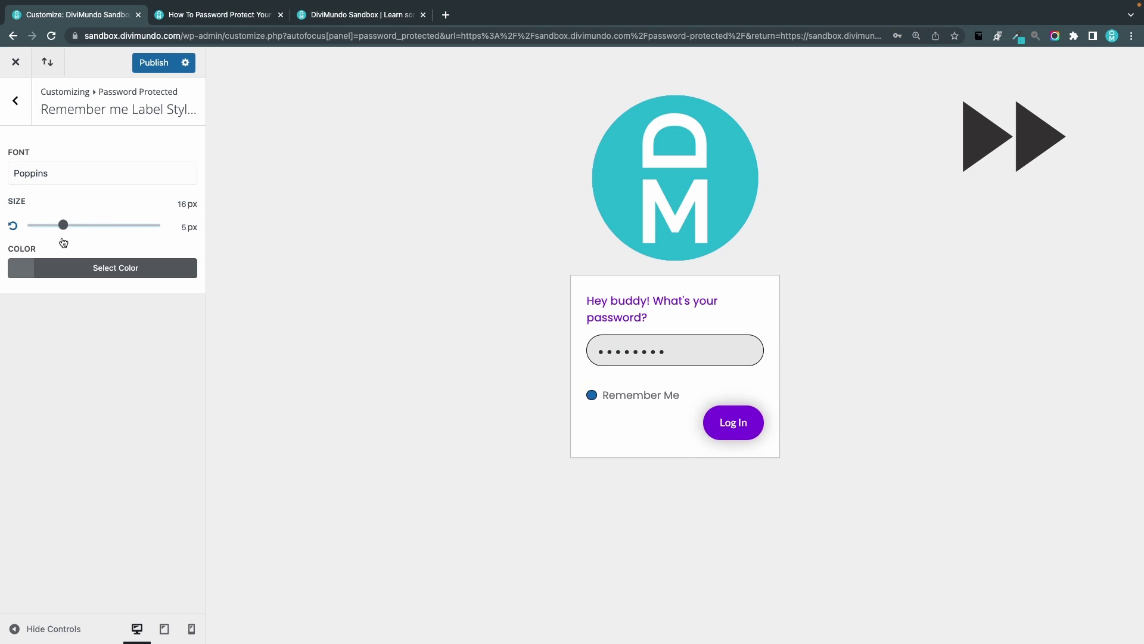
click(67, 267)
click(117, 456)
click(15, 100)
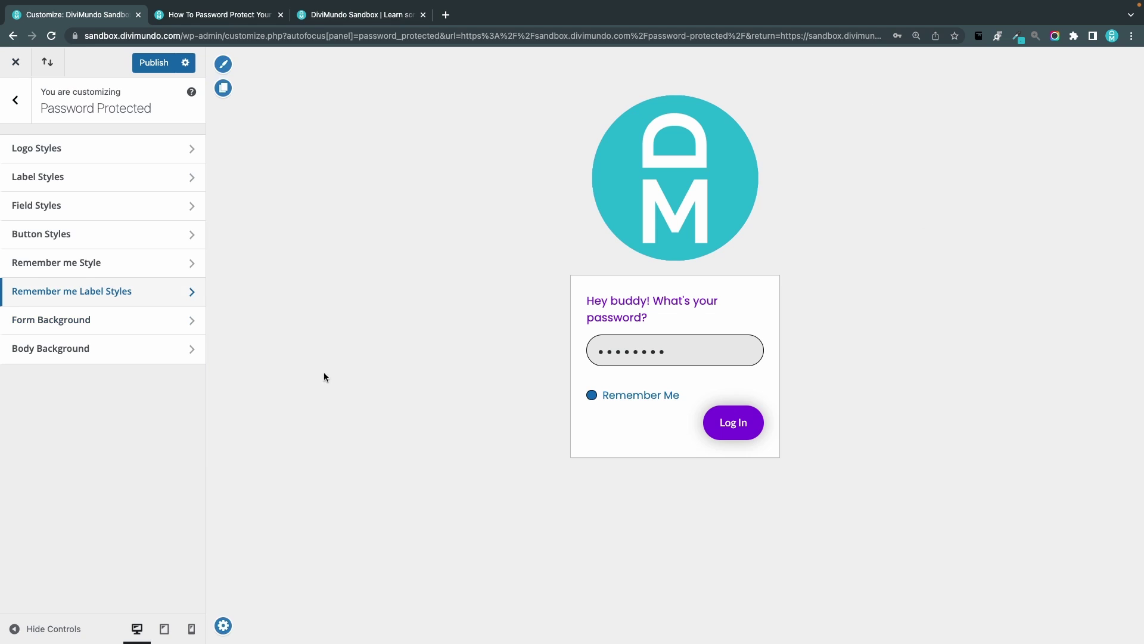
- Try a grey form background and round the form's corners to 30 px
click(80, 321)
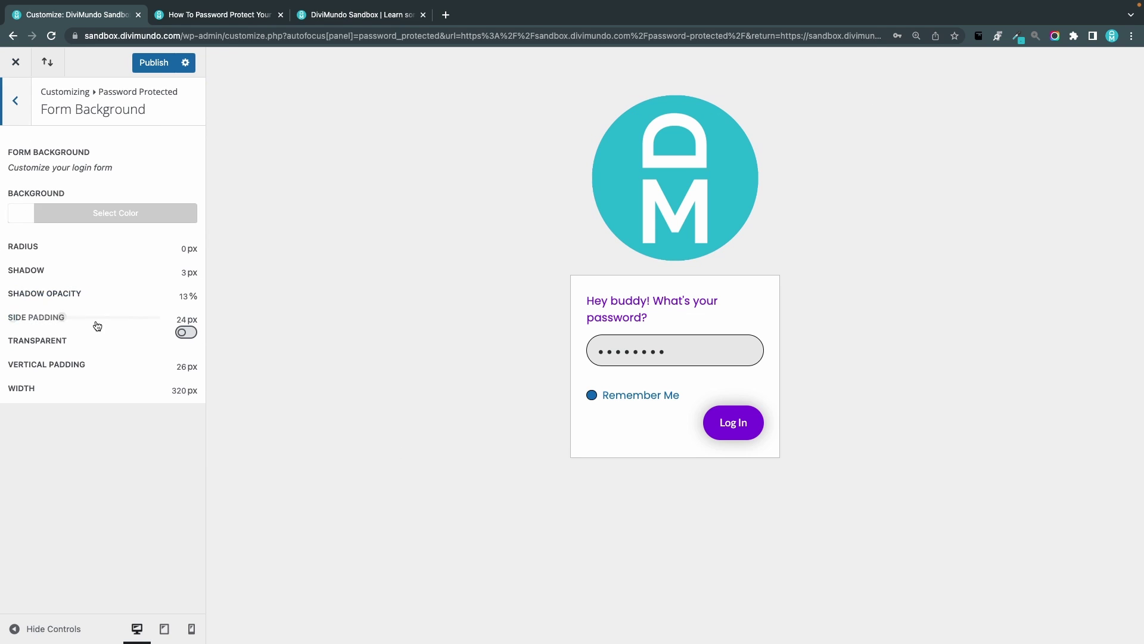
click(27, 215)
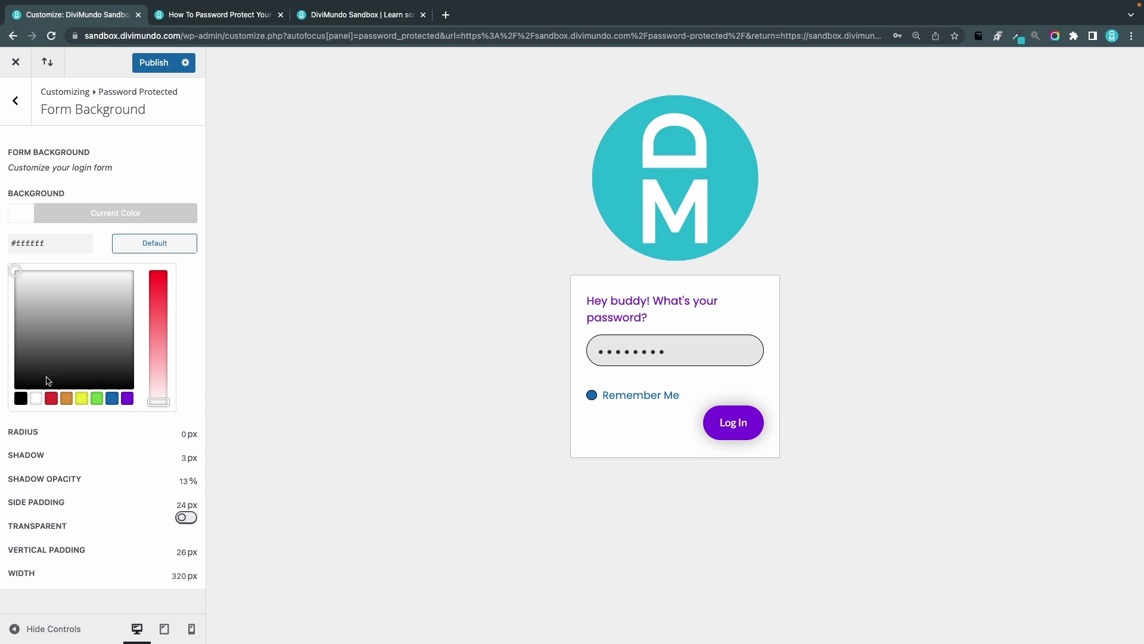
drag(24, 328, 12, 327)
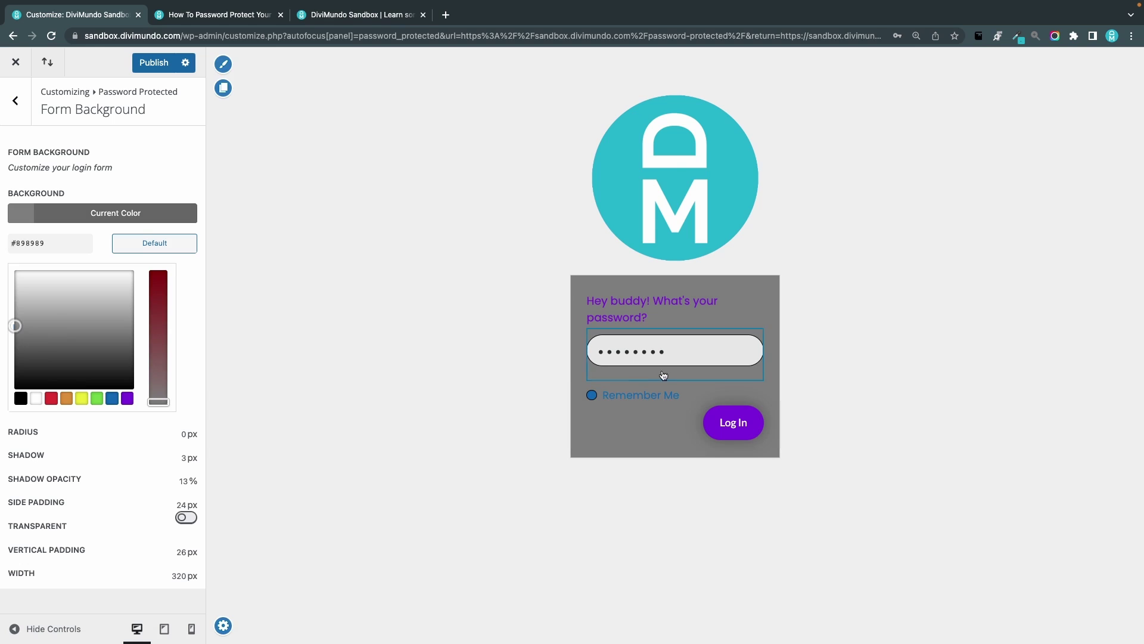
click(45, 425)
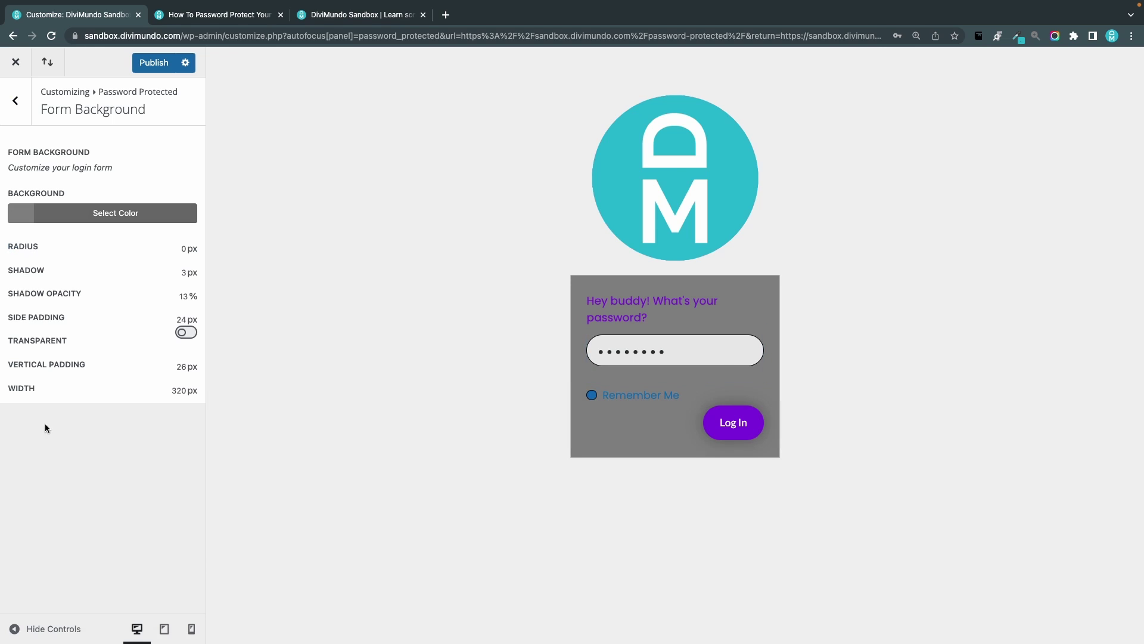
click(51, 248)
drag(49, 251, 400, 269)
drag(219, 247, 115, 266)
- Give the form a 51 px shadow at 53% opacity and 38 px side padding
click(103, 270)
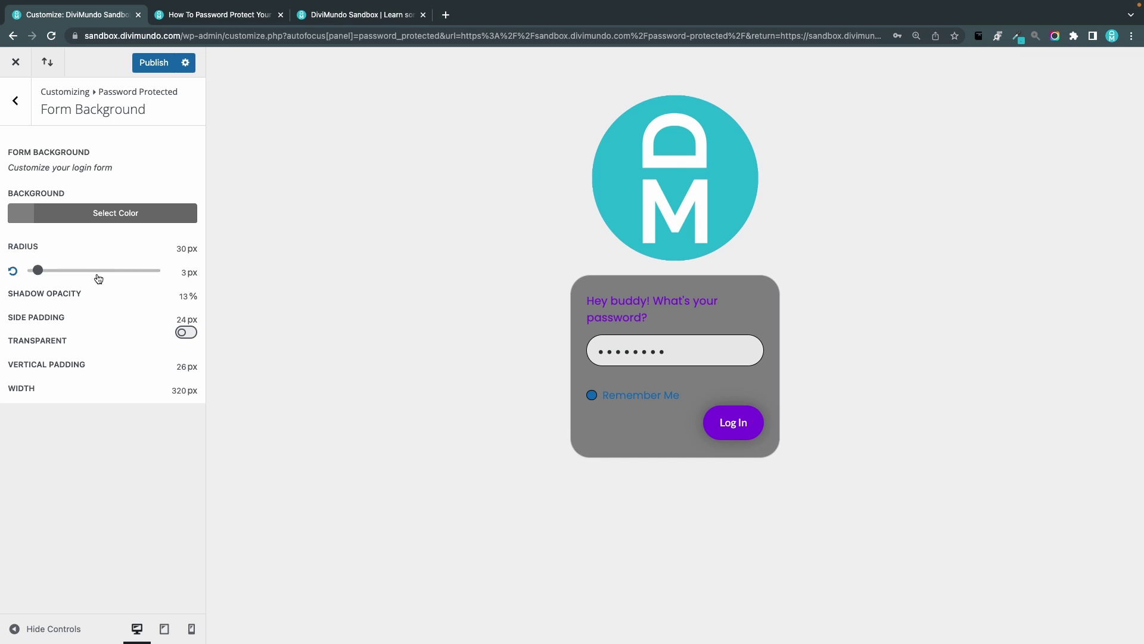
click(40, 271)
drag(40, 271, 78, 321)
click(100, 298)
click(94, 318)
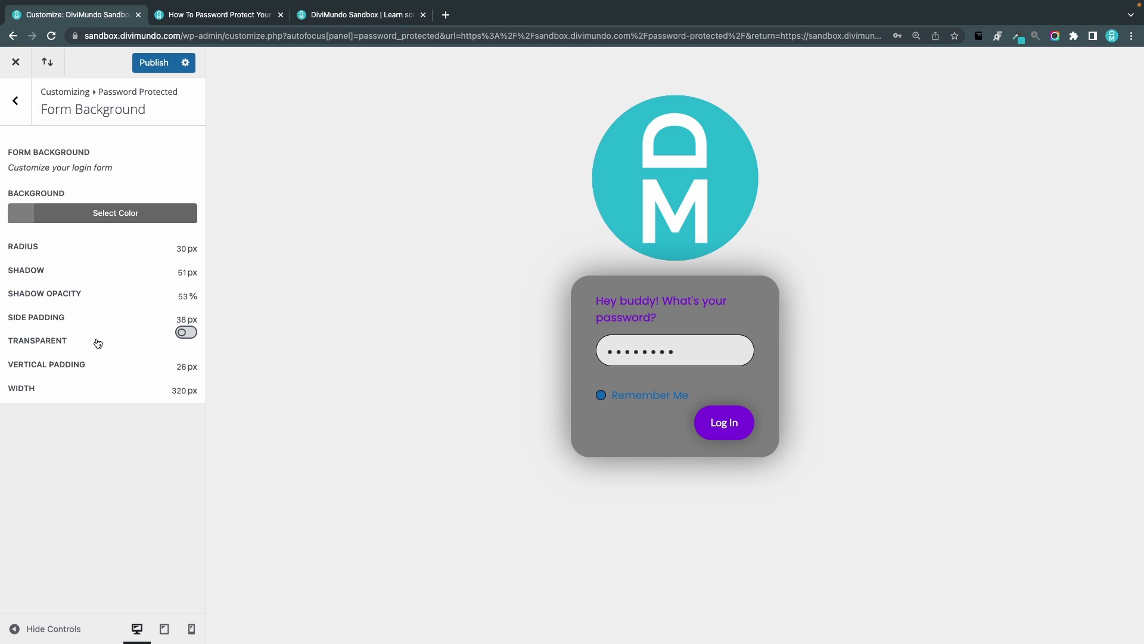
- Keep the form background solid, set vertical padding to 52 px and width to 502 px
click(98, 343)
click(98, 344)
click(97, 343)
click(98, 344)
mouse_move(101, 365)
drag(65, 366, 97, 365)
mouse_move(85, 378)
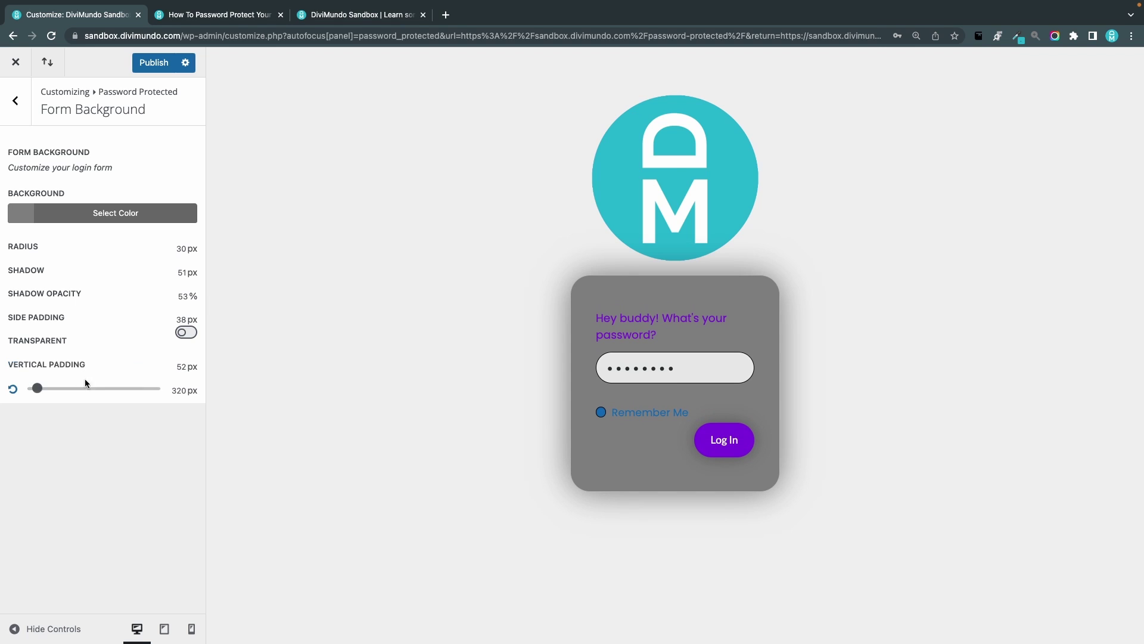
drag(36, 389, 82, 389)
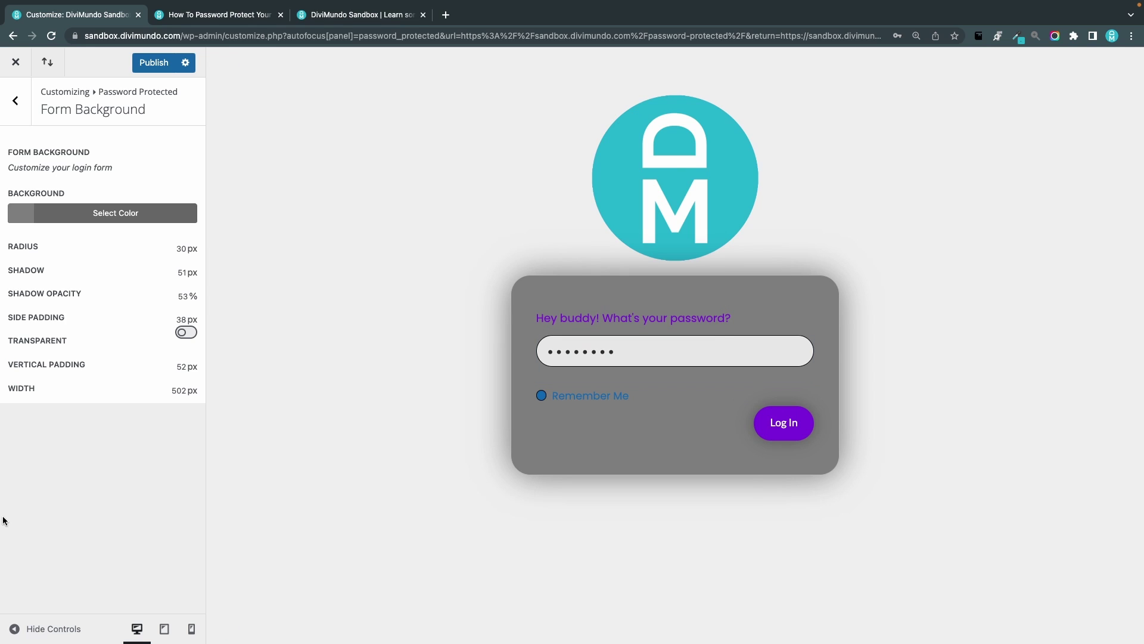
- Change the form background colour to white
click(111, 218)
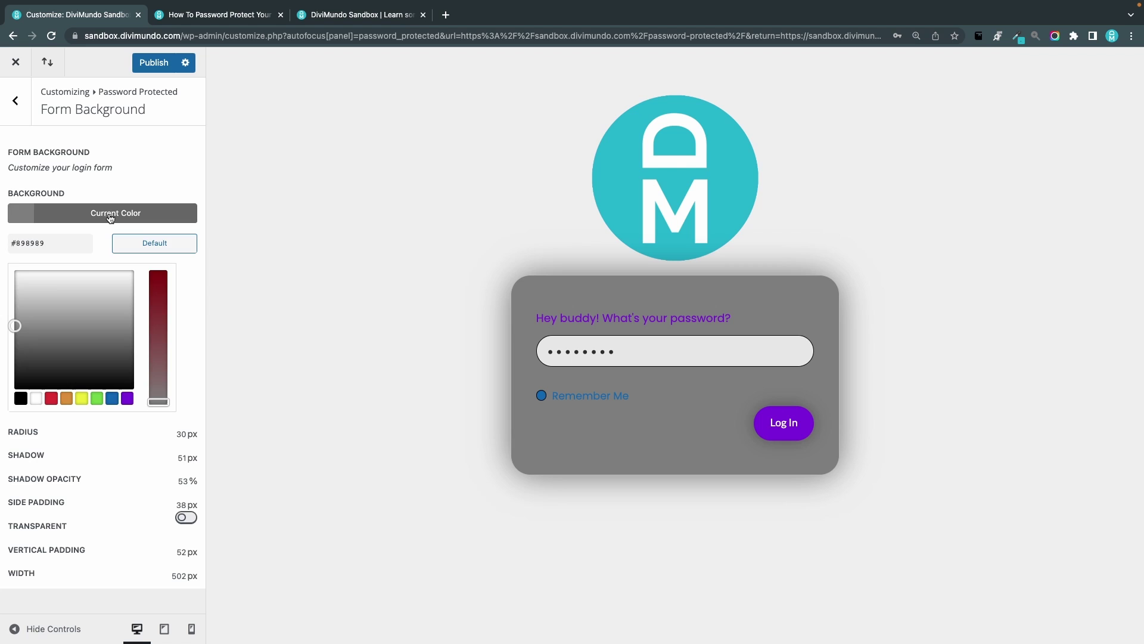
drag(18, 322, 1, 249)
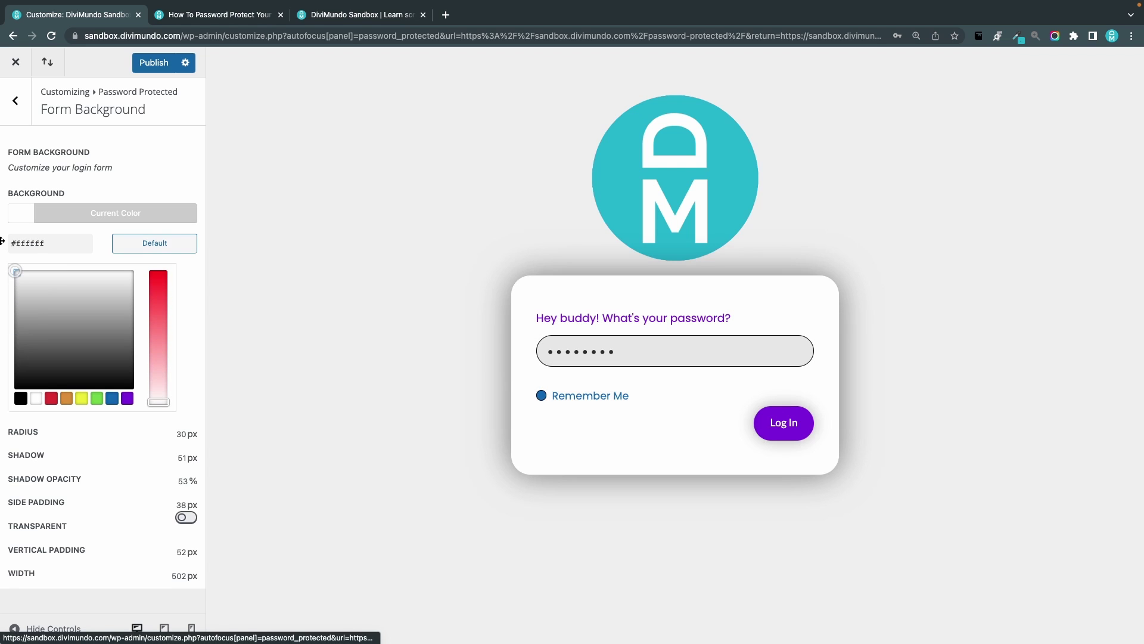
click(2, 249)
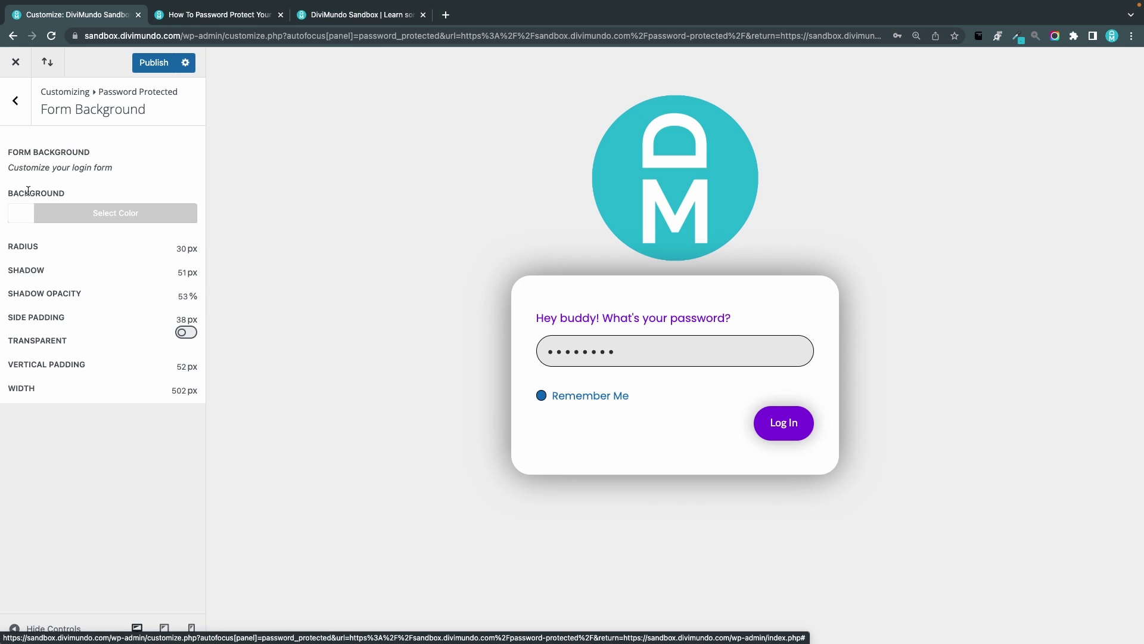
- Try the reflecting glass building photo from the media library as background, then remove it
click(11, 118)
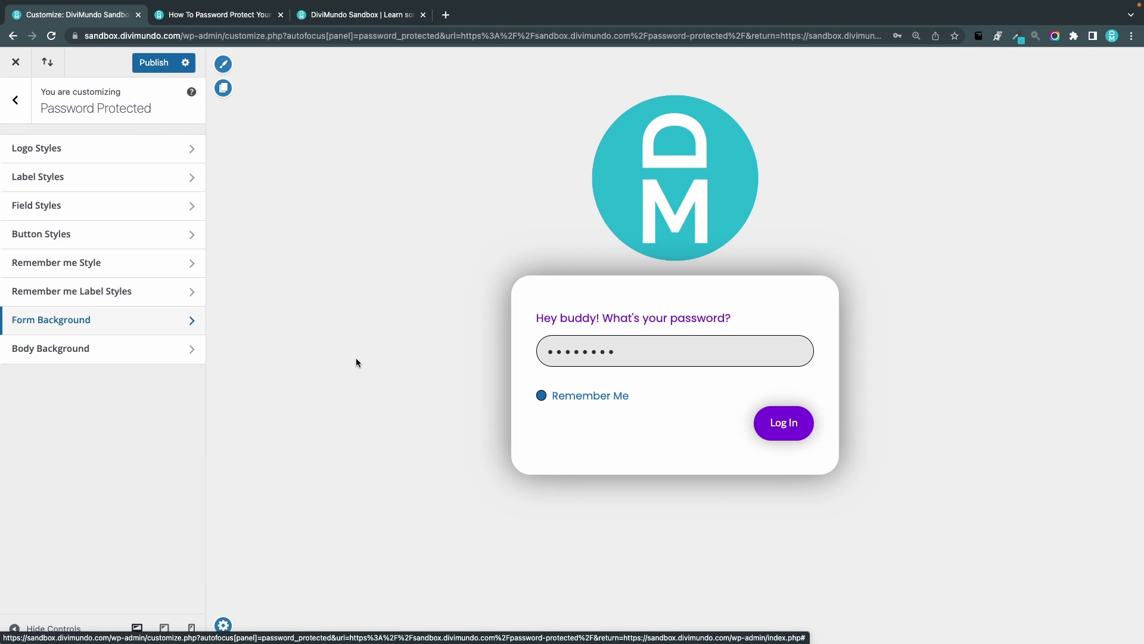
click(137, 350)
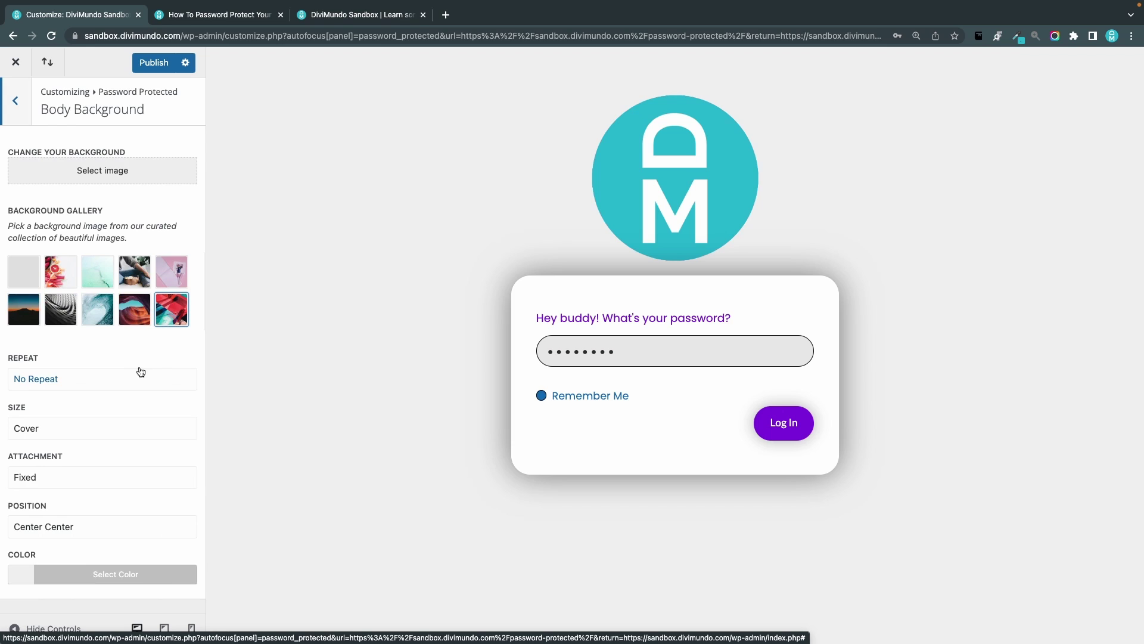
click(125, 172)
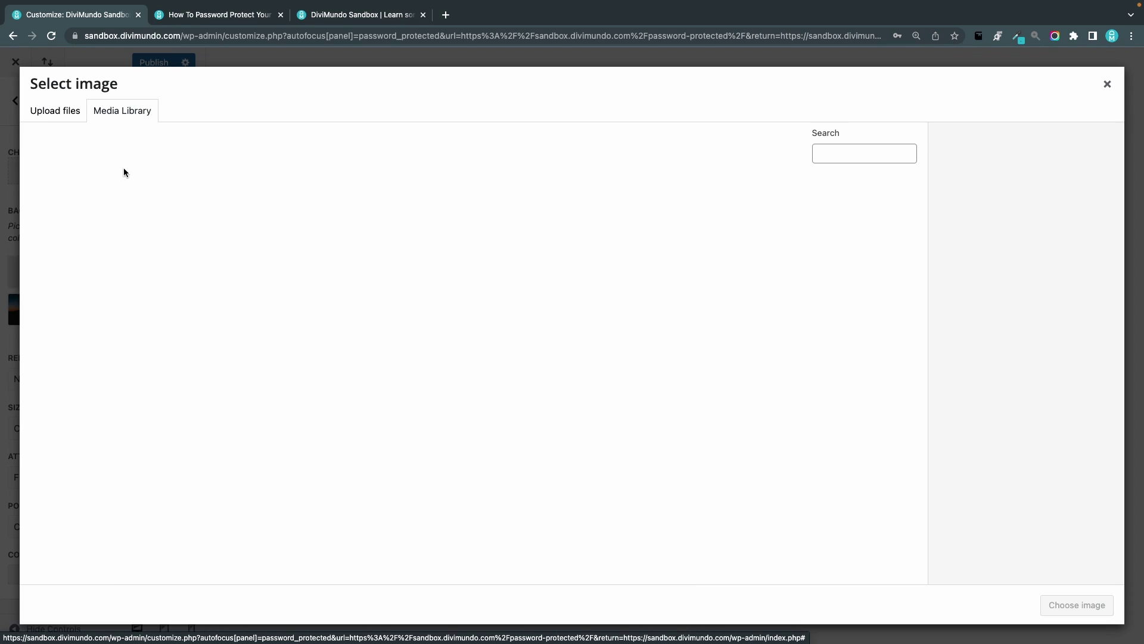
scroll(441, 477, down, 1)
scroll(441, 477, down, 1)
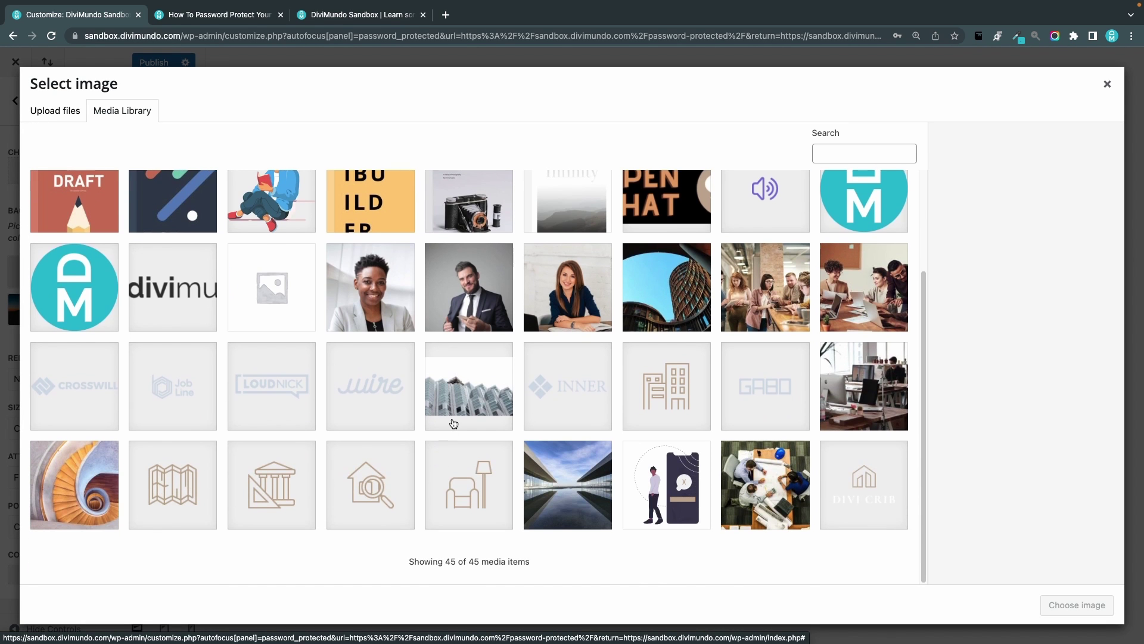
click(578, 498)
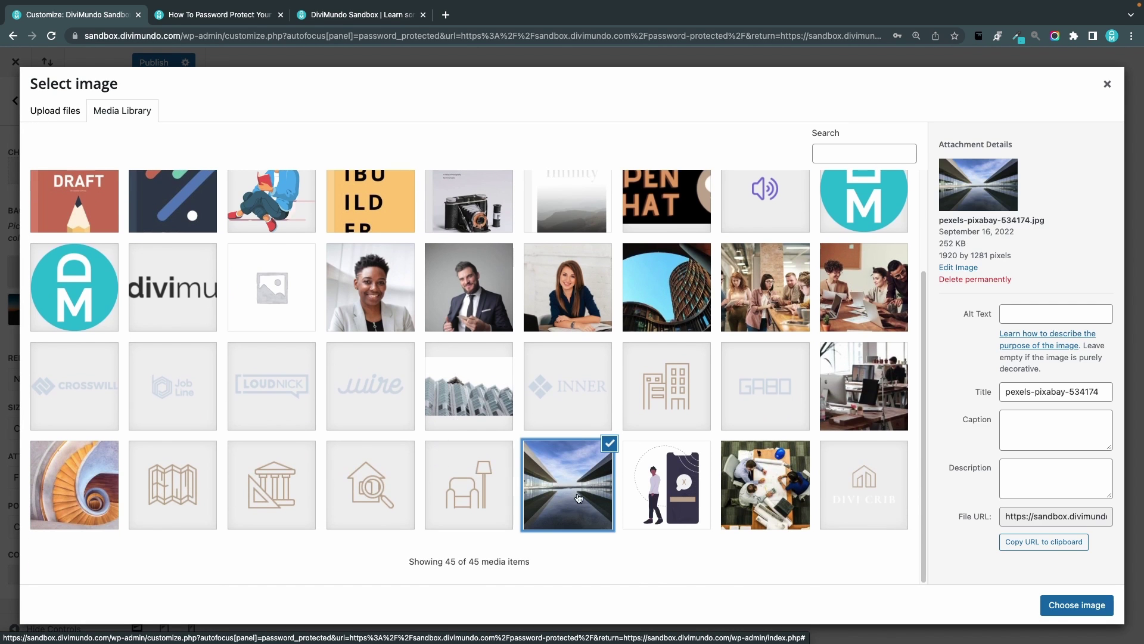
click(1055, 606)
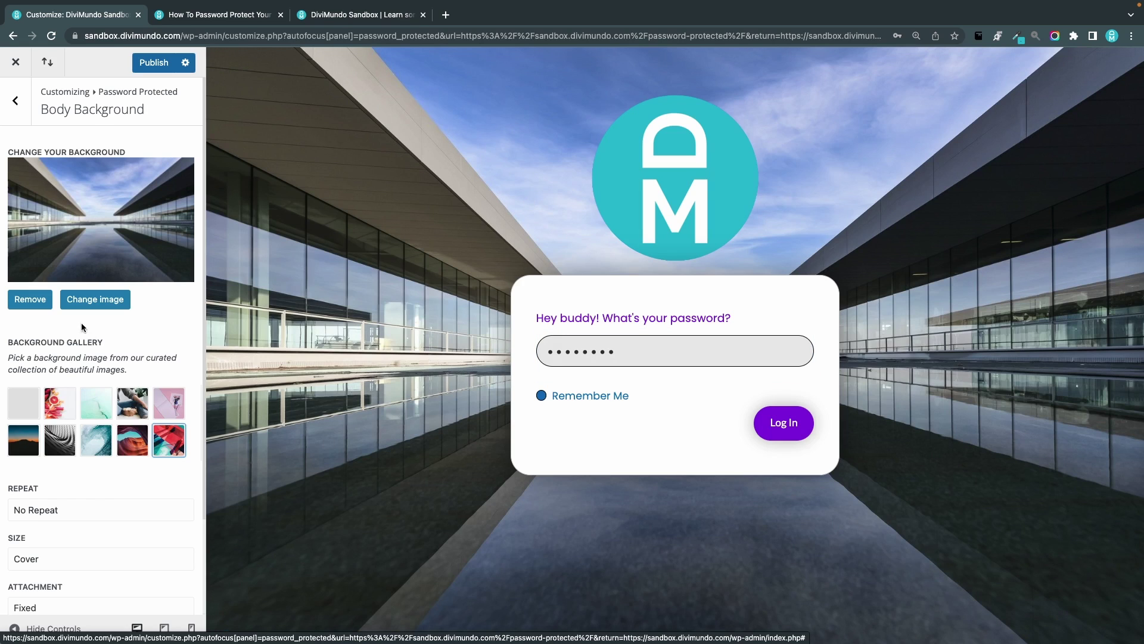
click(36, 300)
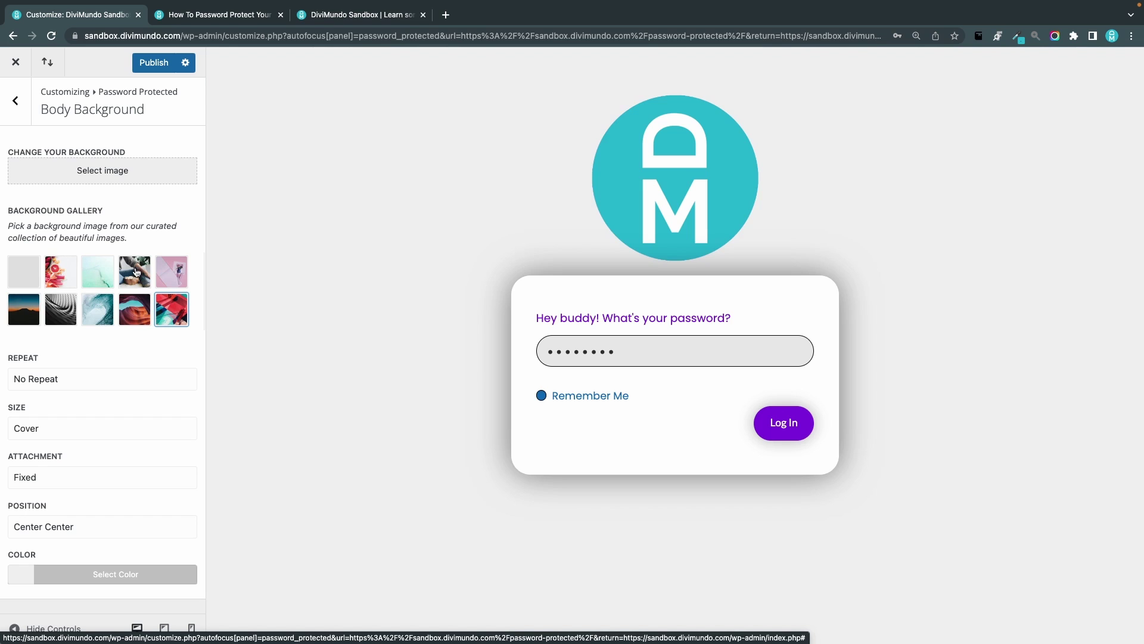
- Try the pink flowers, sweater and jeans, and plain grey gallery backgrounds with No Repeat
click(160, 273)
click(124, 269)
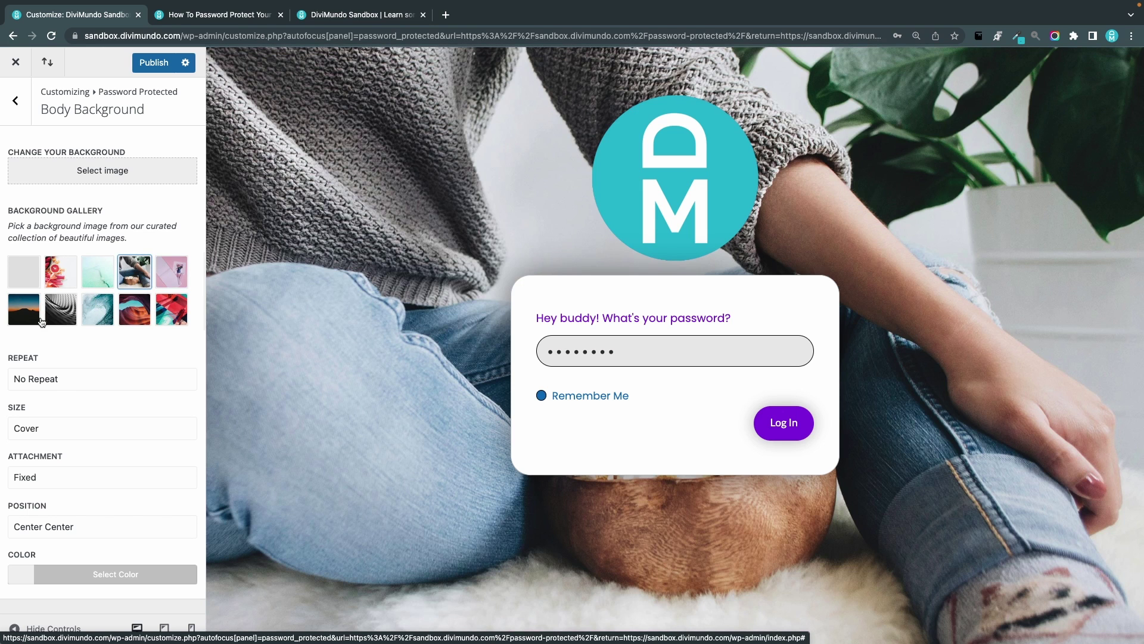
click(53, 381)
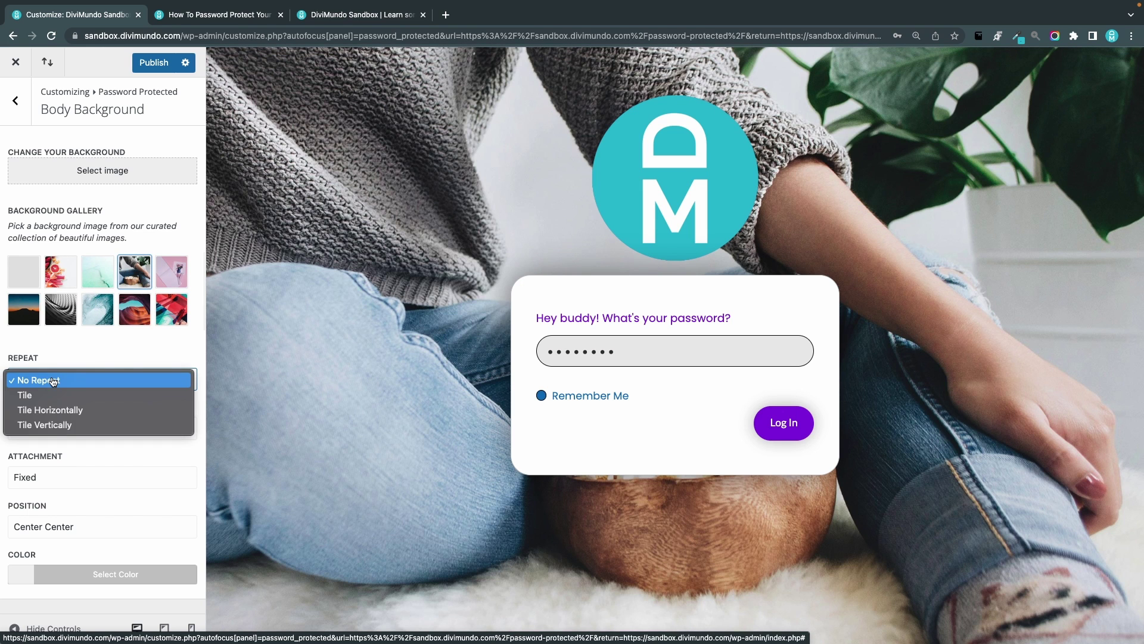
click(53, 380)
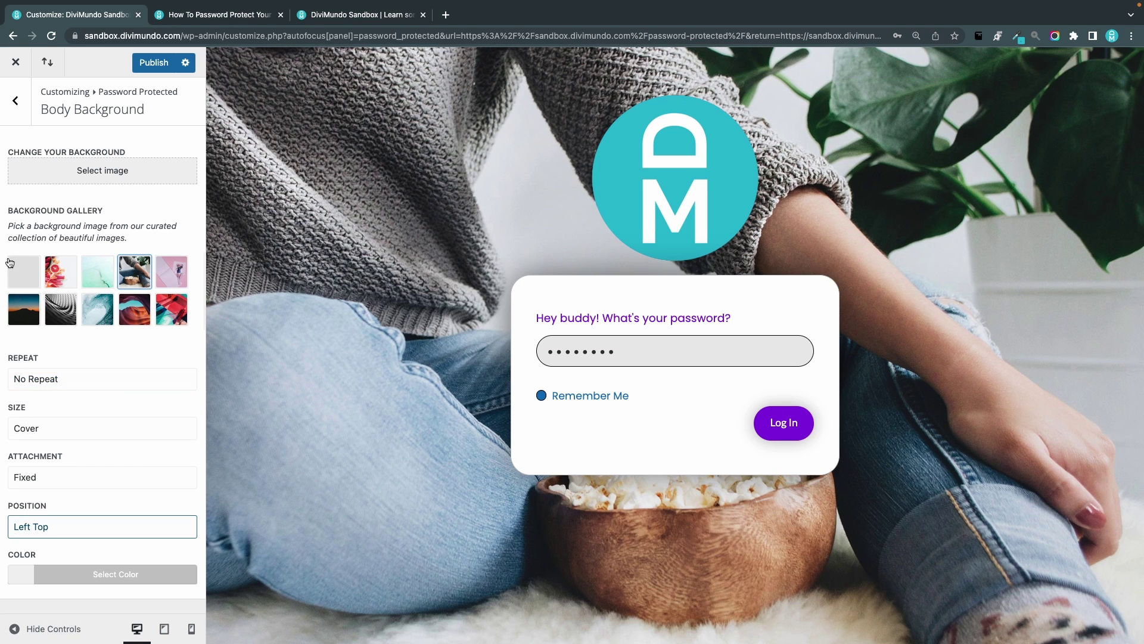
click(12, 269)
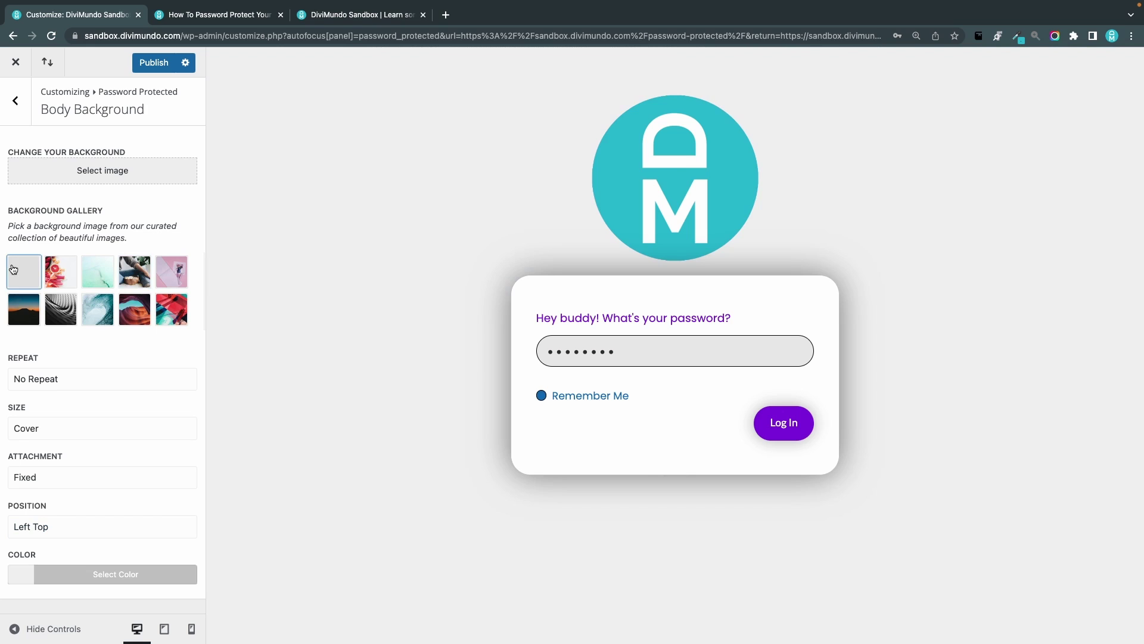
- Try purple, blue, green and white colours, then choose the black-and-white wavy gallery image
click(20, 581)
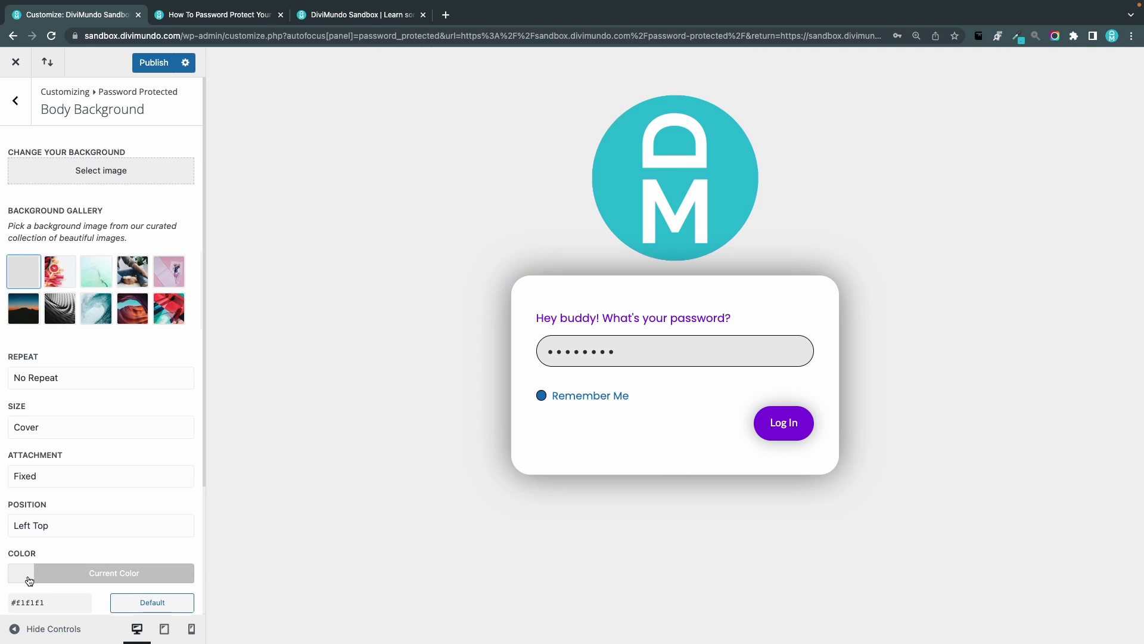
scroll(31, 577, down, 3)
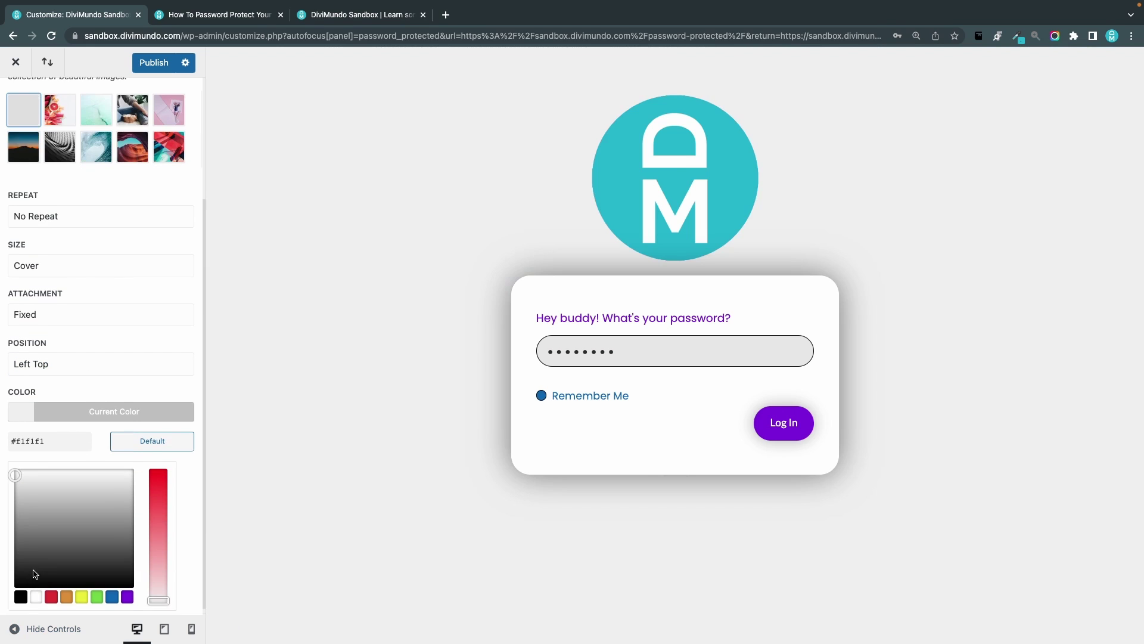
click(129, 597)
click(112, 596)
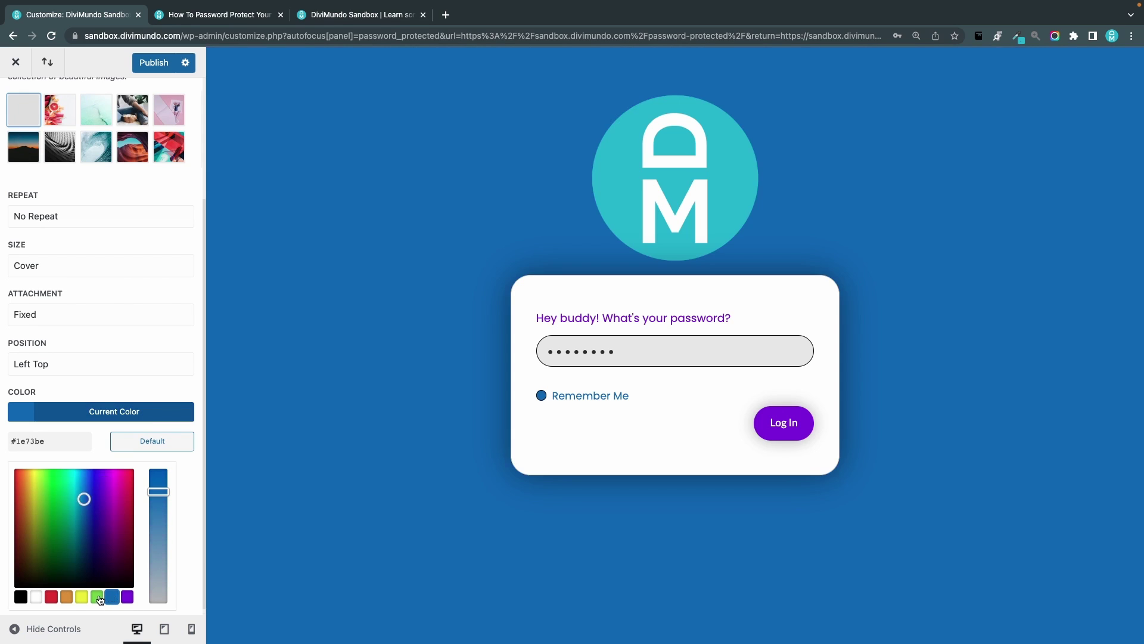
click(96, 596)
triple_click(30, 438)
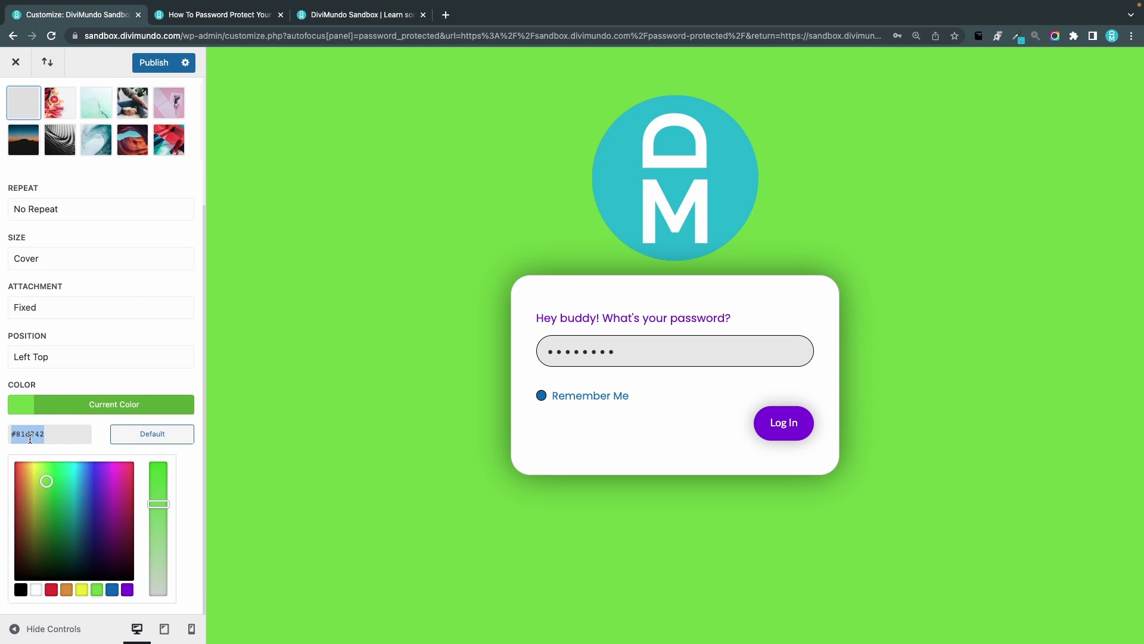
click(36, 591)
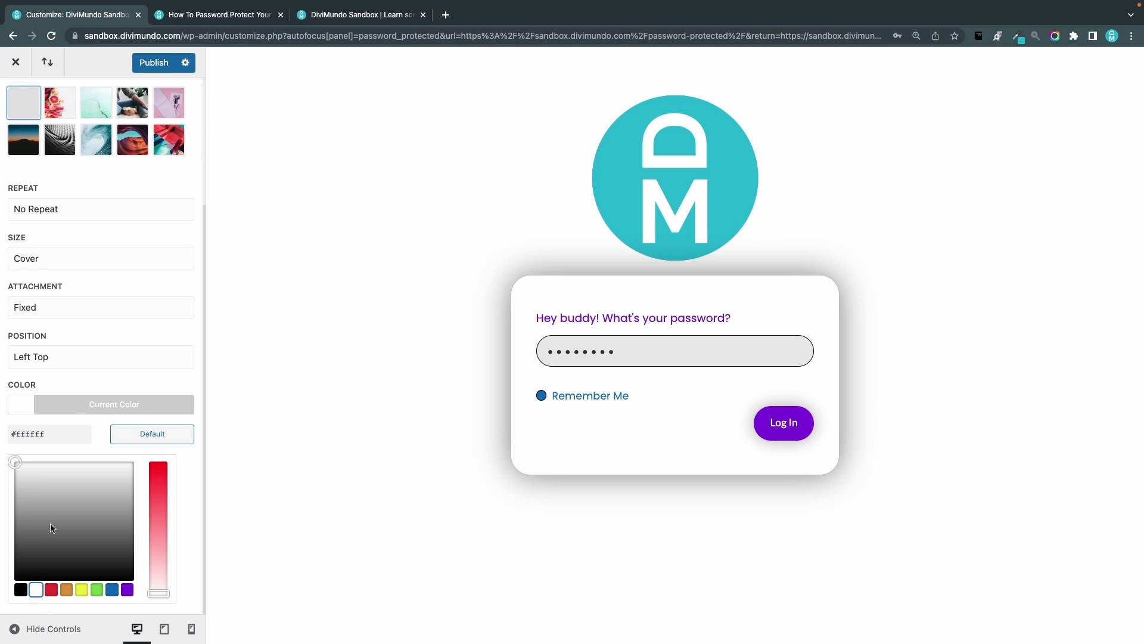
click(50, 139)
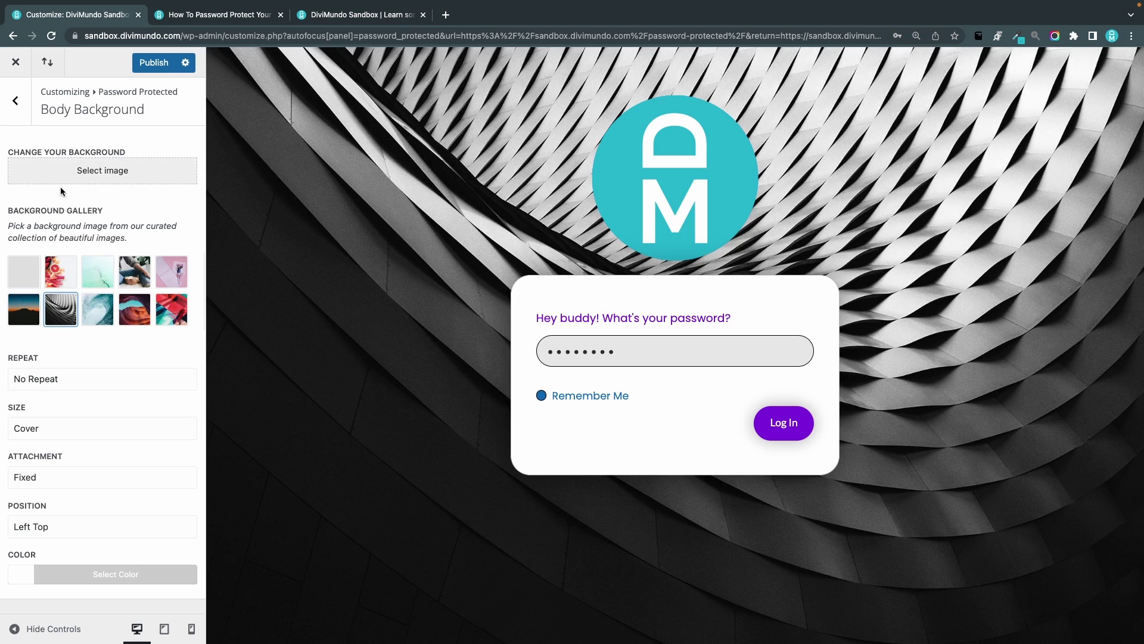
key(Escape)
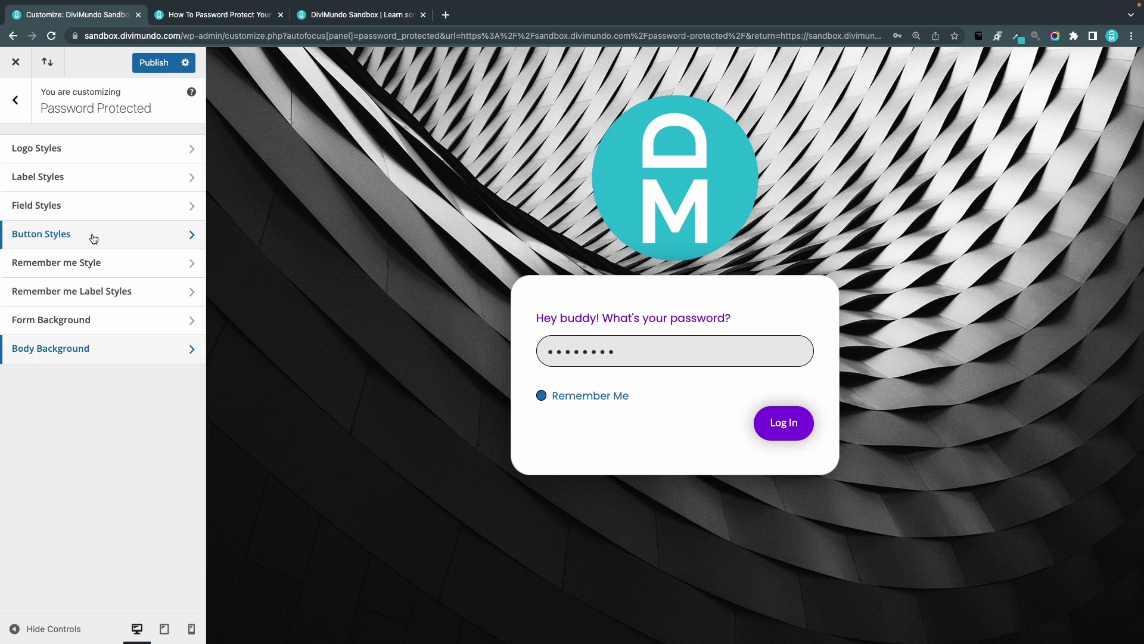
- Open the Logo Styles settings showing the DM logo linked to News
click(74, 148)
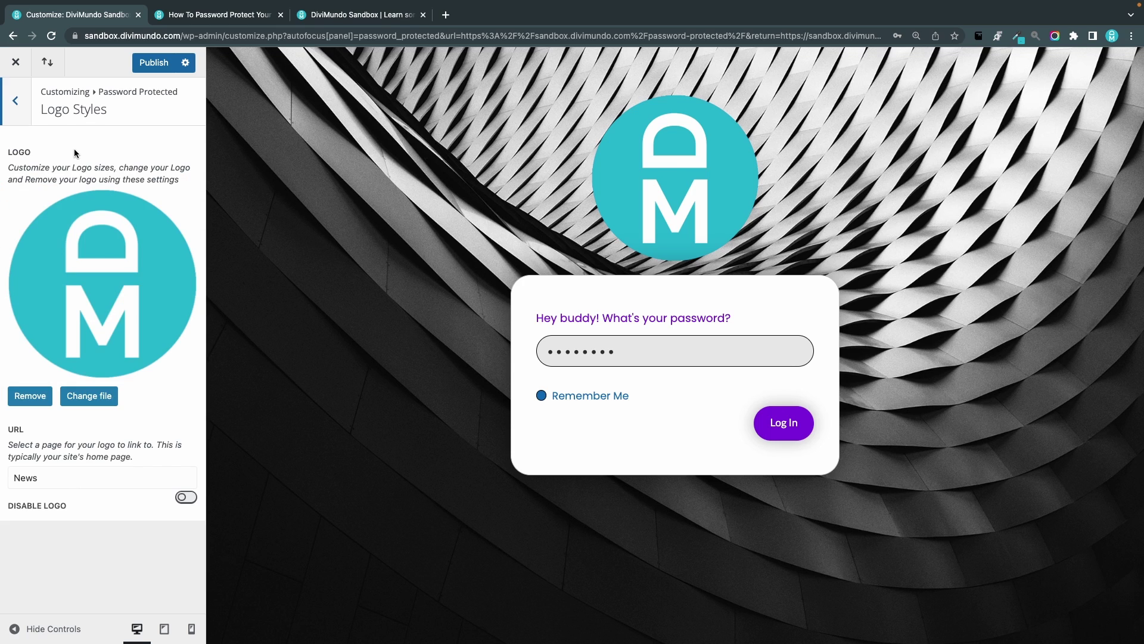